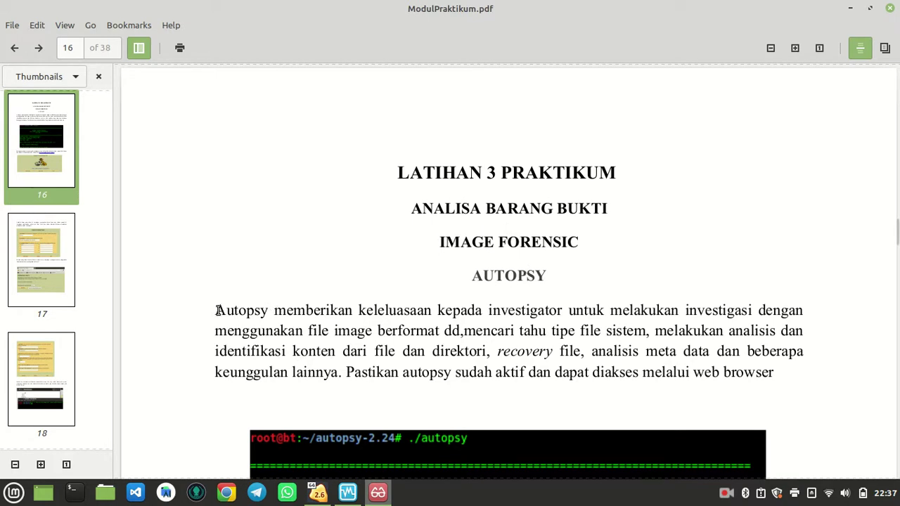
Read the introduction to the Autopsy image forensics exercise on page 16 of the practicum module.
left_click_drag(217, 310, 274, 311)
left_click(405, 301)
scroll(405, 304, "down", 1)
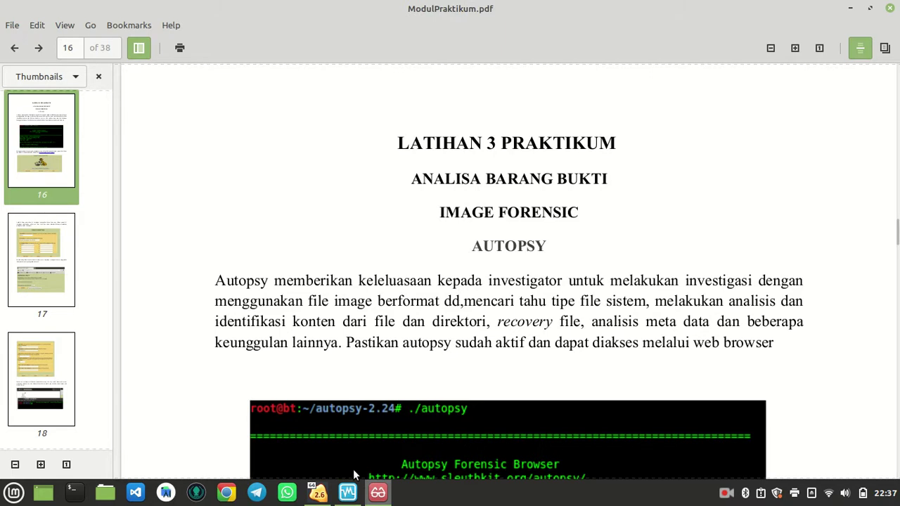
Switch to the running Kali Linux virtual machine and view the system information in the About Xfce window.
left_click(346, 495)
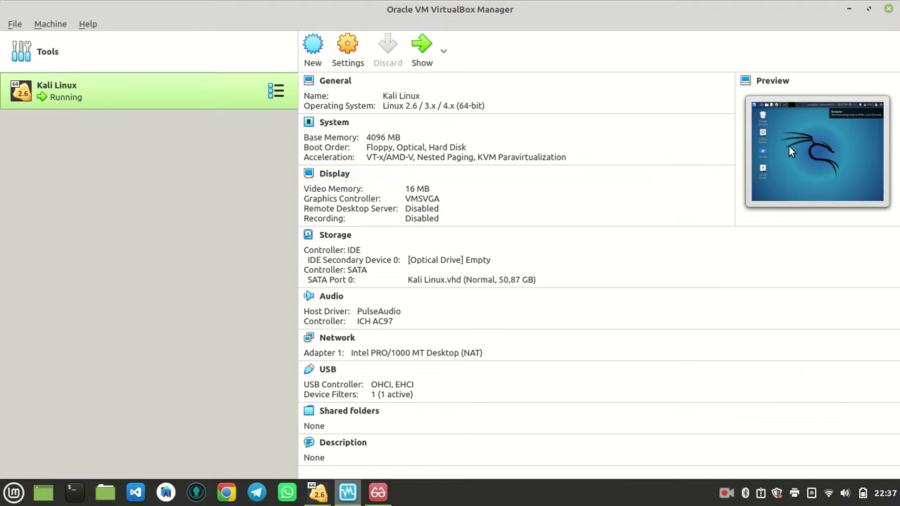
left_click(318, 494)
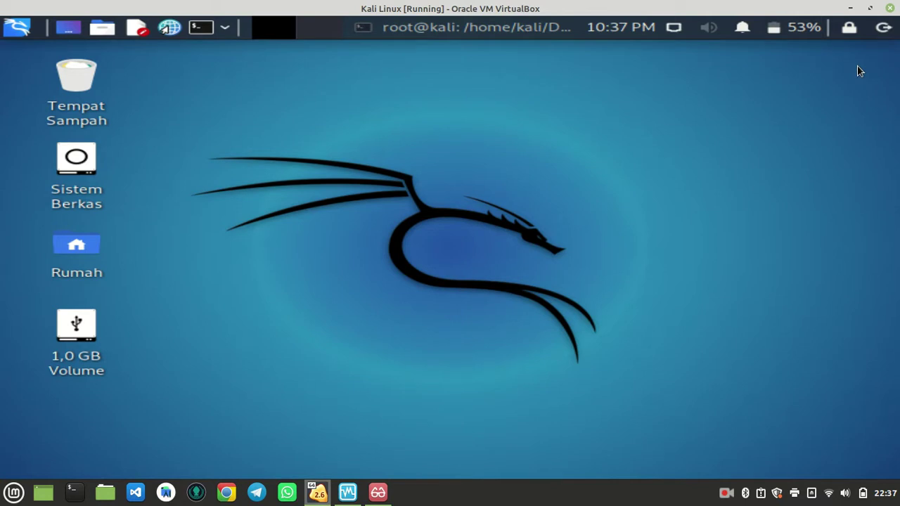
left_click(28, 31)
type("about")
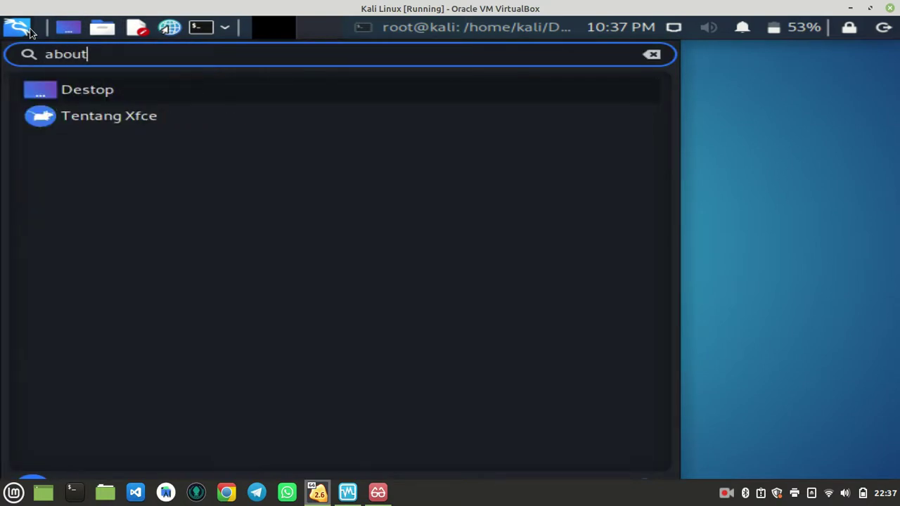
left_click(170, 126)
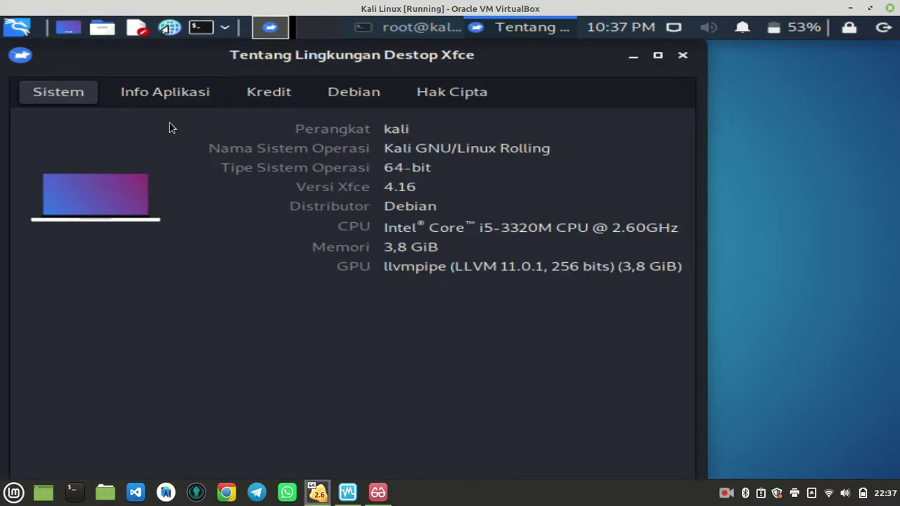
left_click(682, 57)
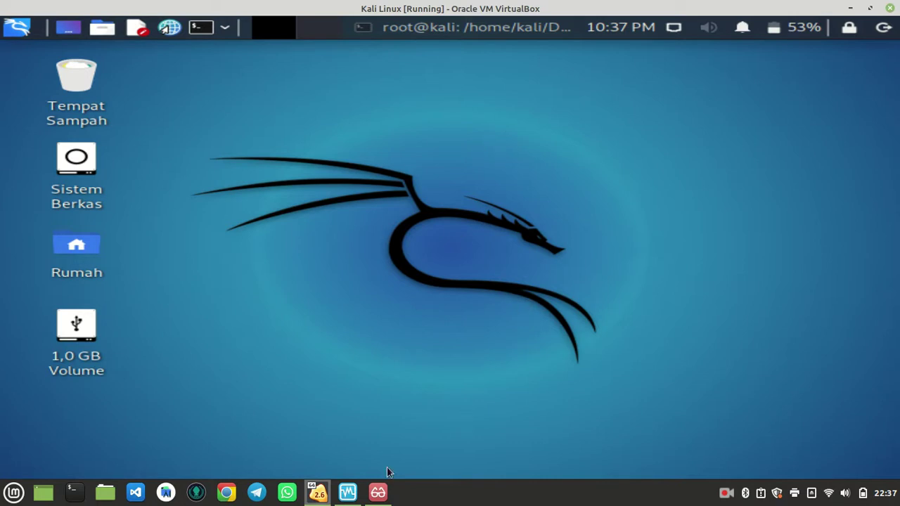
Switch to ModulPraktikum.pdf and look up the command and browser address used for starting Autopsy.
left_click(383, 492)
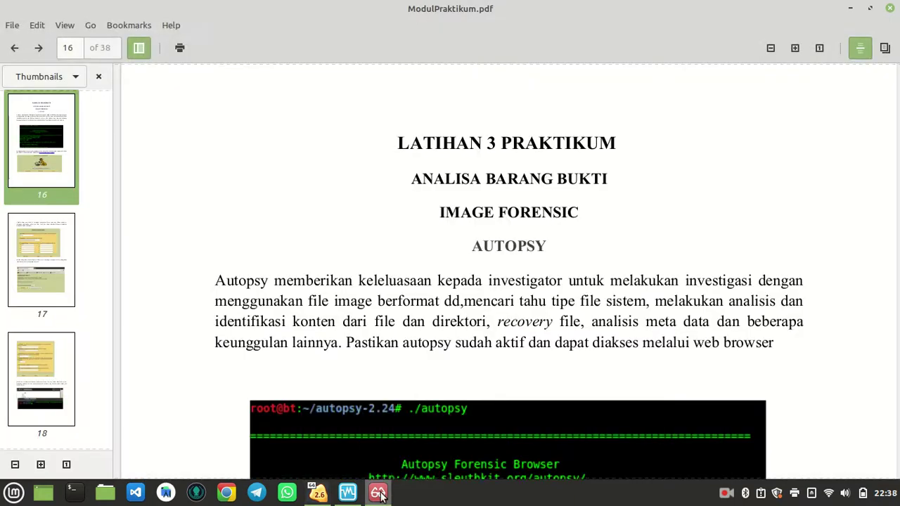
scroll(470, 379, "down", 5)
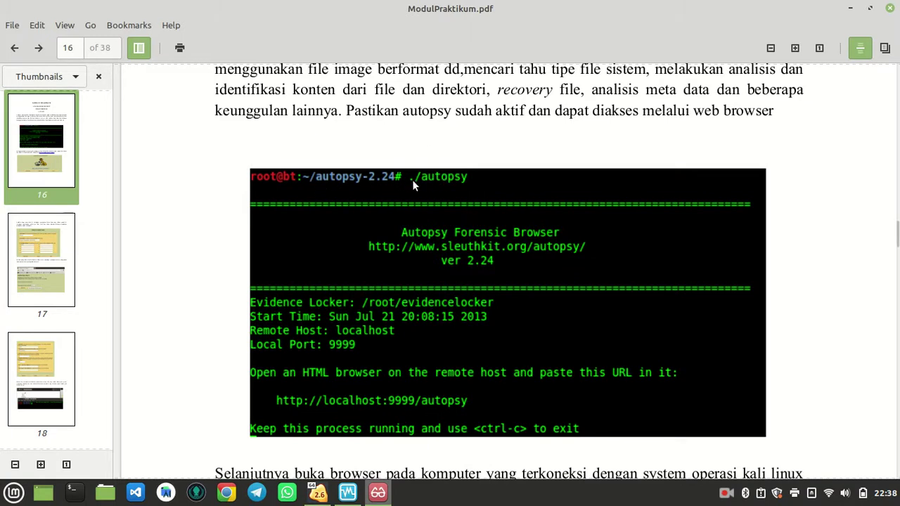
scroll(447, 279, "down", 1)
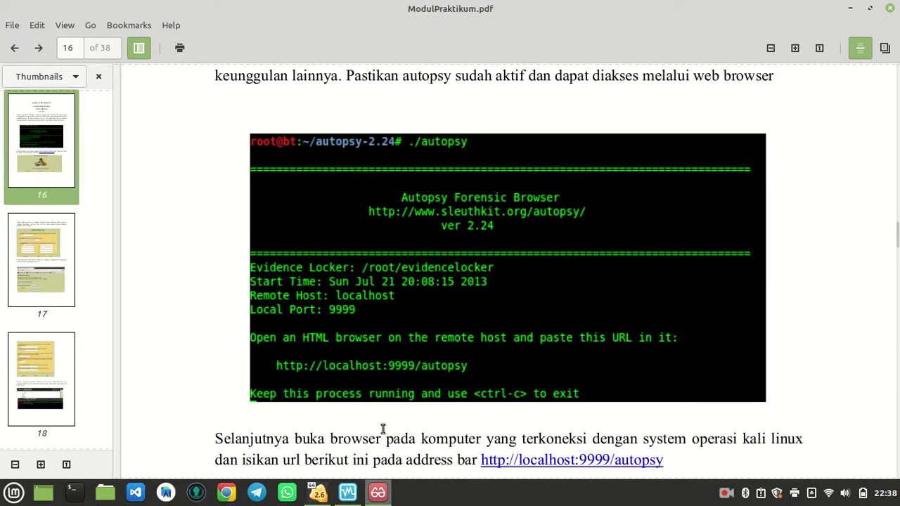
Return to the Kali Linux virtual machine, close the old root terminal and open a new terminal.
left_click(318, 492)
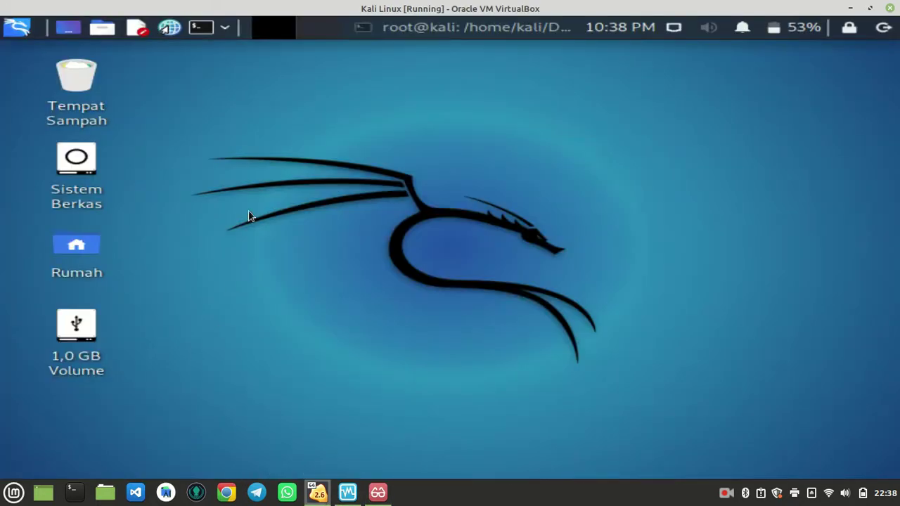
key("alt+Tab")
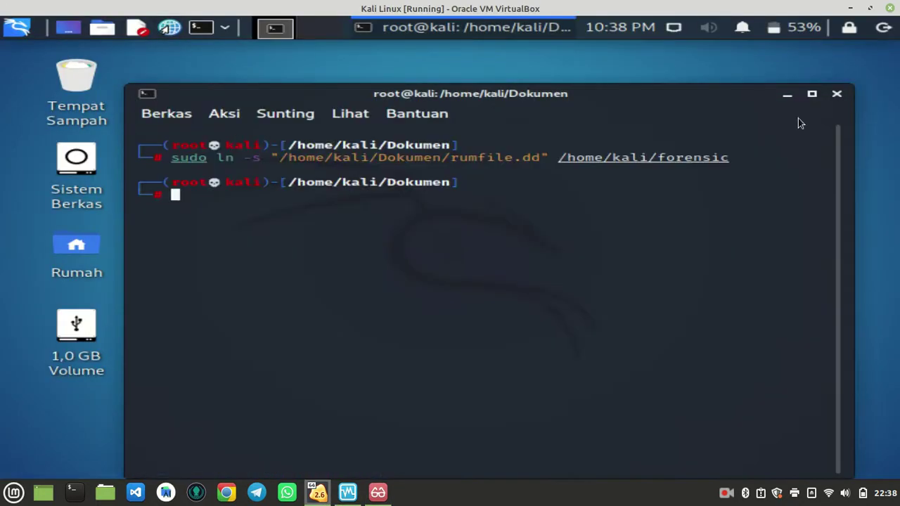
left_click(834, 98)
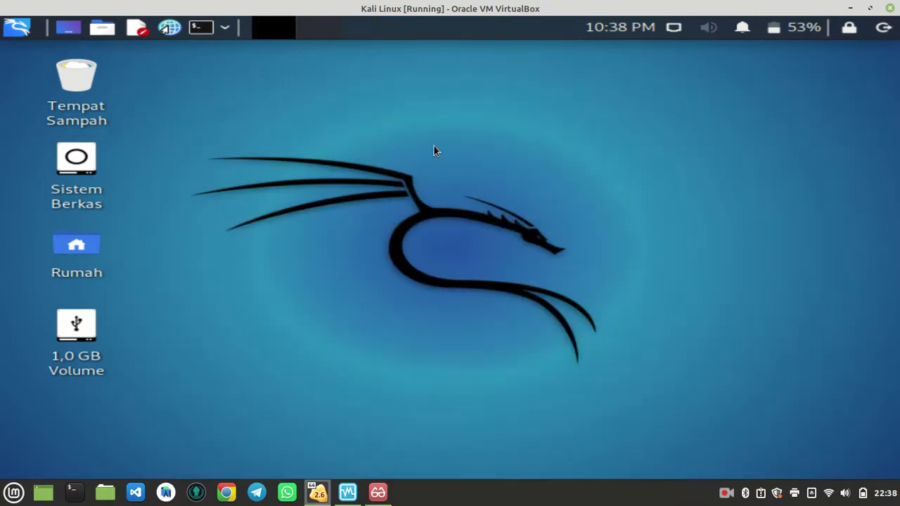
left_click(201, 28)
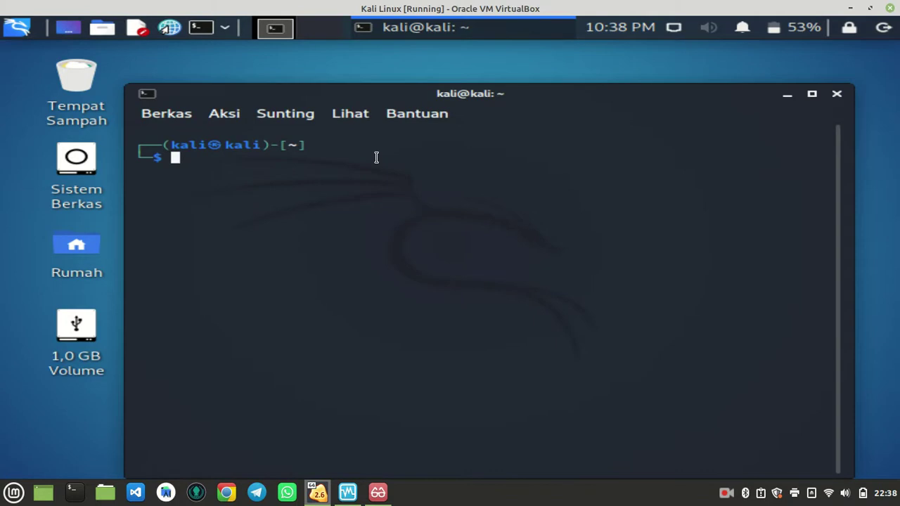
Switch to the root user with sudo su, entering the sudo password, and clear the terminal.
type("sudo su")
key("Return")
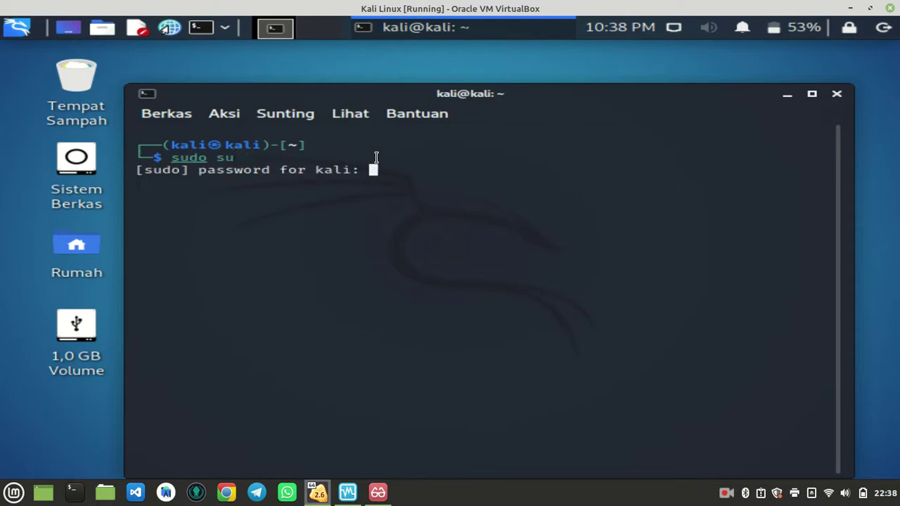
key("Return")
type("clea")
key("Return")
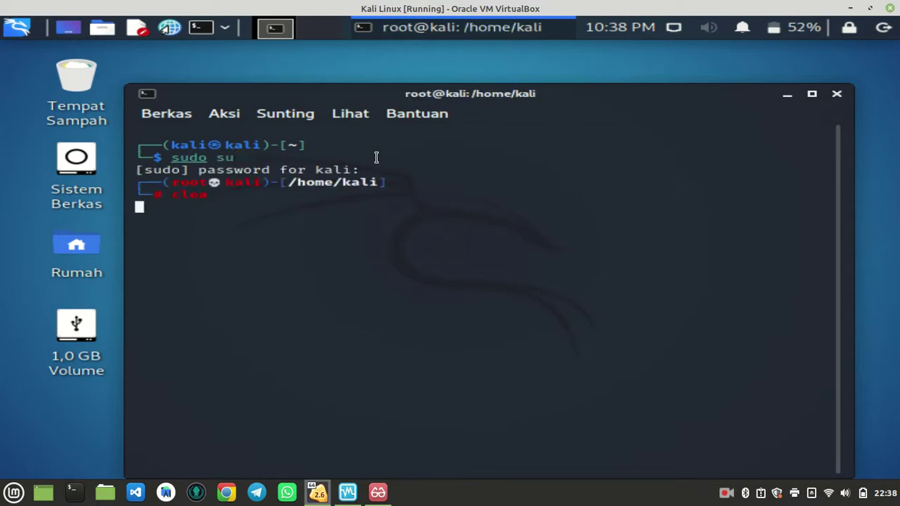
type("clear")
key("Return")
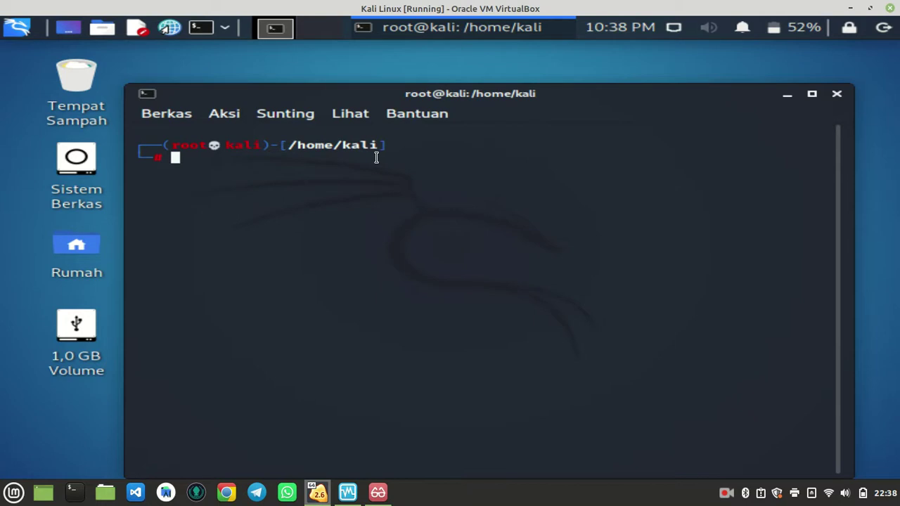
Try to launch Autopsy with ./autopsy, and start it with sudo autopsy instead.
type("./autopsy")
key("Return")
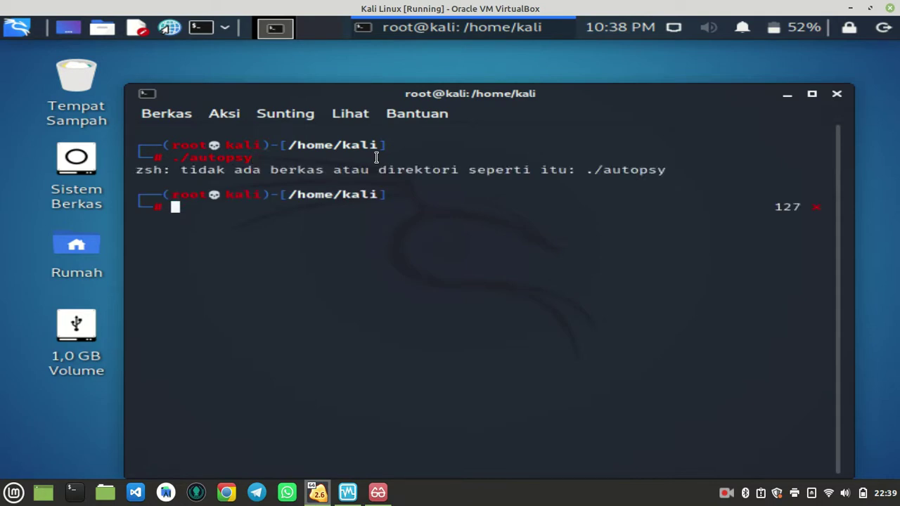
type("autopsy")
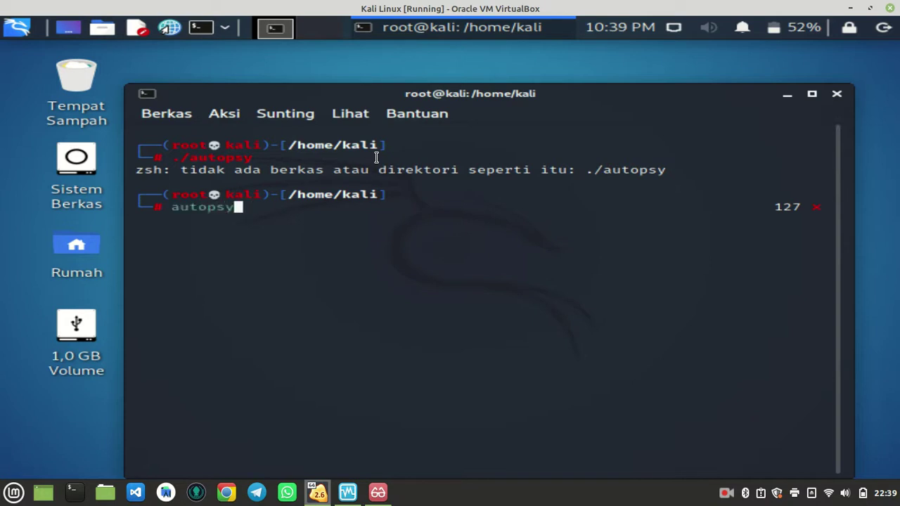
key("Left")
key("Left")
key("Left")
key("Left")
key("Left")
key("Left")
key("Left")
type("sudo")
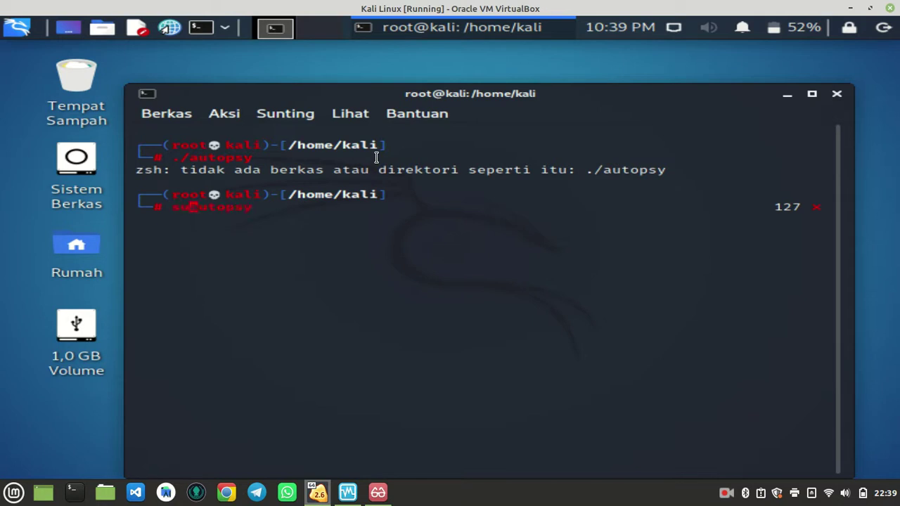
key("Left")
key("Left")
key("Left")
key("Left")
key("Left")
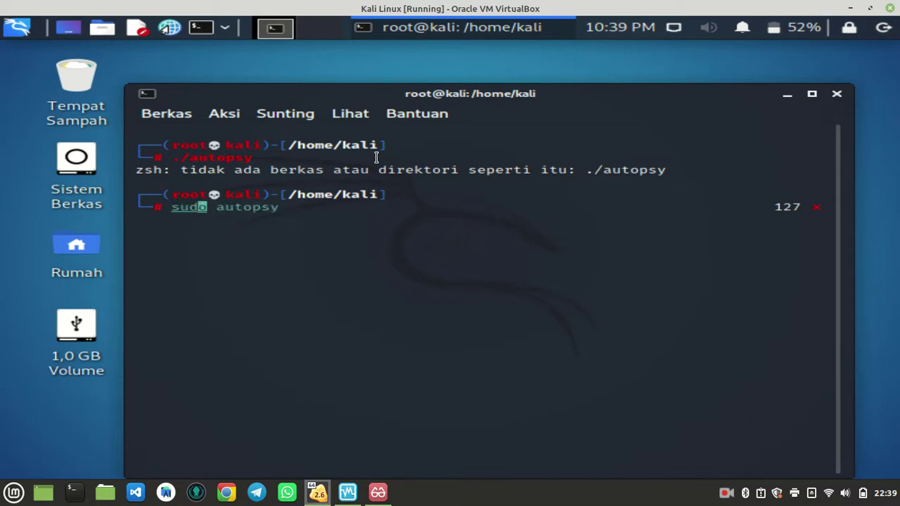
key("Right")
key("Right")
key("Right")
key("Right")
key("Right")
key("Right")
key("Right")
key("Right")
key("Right")
key("Right")
key("Right")
key("Right")
key("Return")
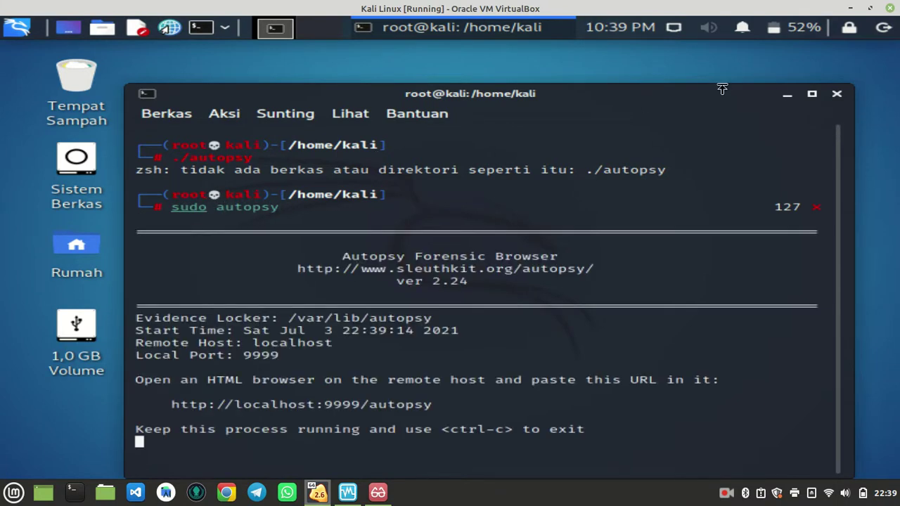
Minimize the terminal and launch the Chromium web browser by searching the applications for "brow".
left_click_drag(752, 97, 742, 74)
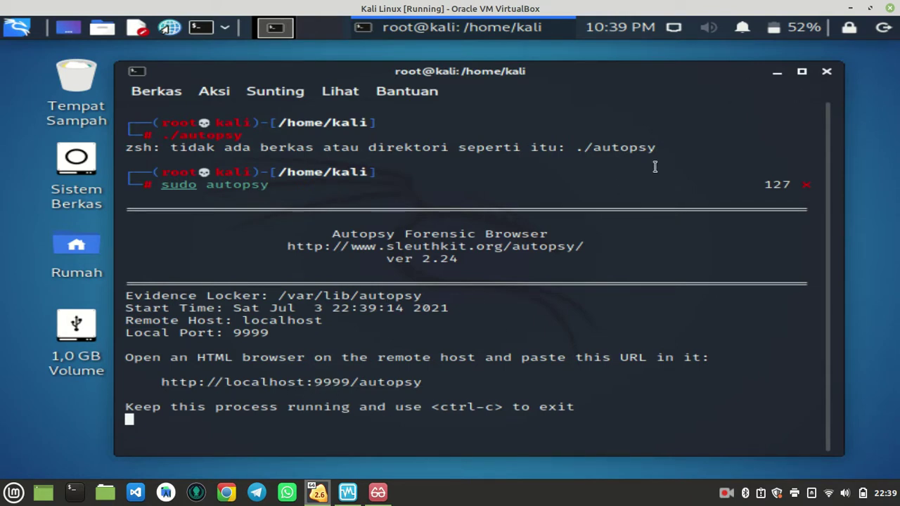
left_click(776, 75)
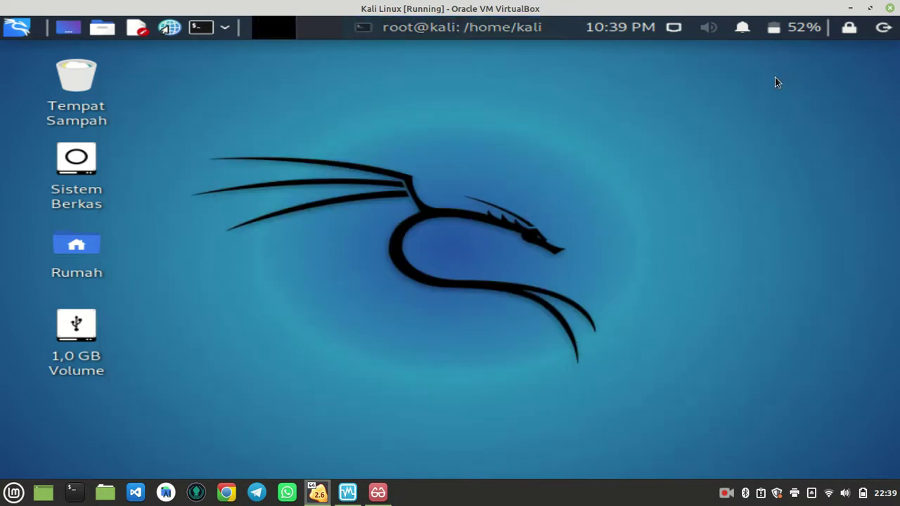
left_click(9, 29)
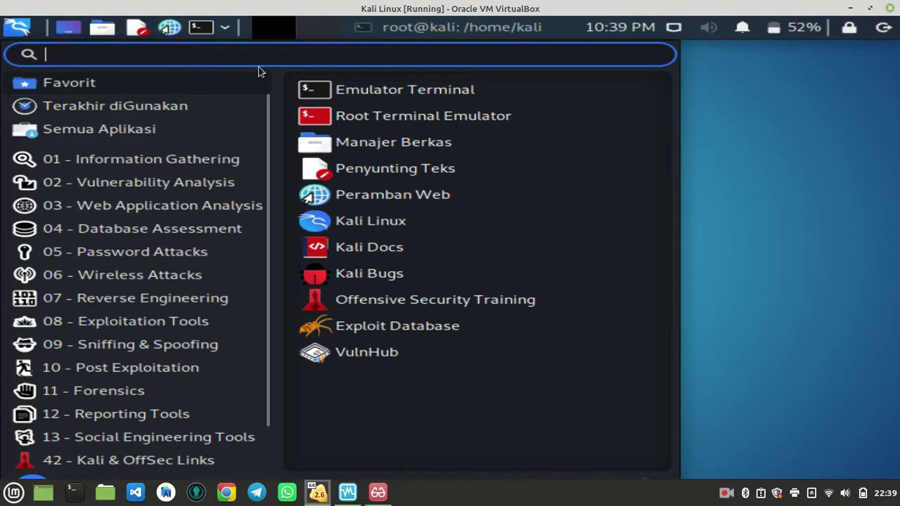
left_click(786, 119)
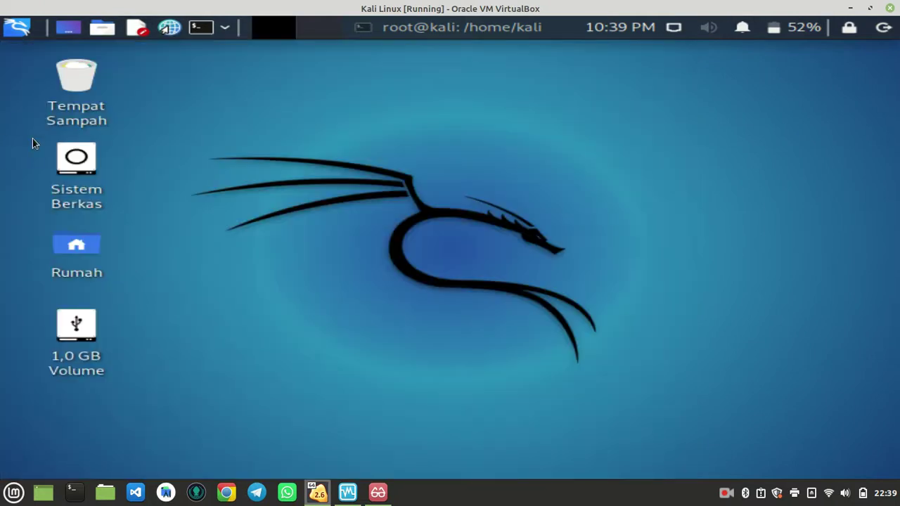
left_click(19, 30)
left_click(19, 30)
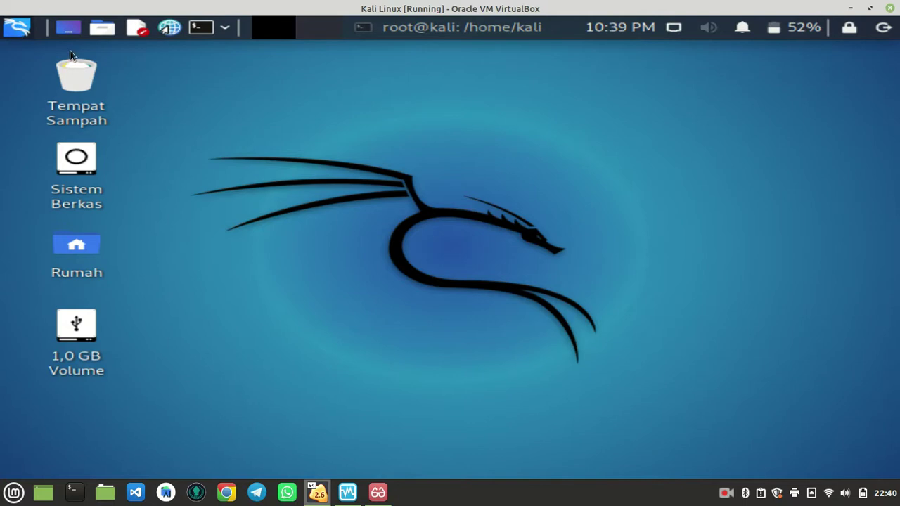
left_click(19, 30)
type("brow")
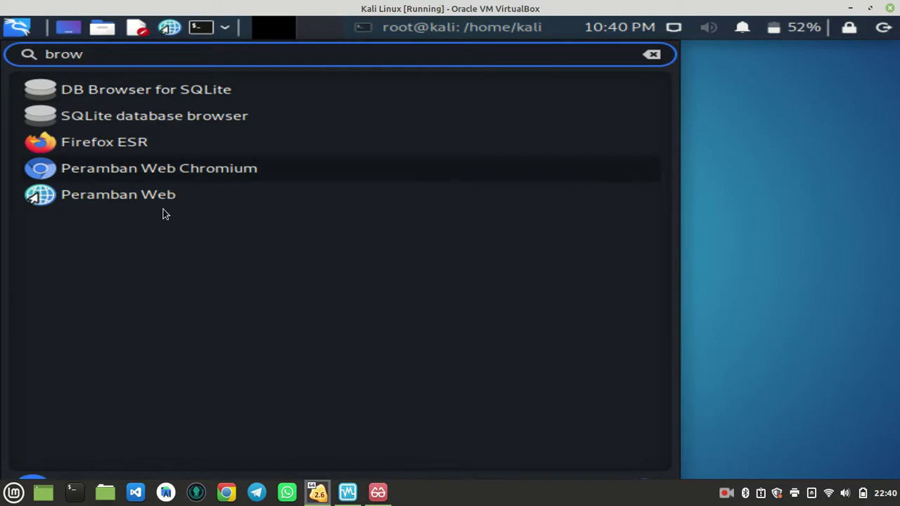
left_click(208, 175)
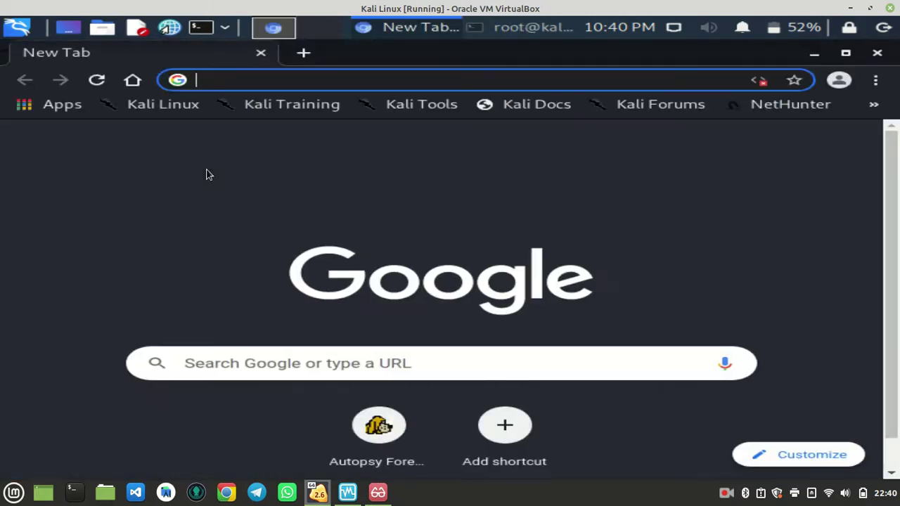
Open the Autopsy Forensic Browser at localhost:9999/autopsy.
left_click(297, 80)
type("lj")
key("BackSpace")
type("host")
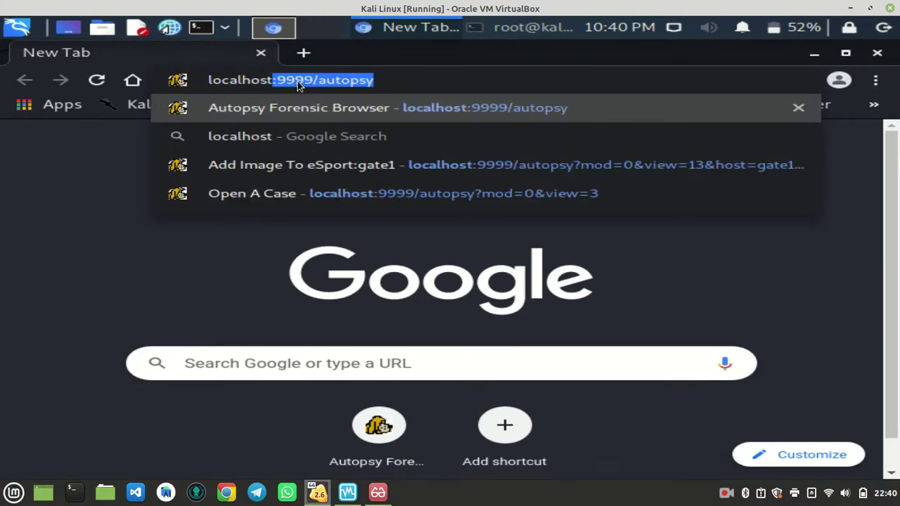
type(":9")
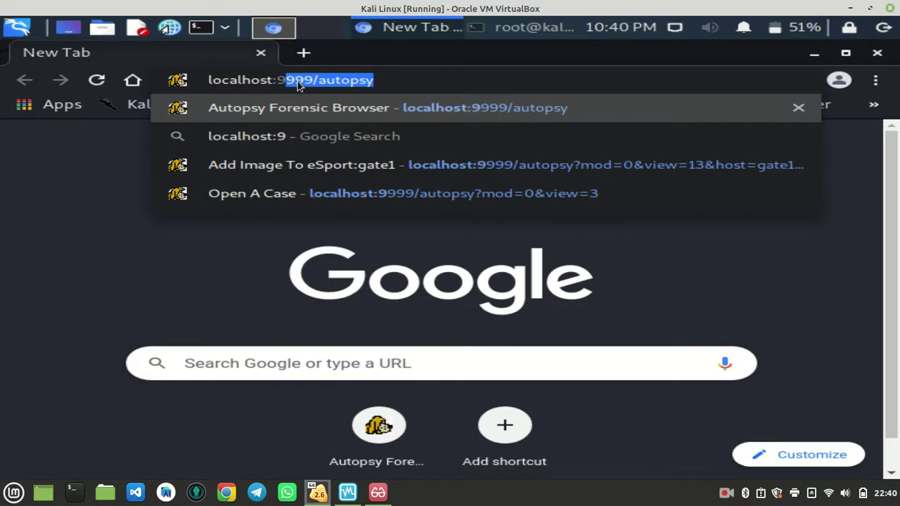
type("999/autopsy")
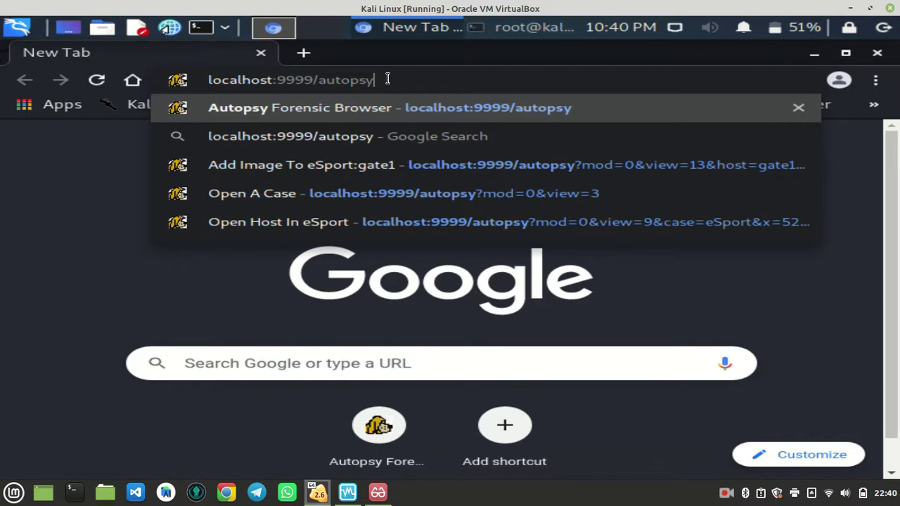
key("Return")
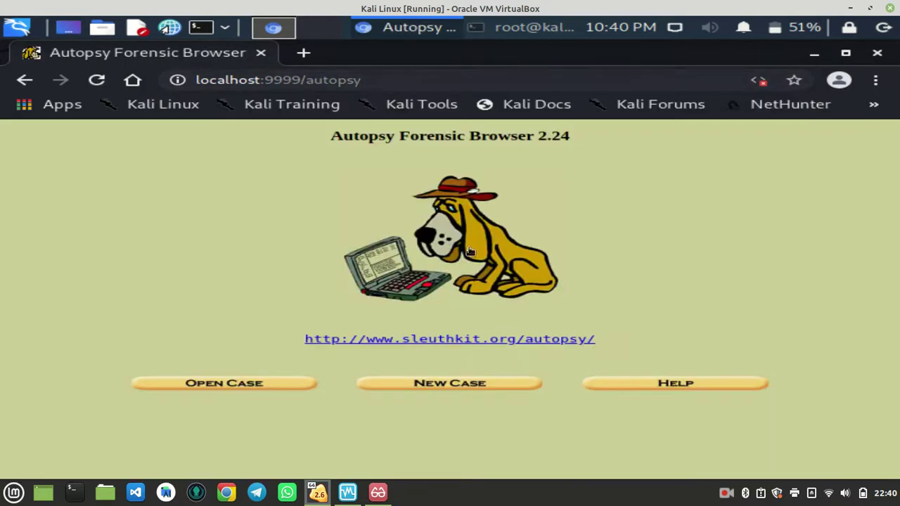
Switch to ModulPraktikum.pdf and read the instructions and example values for creating a new case on page 17.
left_click(379, 492)
scroll(504, 343, "down", 5)
scroll(504, 344, "down", 3)
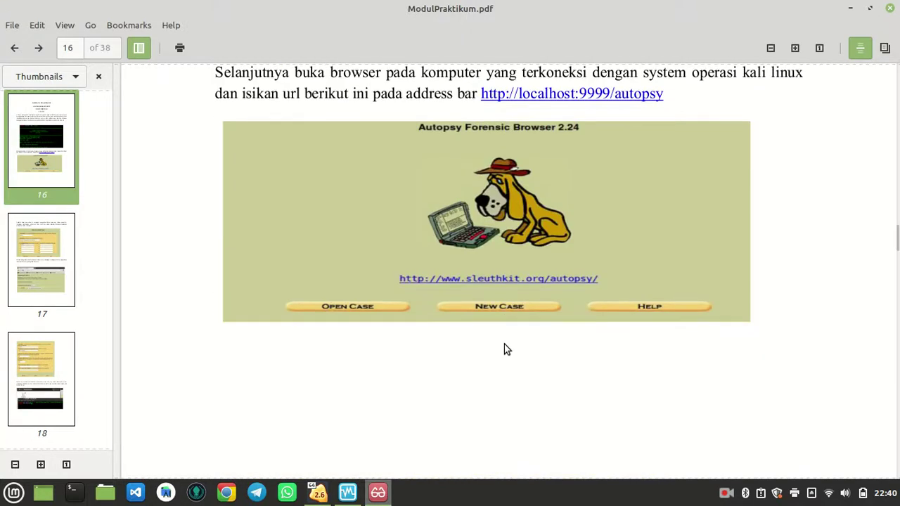
scroll(562, 266, "down", 10)
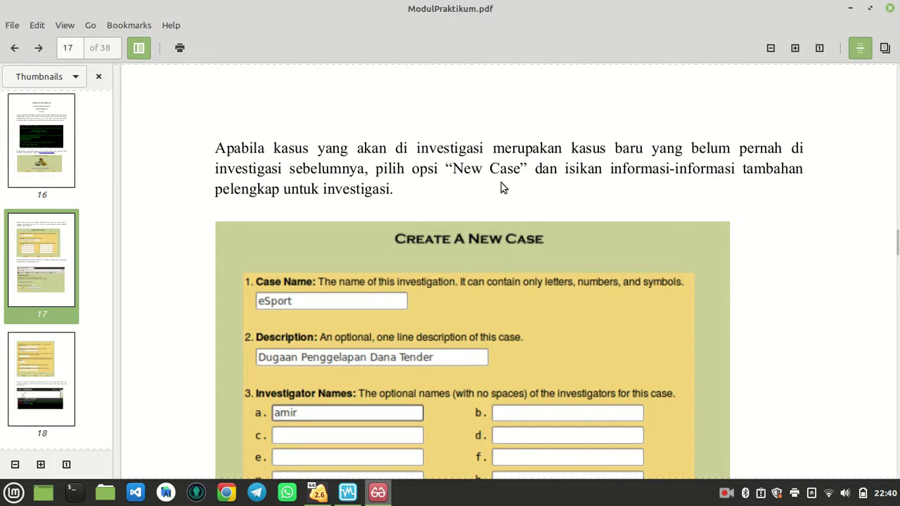
scroll(493, 176, "down", 3)
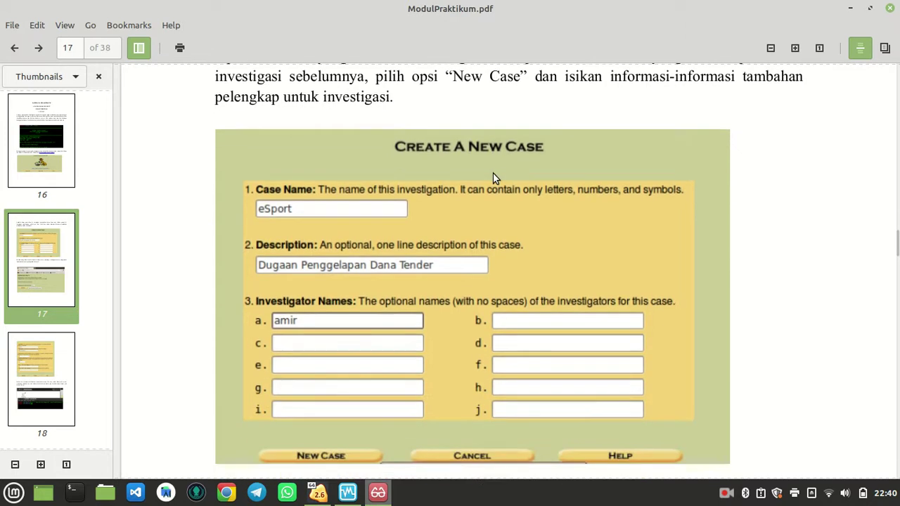
Switch back to the Kali Linux virtual machine, start a new Autopsy case and name it korupsi.
scroll(494, 176, "down", 1)
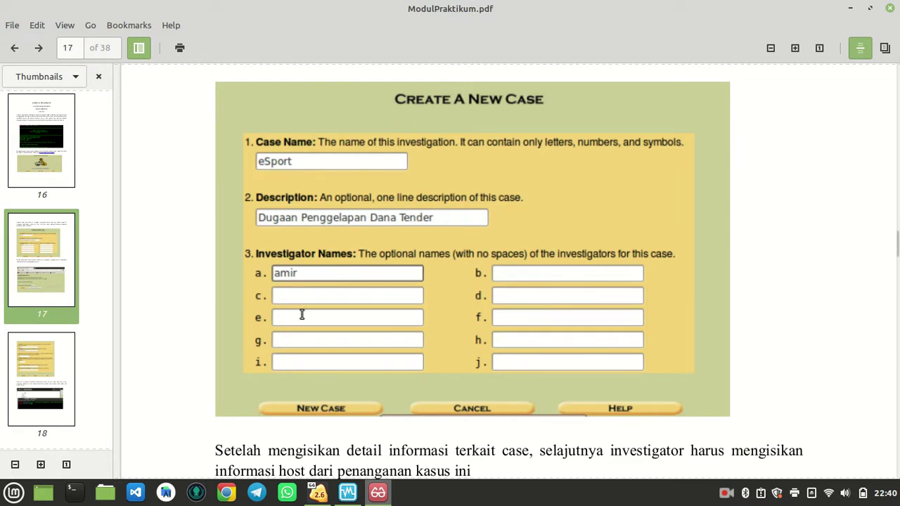
left_click(320, 495)
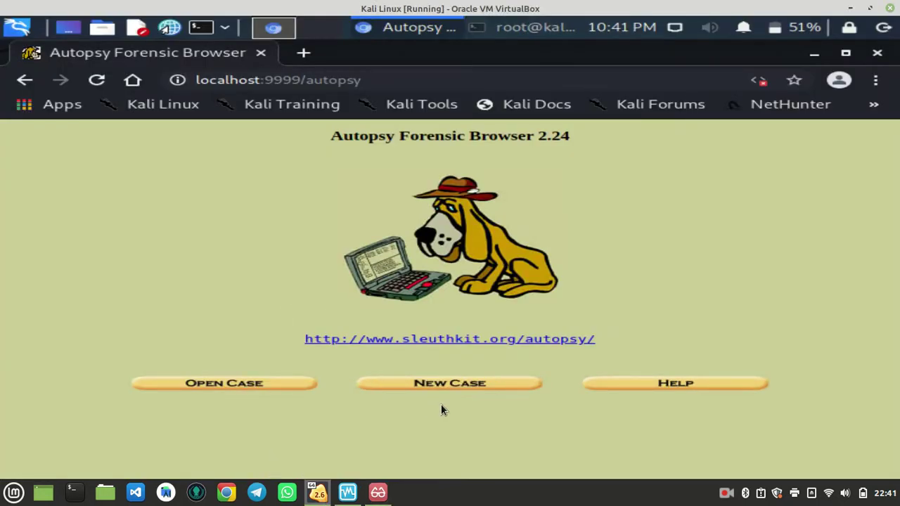
left_click(510, 386)
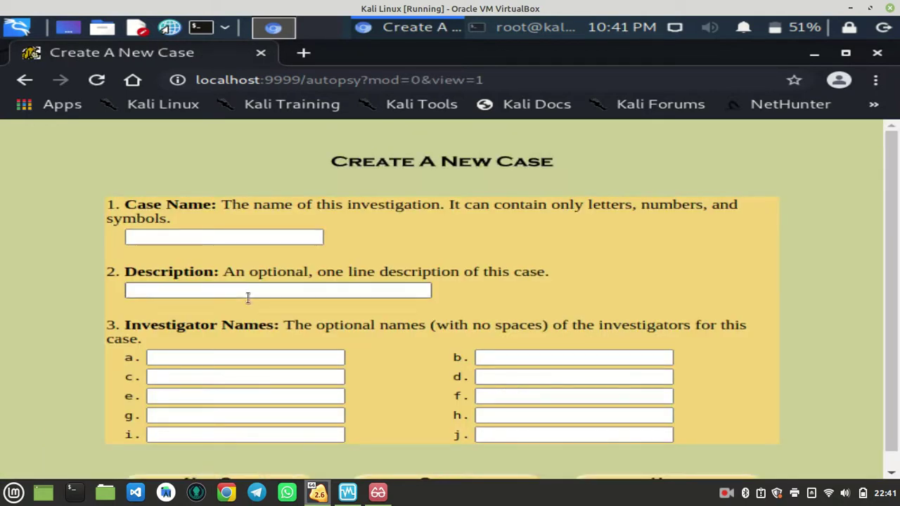
left_click(191, 237)
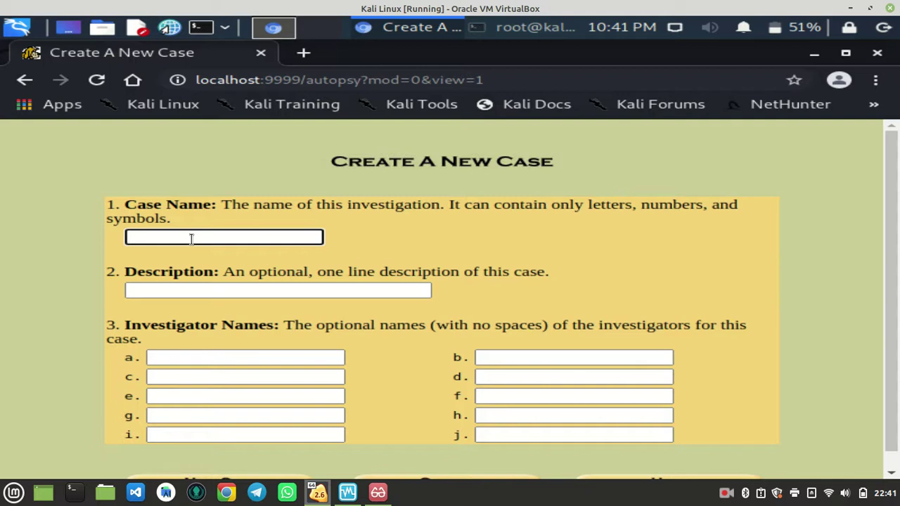
type("xop")
key("BackSpace")
key("BackSpace")
key("BackSpace")
type("korupsi")
Set the case description to penggelapan dana sosial and enter one investigator's name in field a.
left_click(246, 291)
type("penggelapan dana")
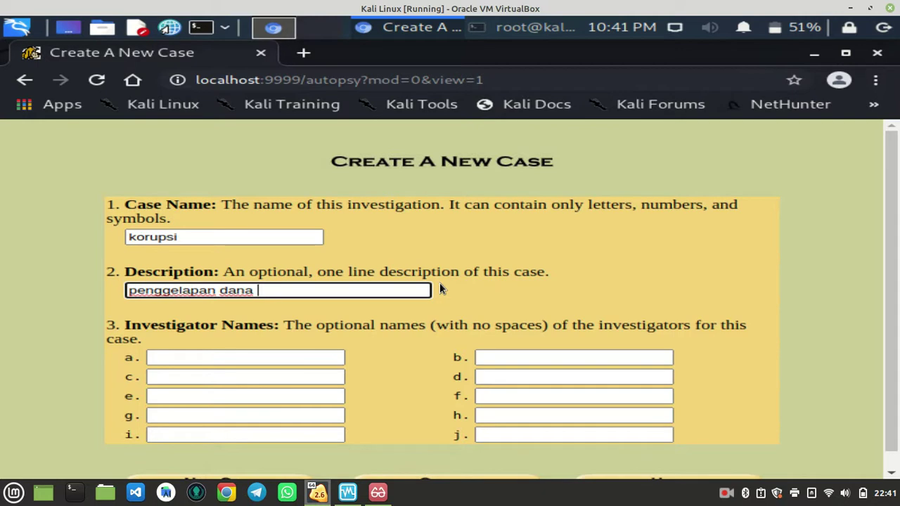
type("sosial")
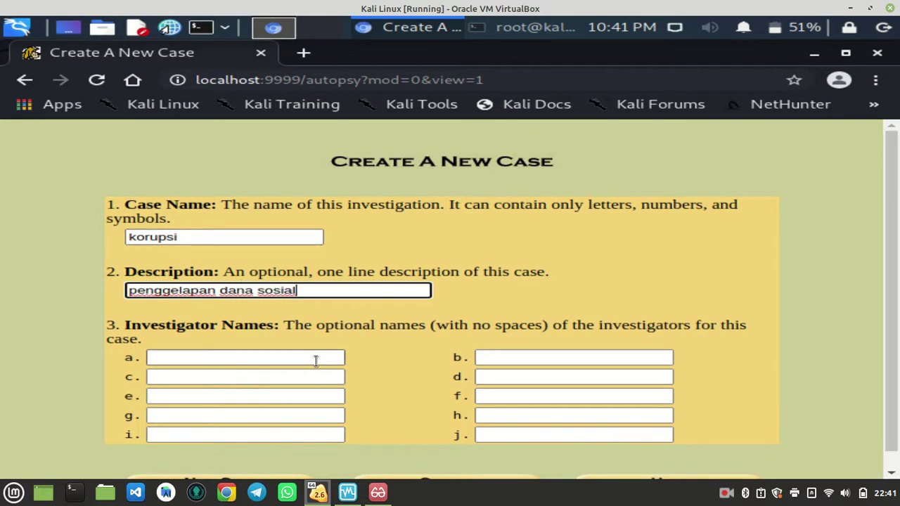
left_click(261, 350)
type("rum")
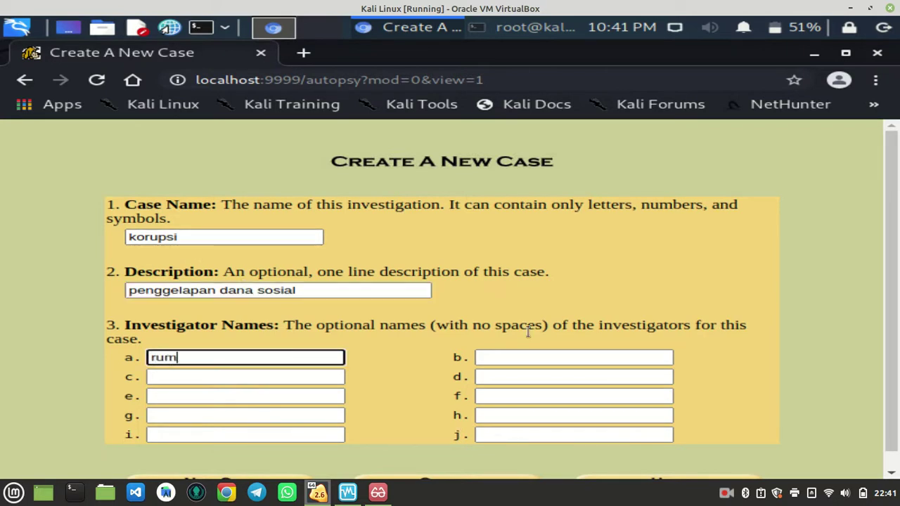
scroll(894, 246, "down", 1)
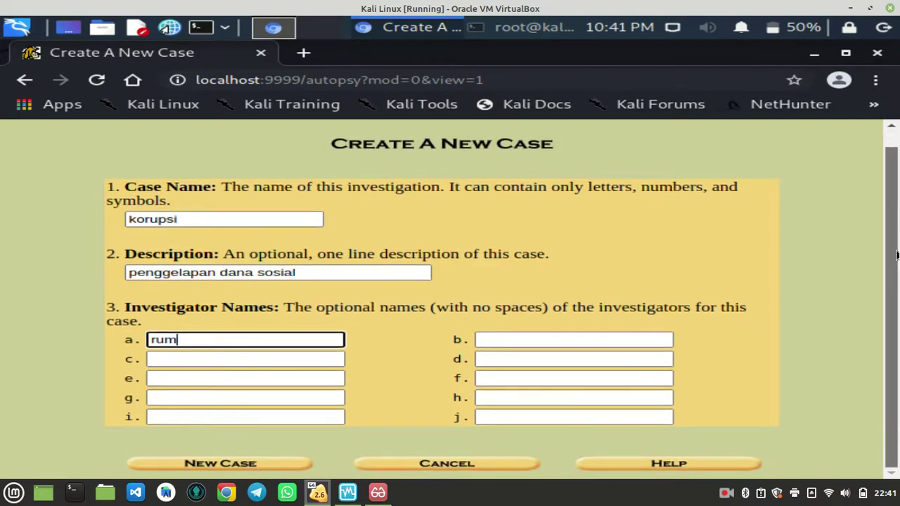
Switch to ModulPraktikum.pdf and read on page 17 what follows after filling in the case details.
left_click(377, 492)
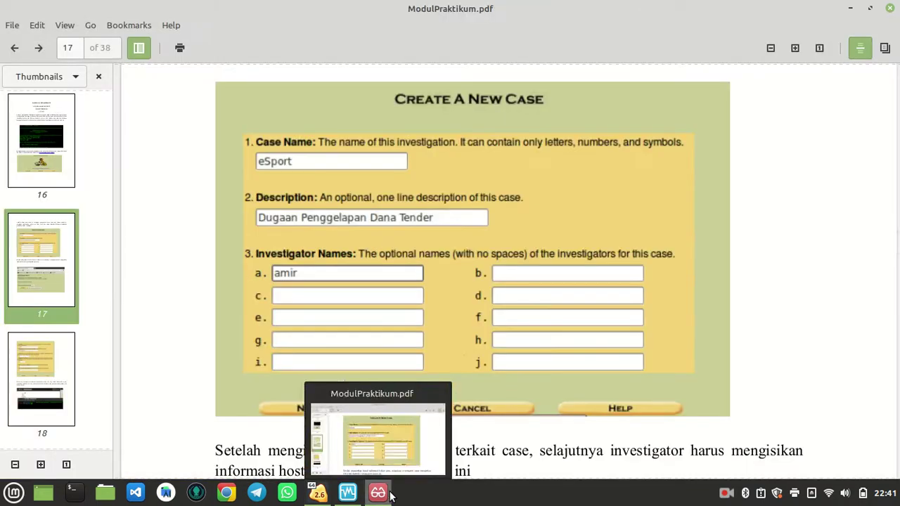
scroll(457, 348, "down", 3)
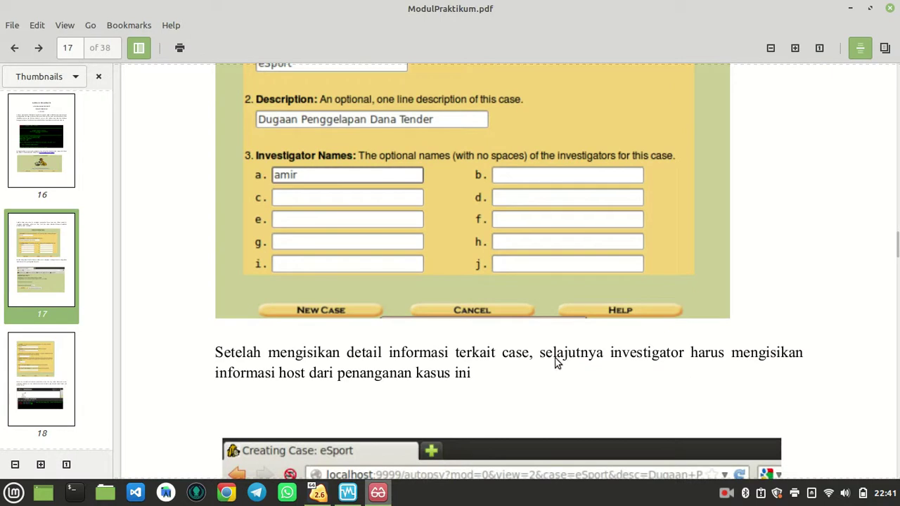
scroll(428, 380, "down", 5)
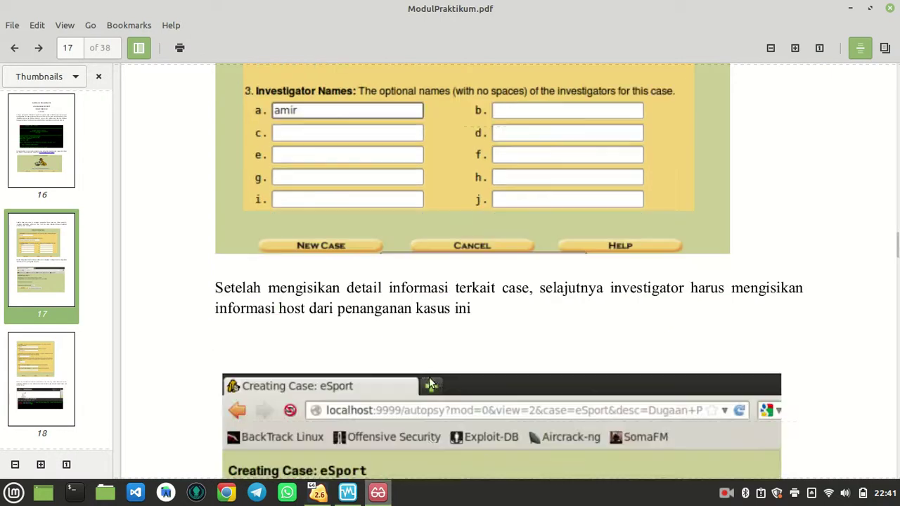
scroll(430, 379, "down", 3)
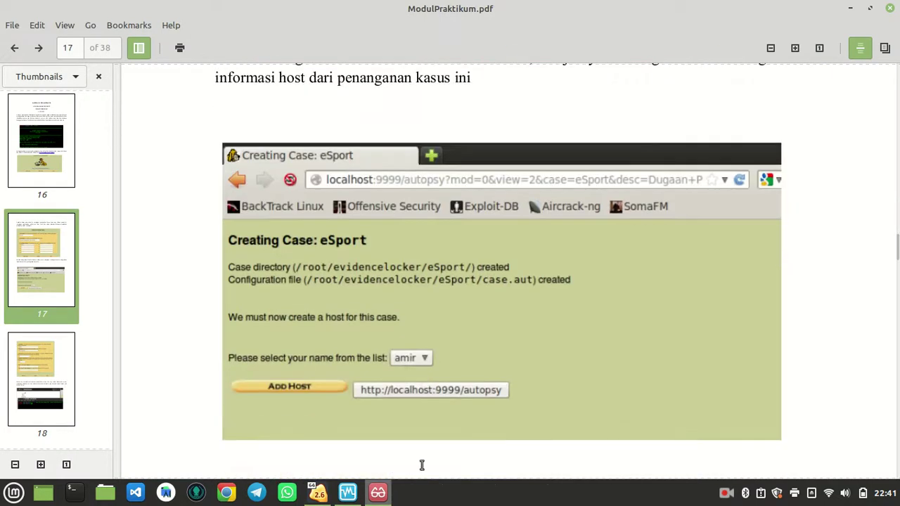
Return to the Kali Linux virtual machine, create the korupsi case and open its form for adding a host.
left_click(317, 495)
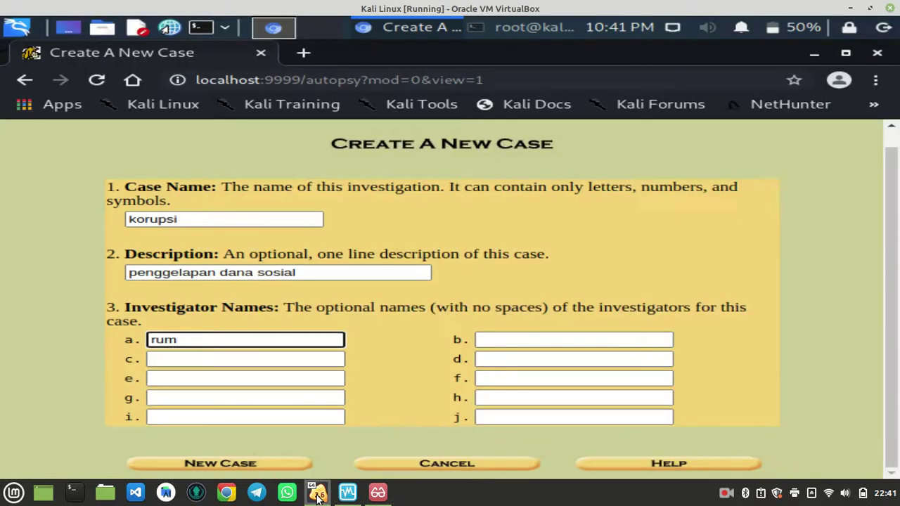
left_click(270, 466)
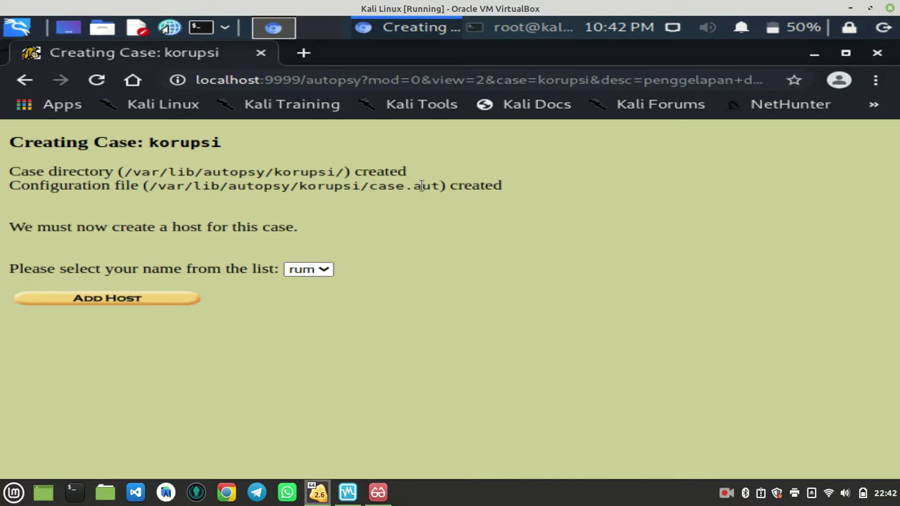
left_click(161, 301)
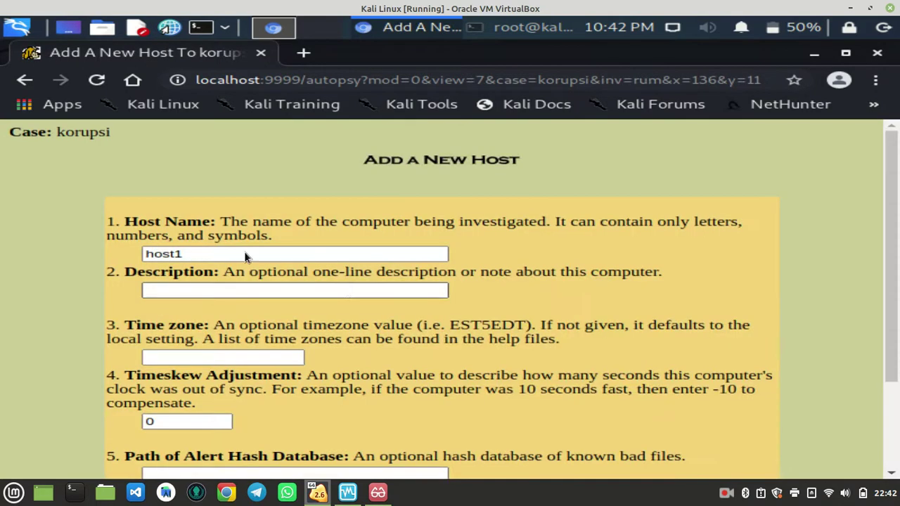
Consult the host example on page 18 of ModulPraktikum.pdf and set the host name to gate2 in Autopsy.
left_click(378, 492)
scroll(517, 270, "down", 10)
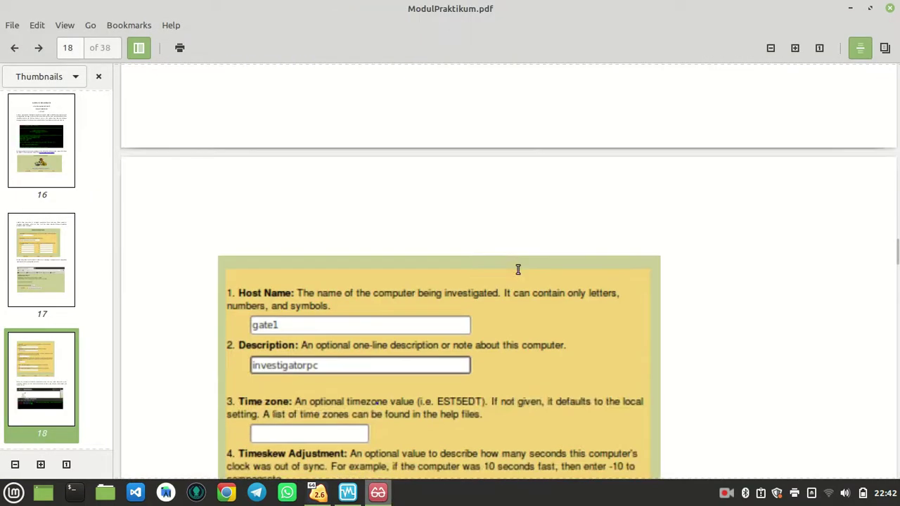
scroll(518, 269, "down", 1)
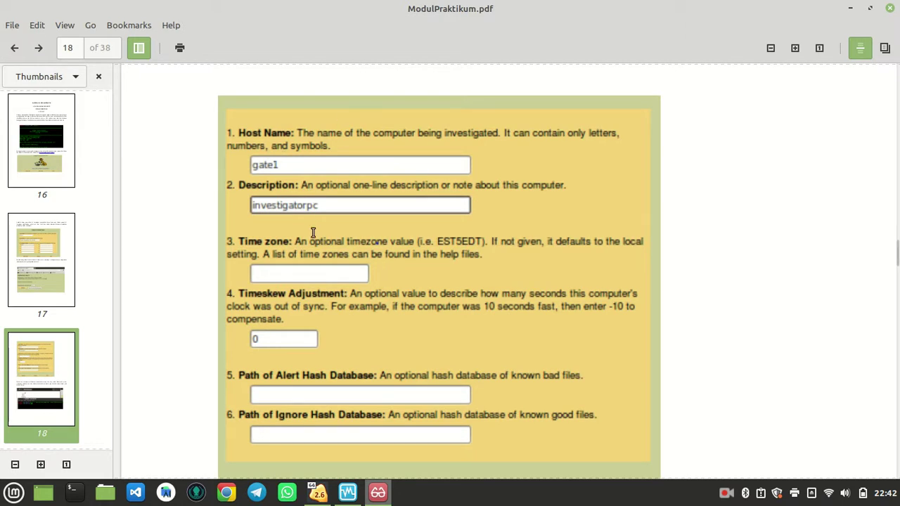
left_click(318, 494)
left_click(384, 390)
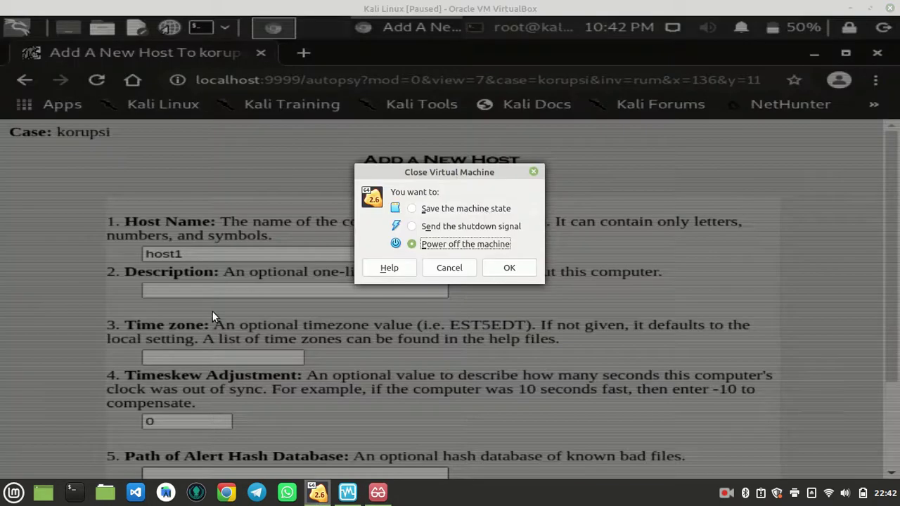
left_click(534, 173)
left_click_drag(301, 253, 140, 262)
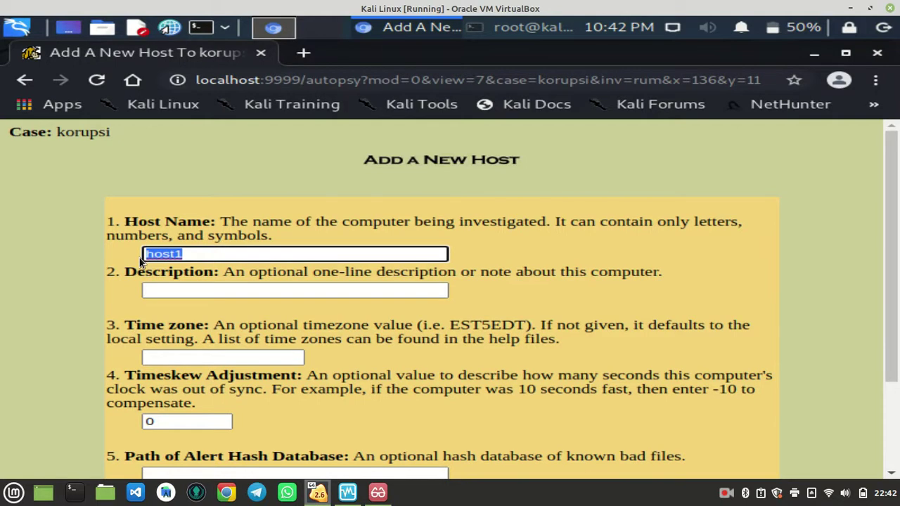
key("BackSpace")
type("ga")
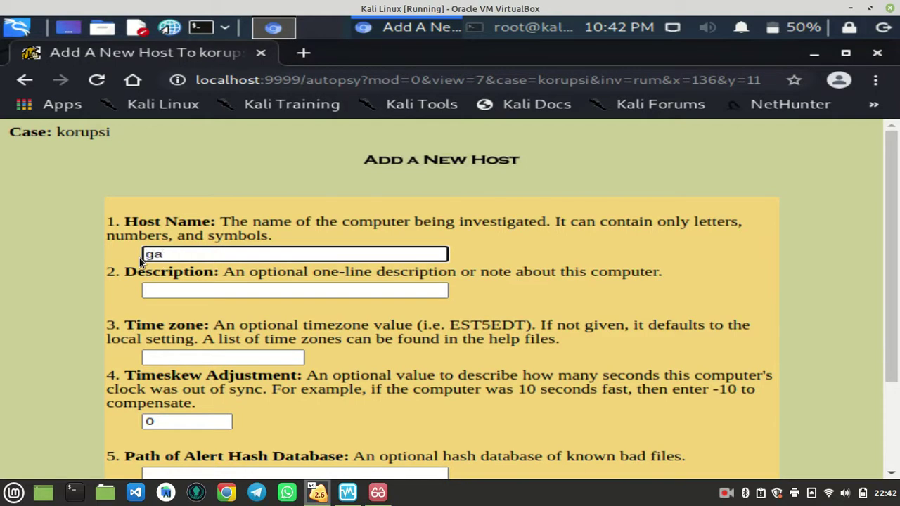
type("te2")
Recheck the example description in ModulPraktikum.pdf and enter thinkpadpc as the host's description in Autopsy.
left_click(225, 291)
mouse_move(372, 496)
left_click(372, 460)
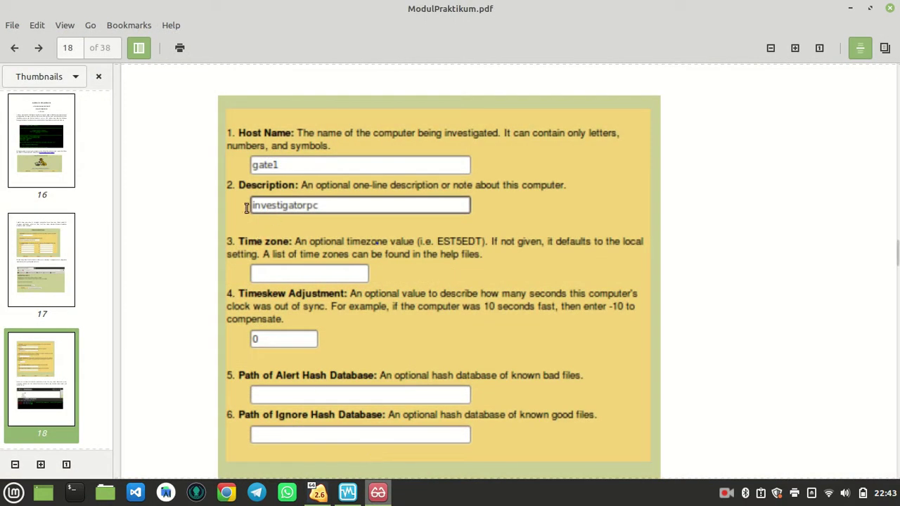
left_click(318, 492)
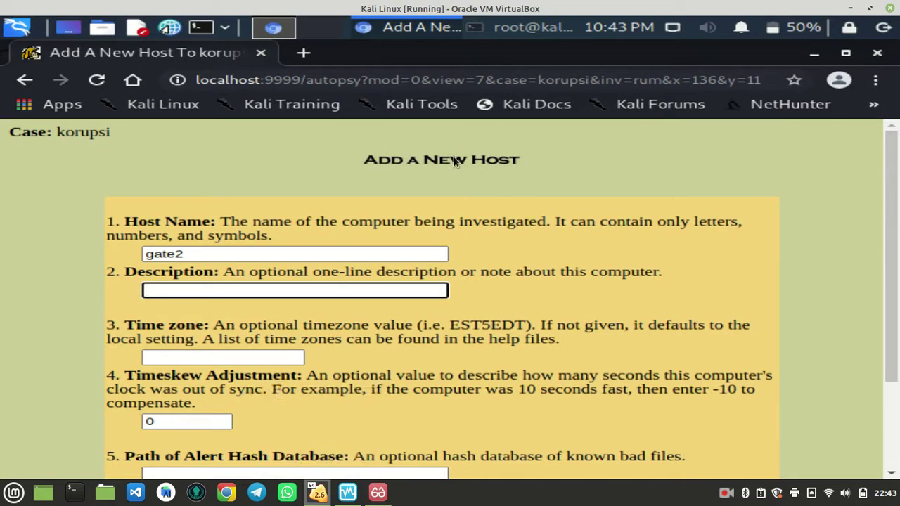
type("investi")
key("BackSpace")
key("BackSpace")
key("BackSpace")
key("BackSpace")
key("BackSpace")
key("BackSpace")
key("BackSpace")
type("thu")
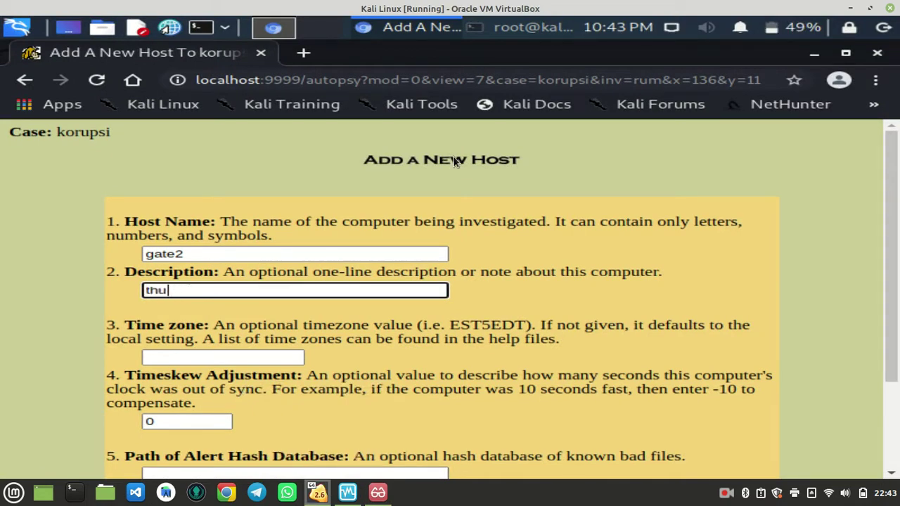
type("inpo")
key("BackSpace")
key("BackSpace")
type("kpadpc")
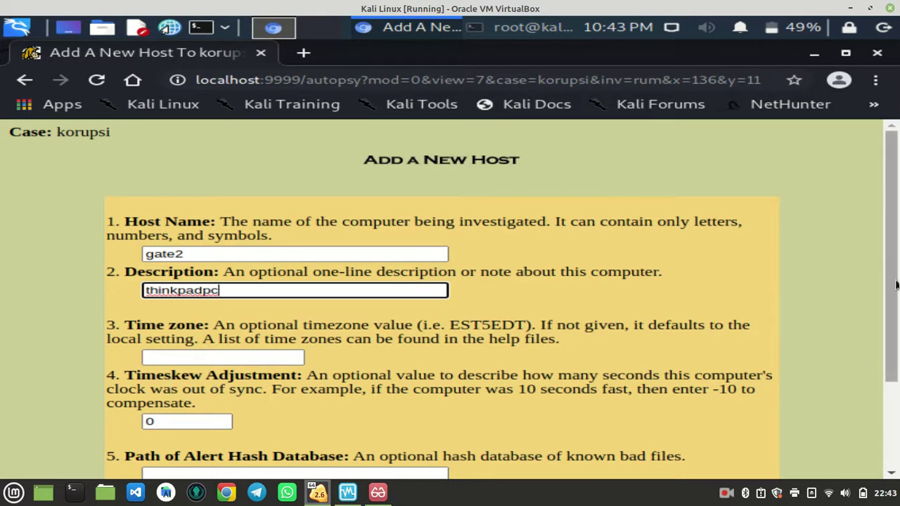
Add the host to the korupsi case and open the form for adding an image file to it.
scroll(897, 288, "down", 3)
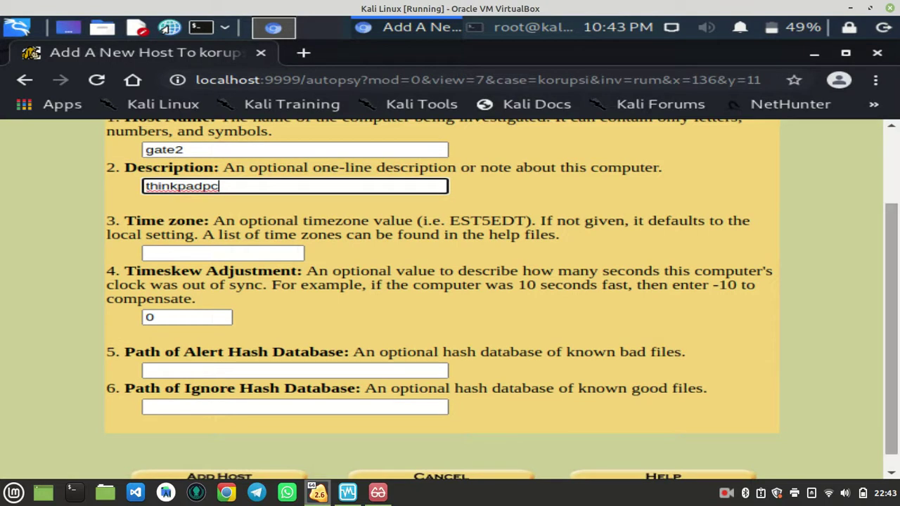
scroll(892, 323, "down", 1)
left_click(223, 454)
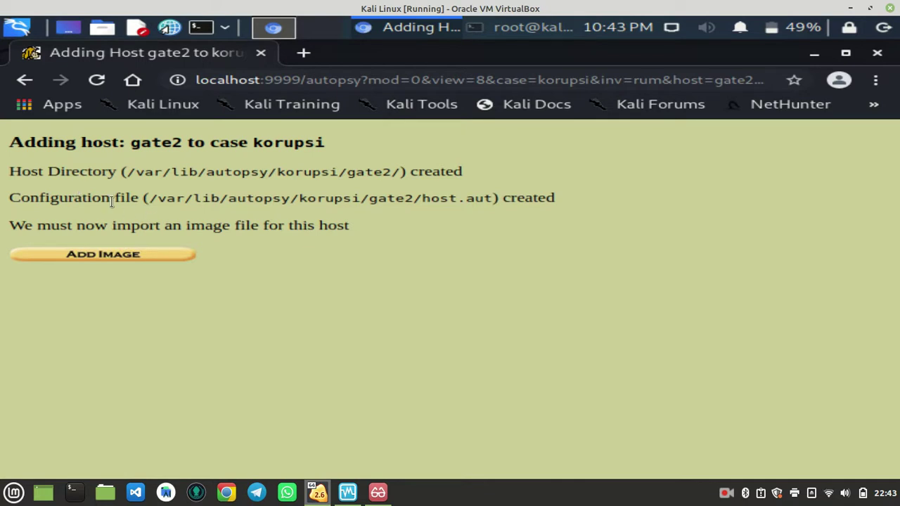
left_click(118, 262)
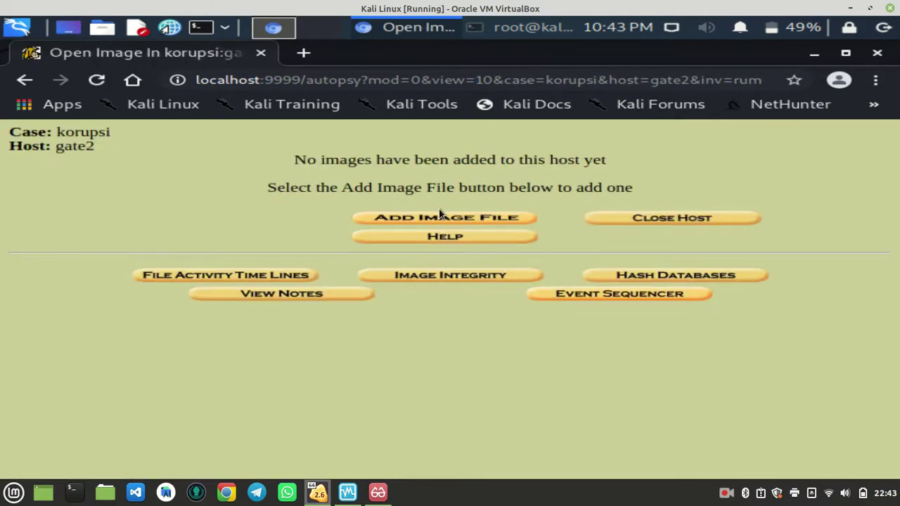
left_click(511, 217)
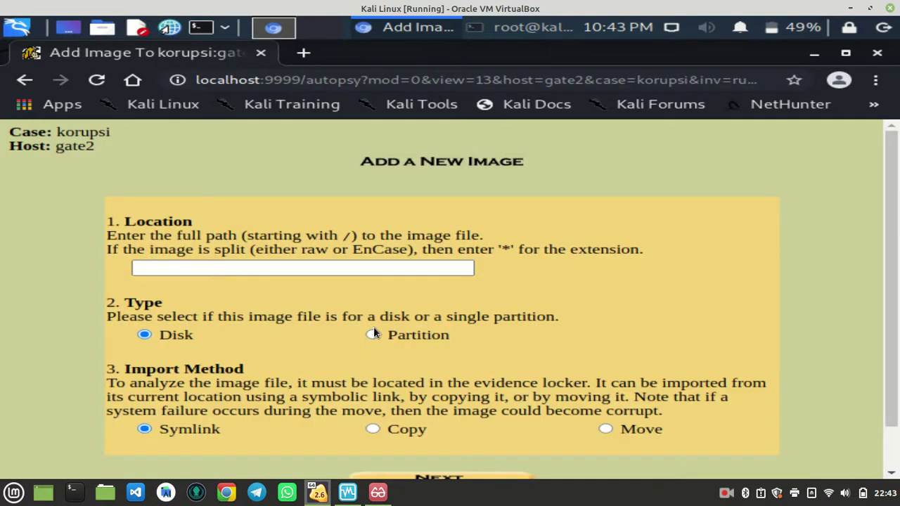
Read the instructions on page 18 of ModulPraktikum.pdf for linking the image file into a separate folder, and return to the virtual machine.
left_click(378, 492)
scroll(419, 351, "down", 5)
scroll(419, 351, "down", 3)
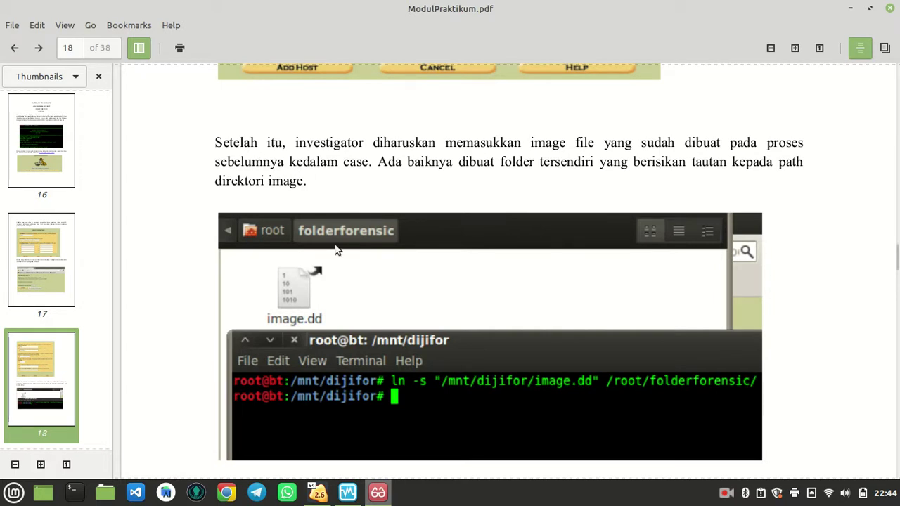
mouse_move(348, 497)
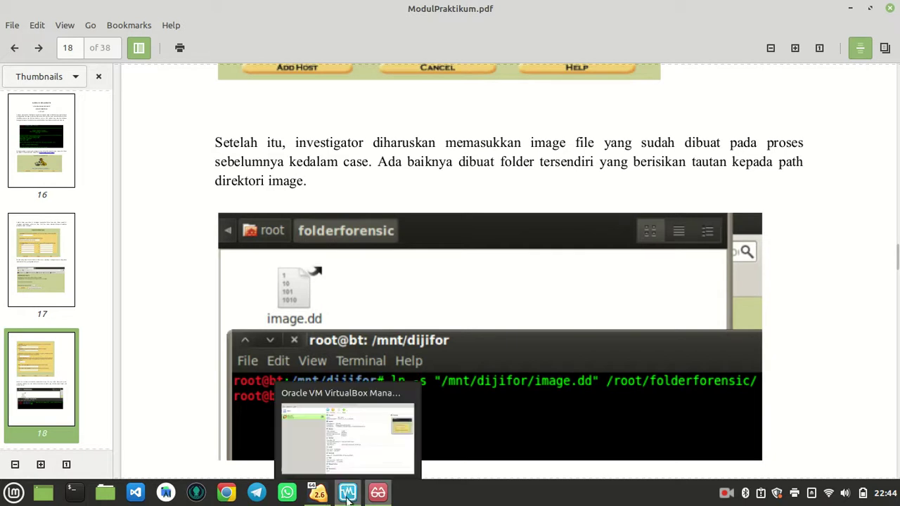
left_click(319, 494)
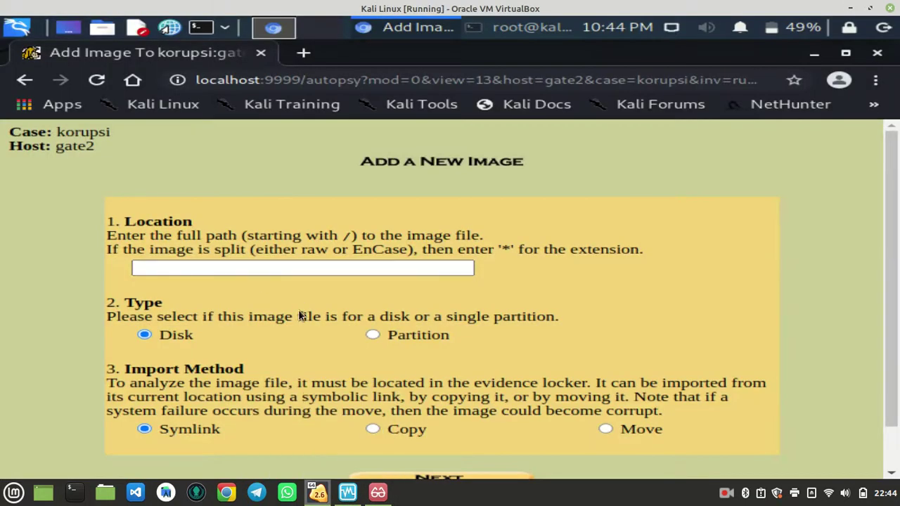
left_click(378, 494)
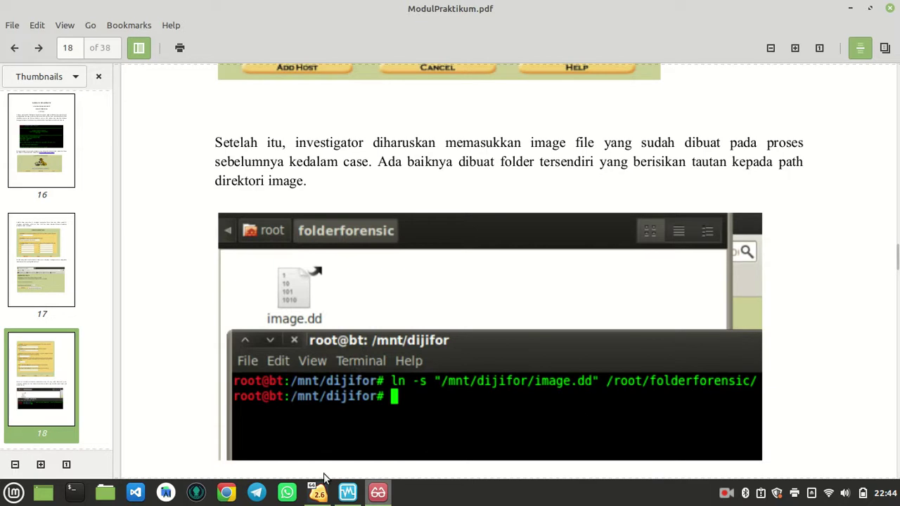
left_click(320, 494)
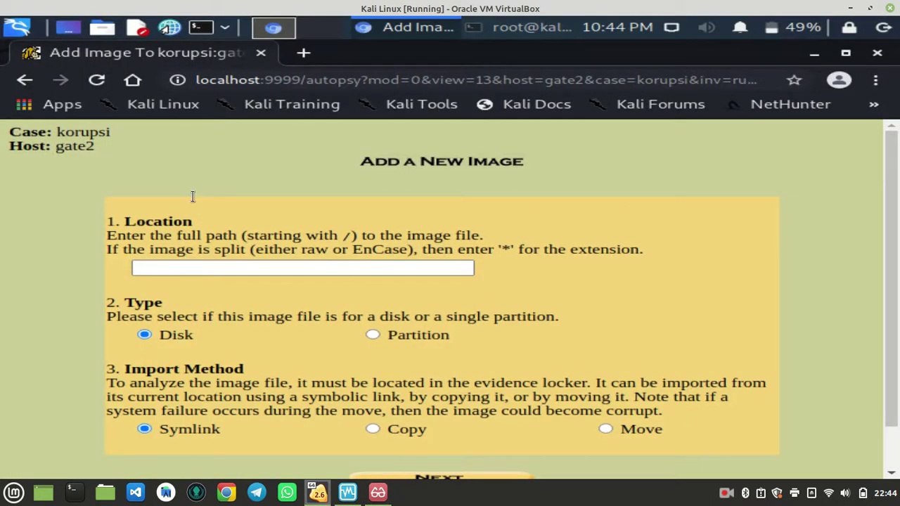
Open the Kali file manager and go to the Dokumen folder to locate the disk image rumfile.dd.
left_click(107, 32)
left_click(147, 53)
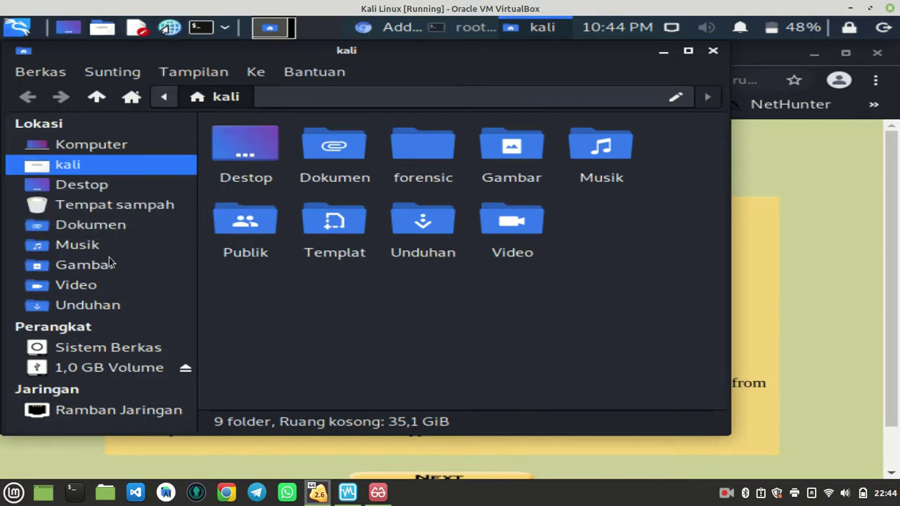
left_click(92, 225)
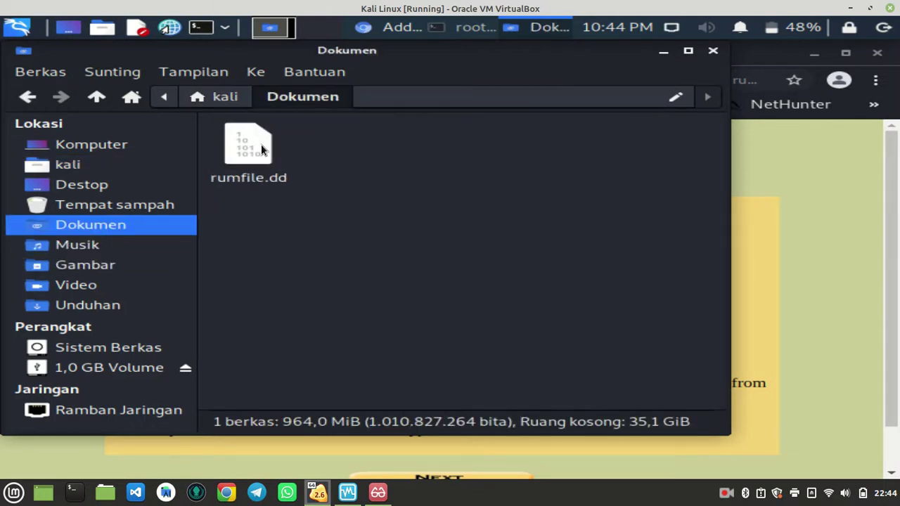
Compare the ln -s example on page 18 of ModulPraktikum.pdf with the full path of the Dokumen folder in the Kali file manager.
left_click(335, 423)
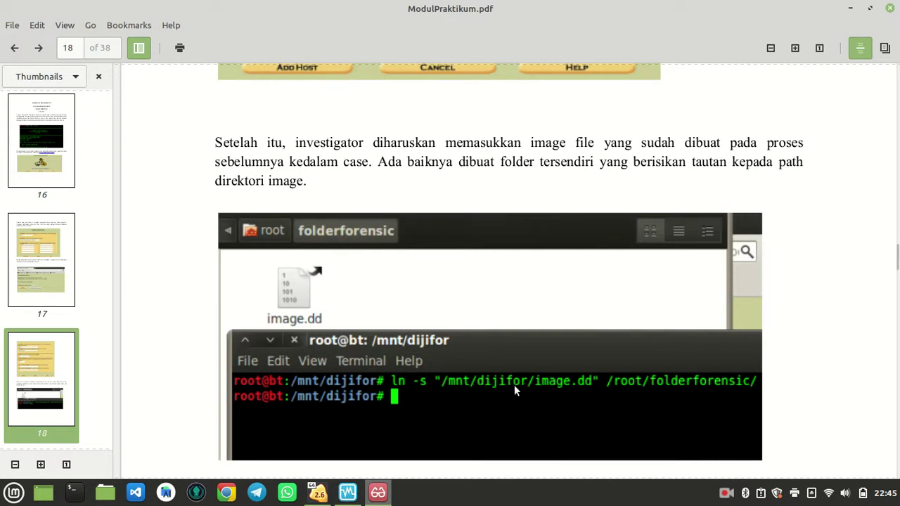
left_click(320, 494)
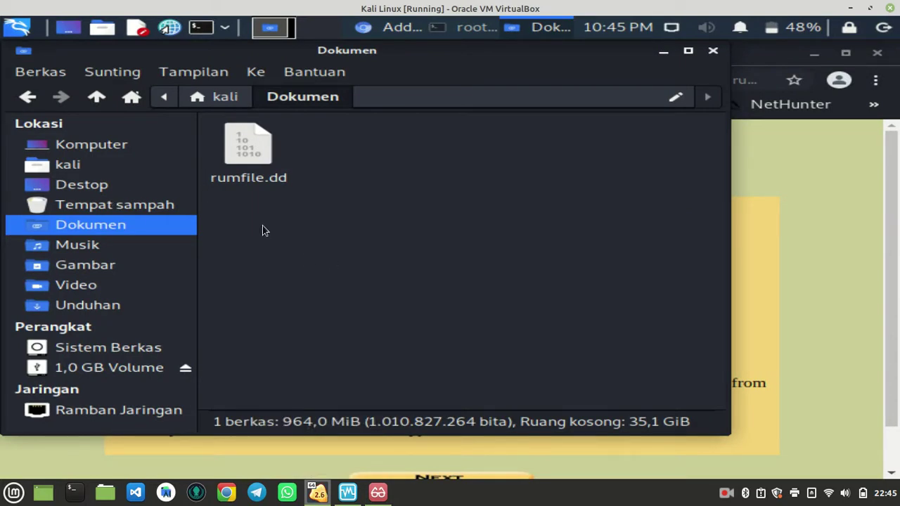
left_click(363, 105)
left_click(282, 225)
left_click(406, 97)
left_click(406, 97)
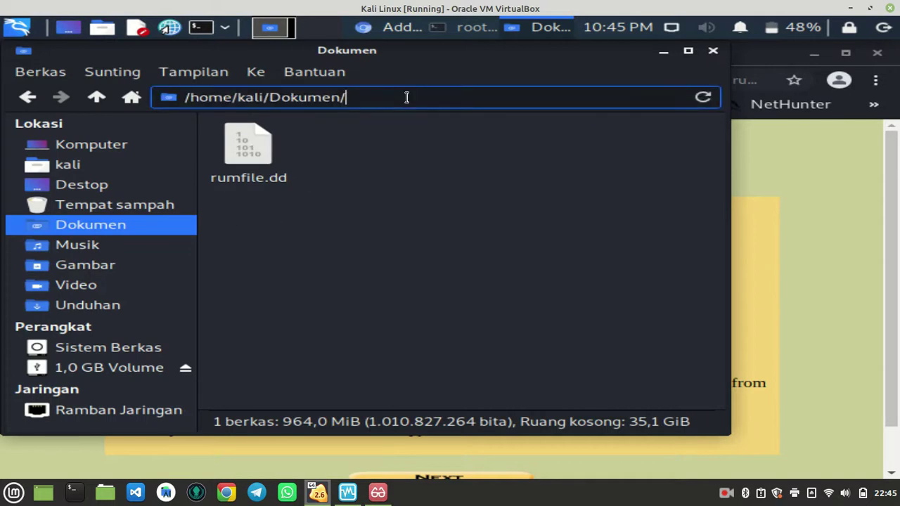
left_click(403, 177)
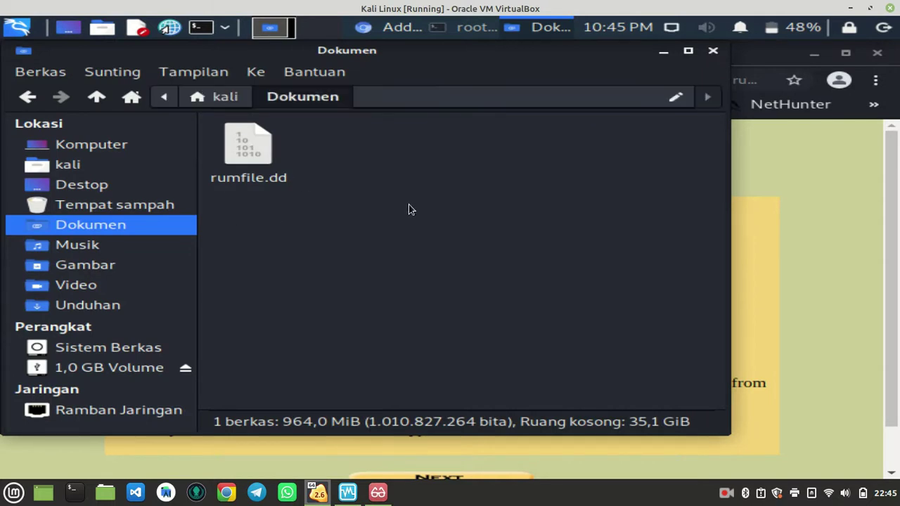
left_click(397, 101)
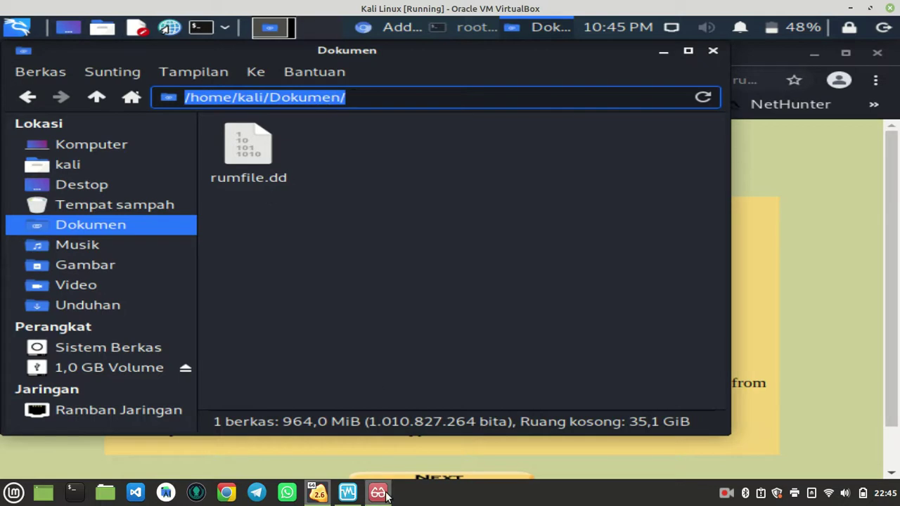
mouse_move(386, 492)
left_click(379, 457)
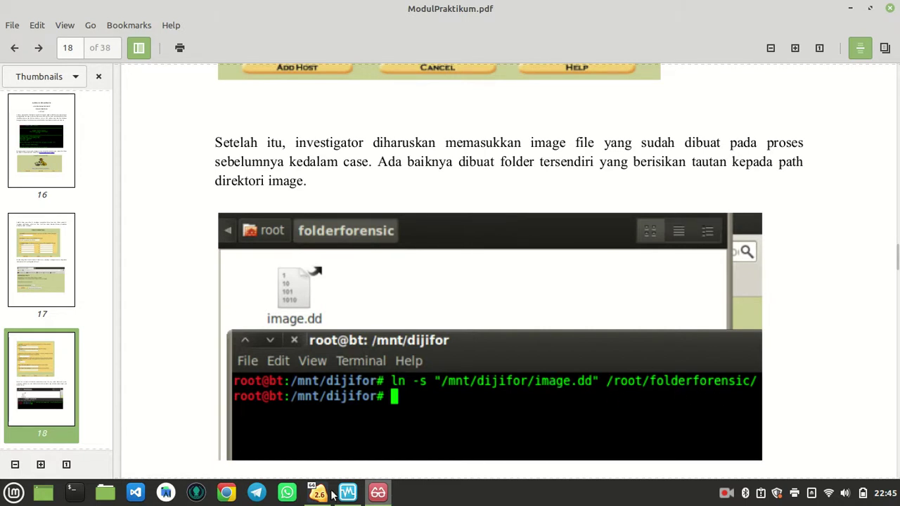
mouse_move(318, 492)
left_click(251, 413)
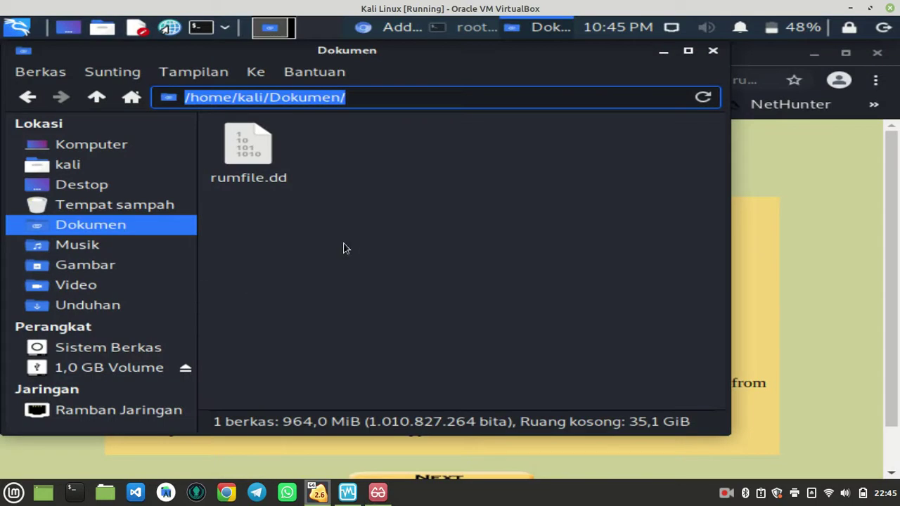
Delete the existing rumfile.dd link from the forensic folder inside the kali home folder.
key("Escape")
left_click(68, 164)
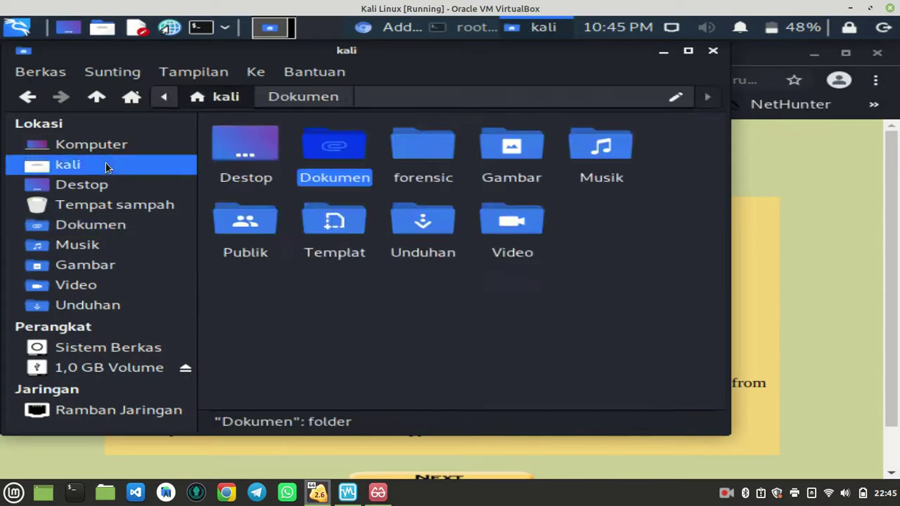
double_click(430, 150)
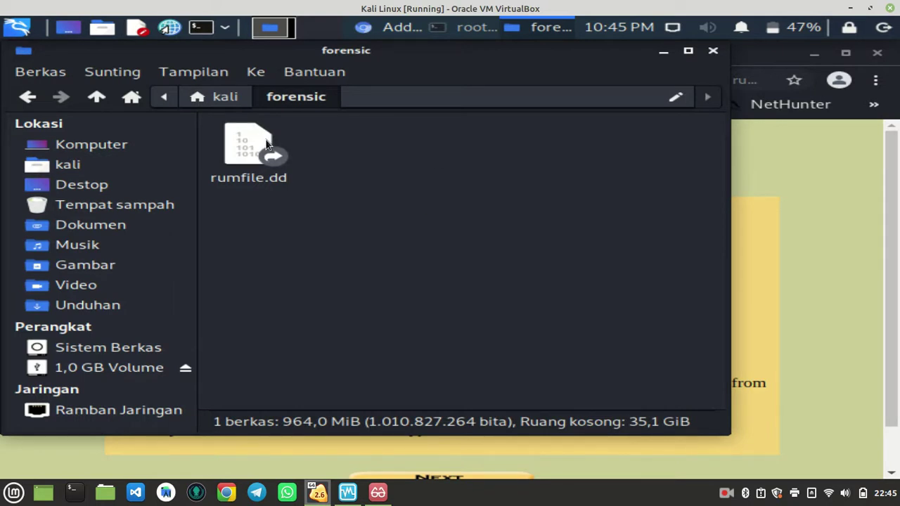
left_click(250, 147)
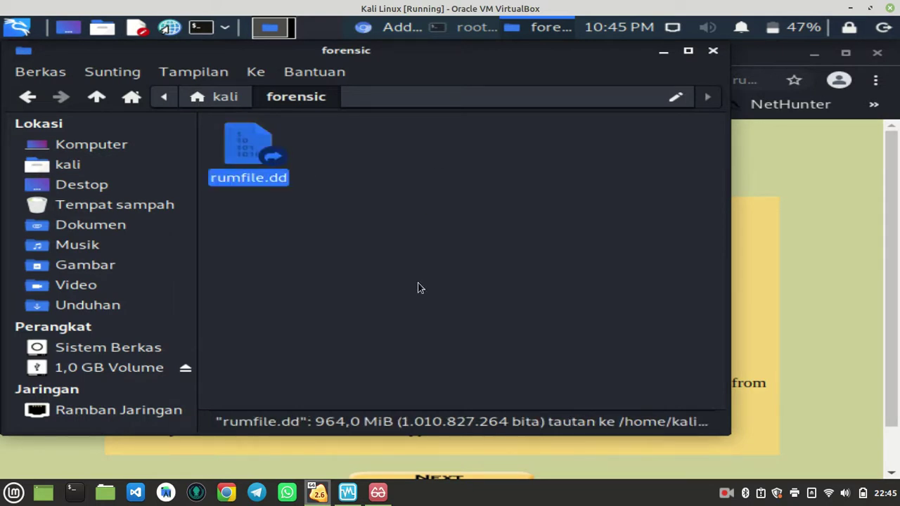
key("Delete")
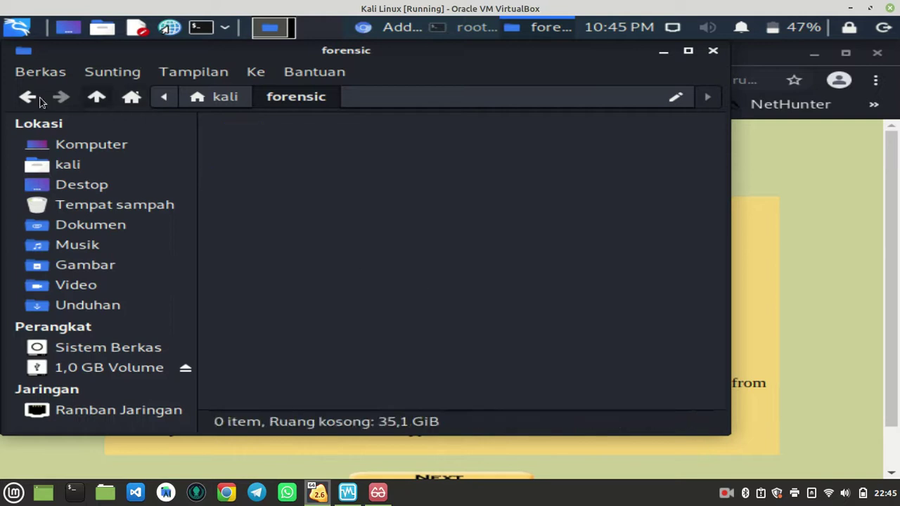
left_click(28, 96)
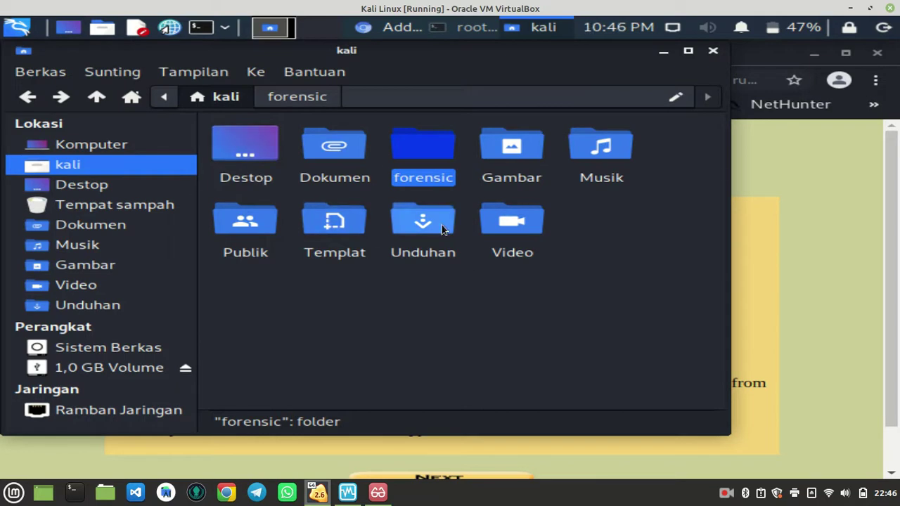
left_click(385, 310)
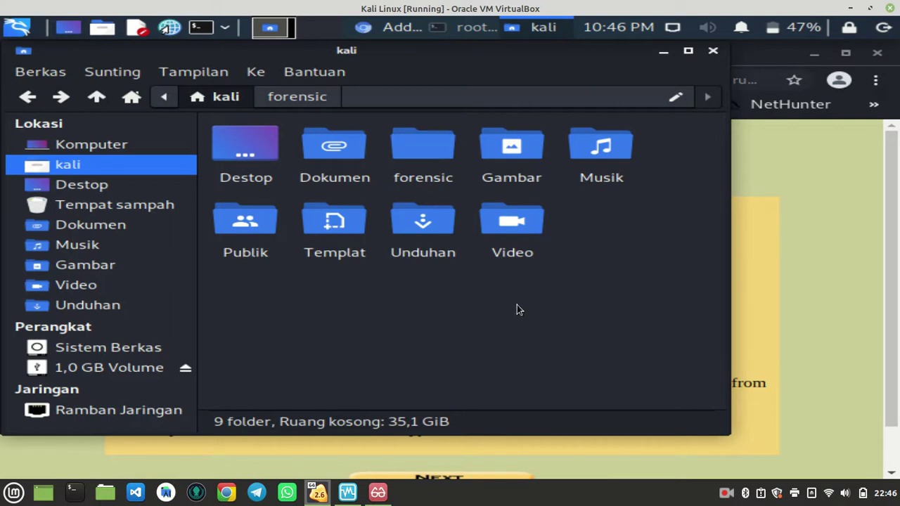
right_click(368, 340)
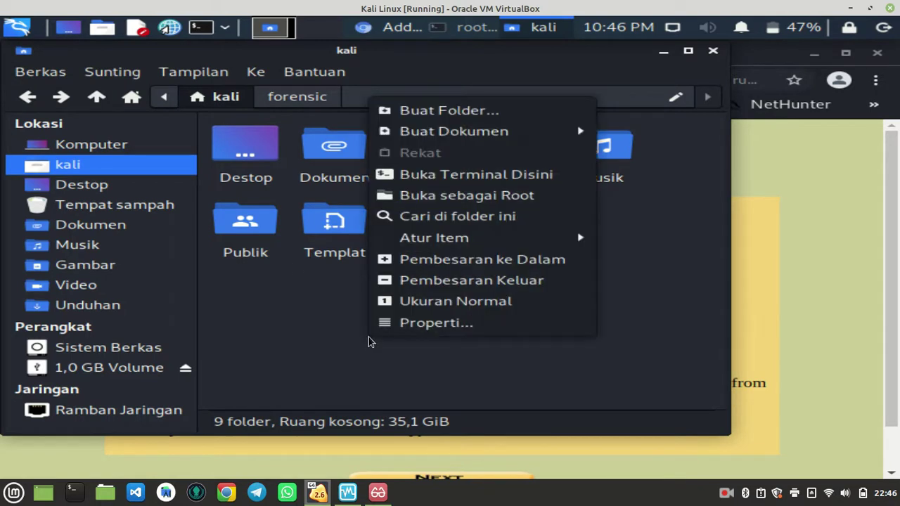
left_click(450, 110)
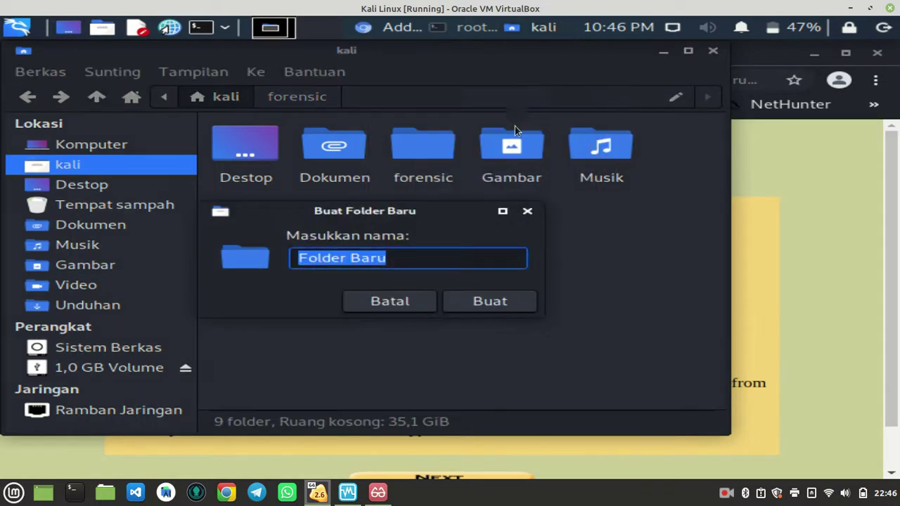
left_click(391, 304)
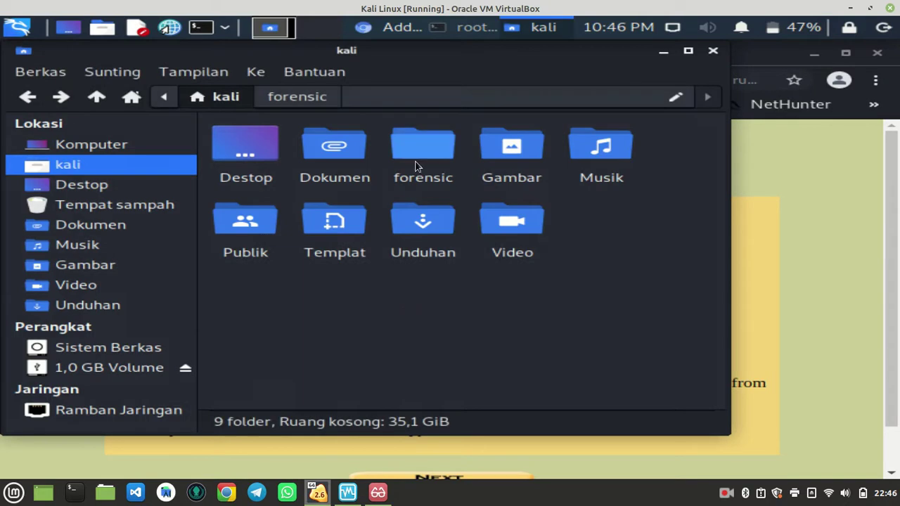
Show the full path of the forensic folder in the kali home folder and minimize the file manager.
double_click(413, 146)
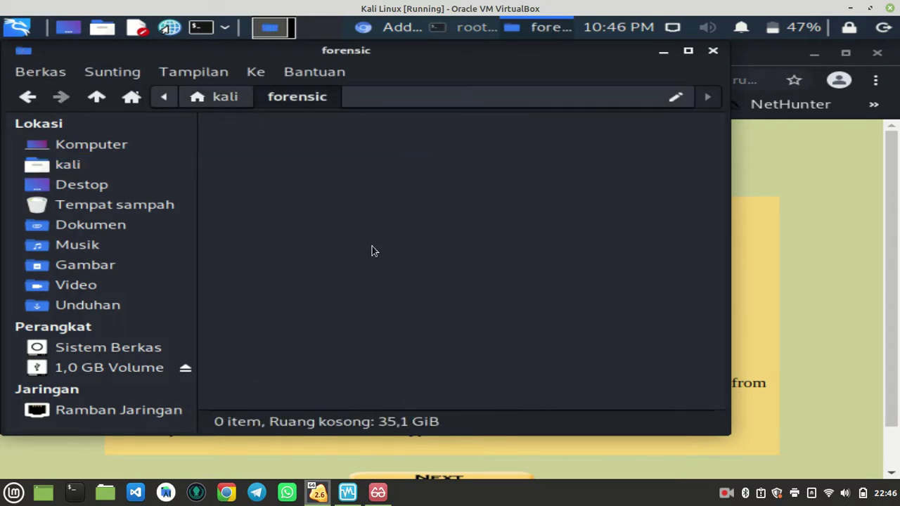
left_click(378, 97)
left_click(378, 97)
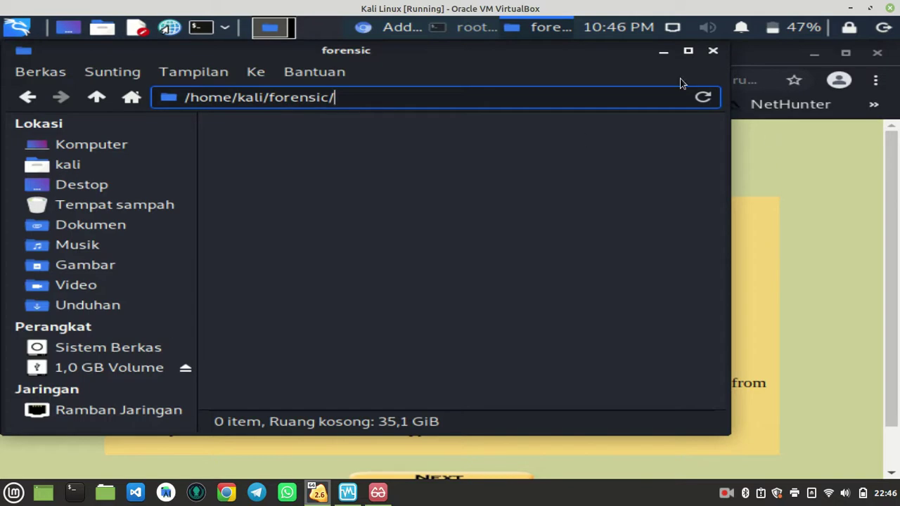
left_click(663, 55)
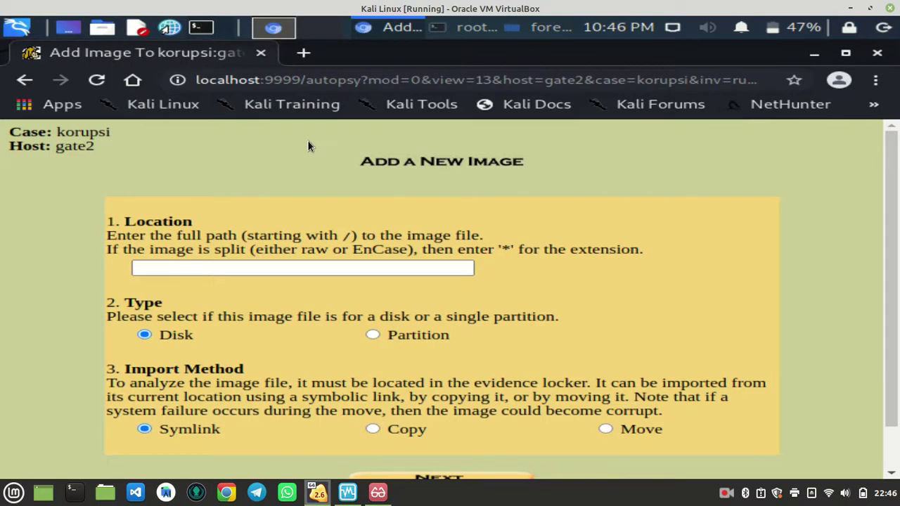
Start a root session in a new terminal using sudo su and the account password, and clear its output.
key("alt+Tab")
left_click(502, 271)
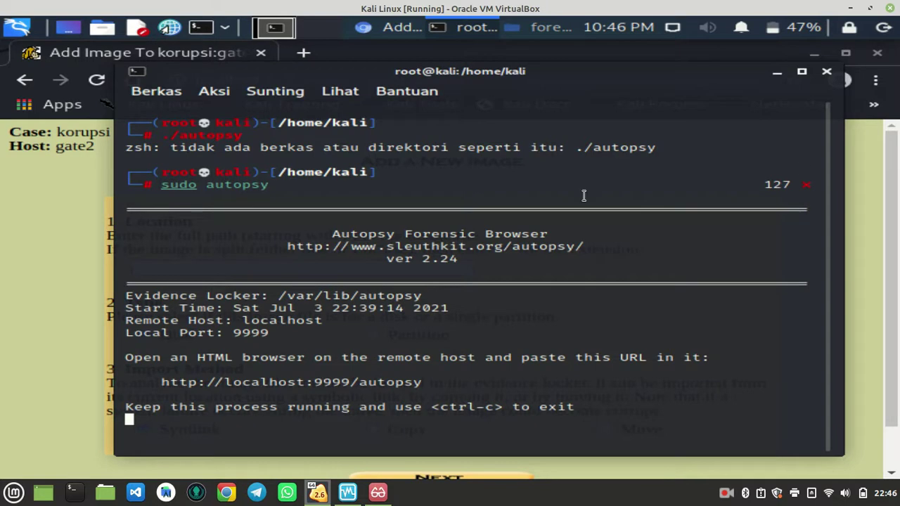
left_click(777, 73)
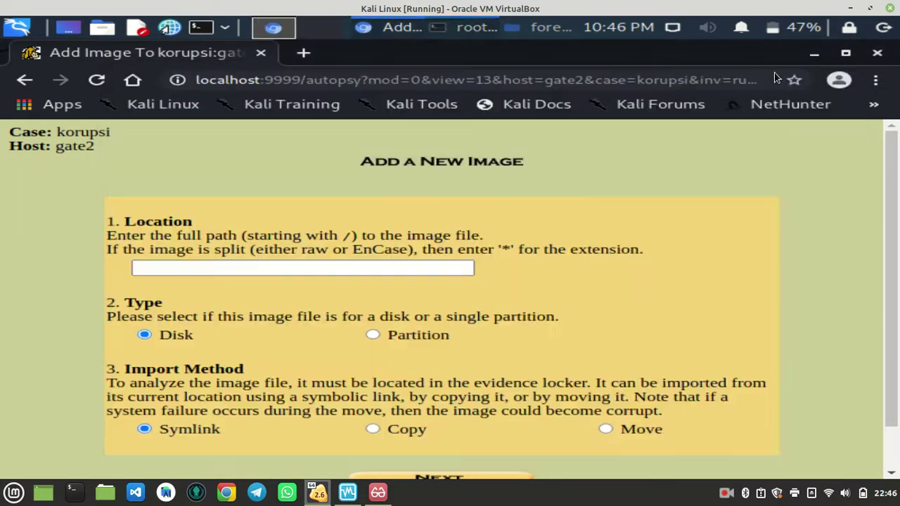
left_click(203, 28)
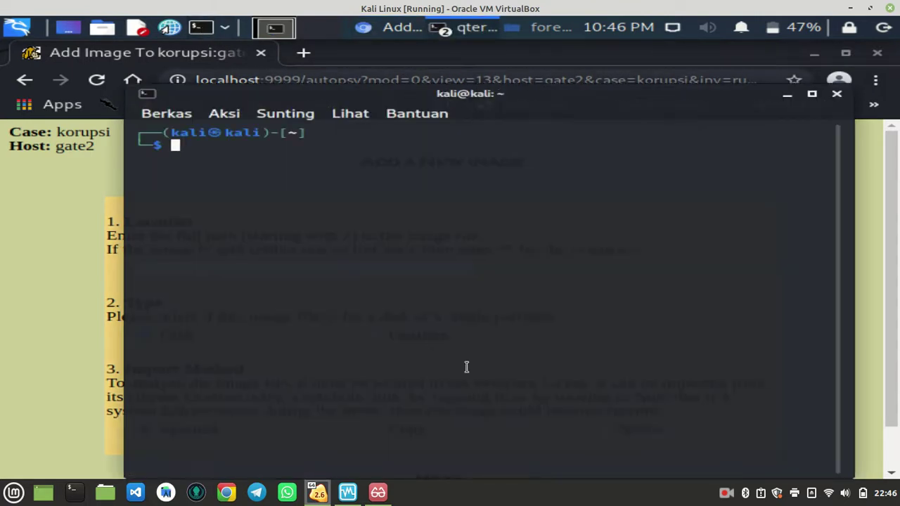
type("sudo su")
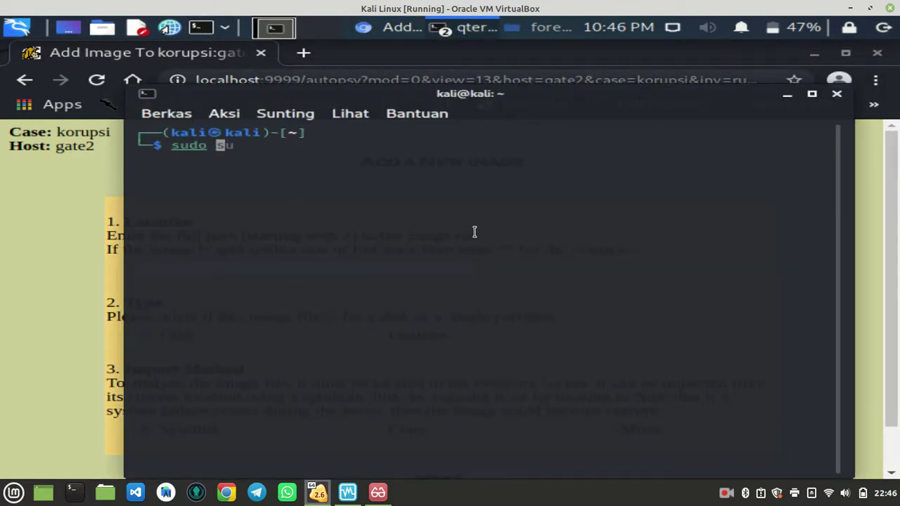
key("Return")
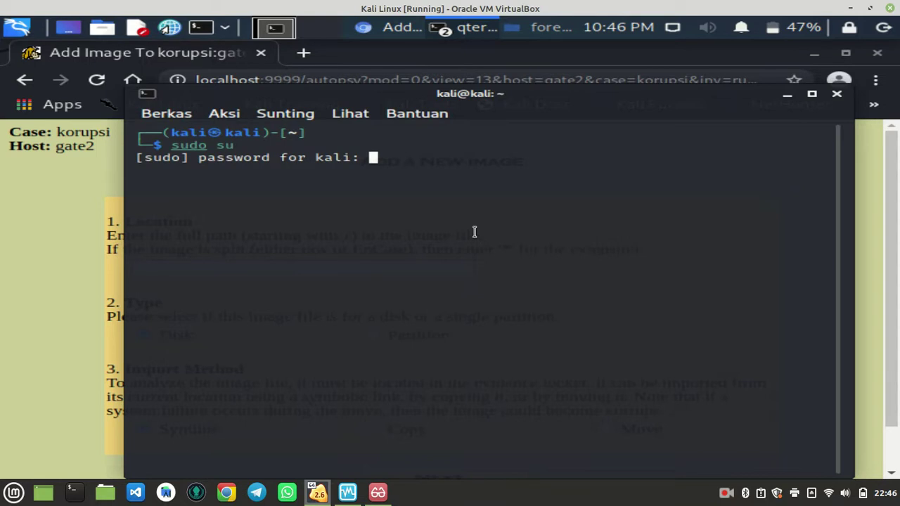
key("Return")
type("clear")
key("Return")
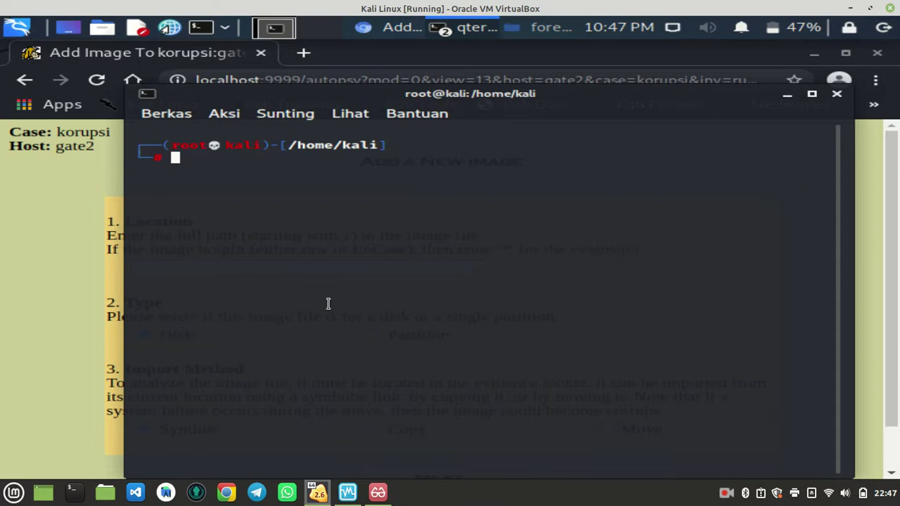
Check the link command example in ModulPraktikum.pdf and begin an ln -s command with an opening quotation mark in the root terminal.
mouse_move(378, 492)
left_click(406, 433)
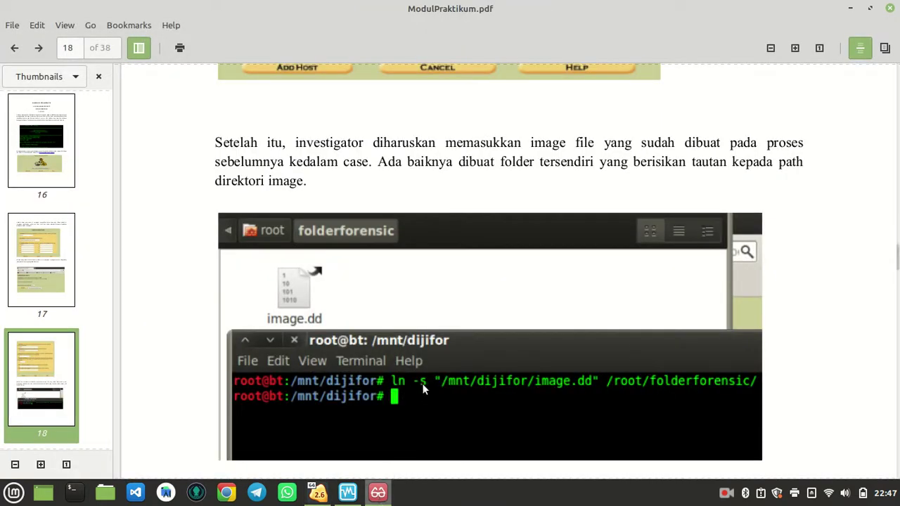
left_click(318, 494)
type("\"/home/kali/Dokumen/rumfile.dd\" /media/")
key("Home")
type("ln -s")
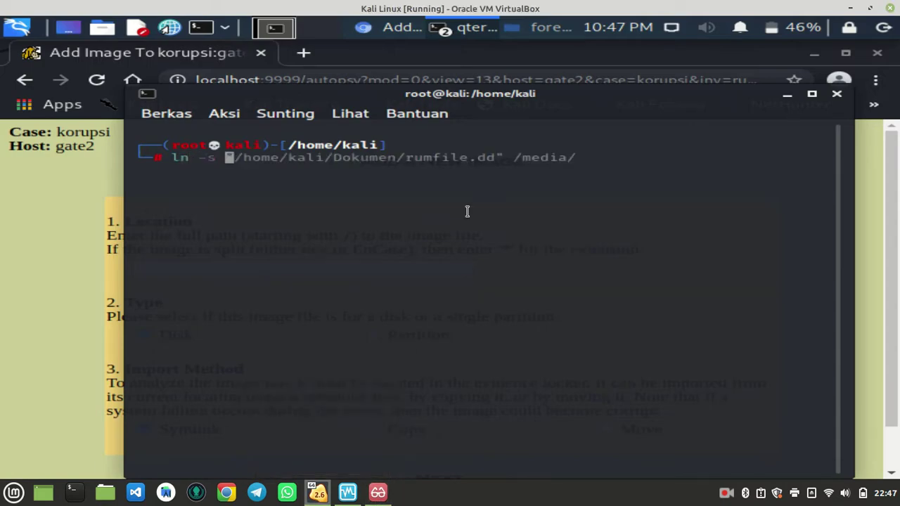
key("Right")
Recheck the module's link command example and the Dokumen folder's full path, and return to the root terminal.
left_click(378, 492)
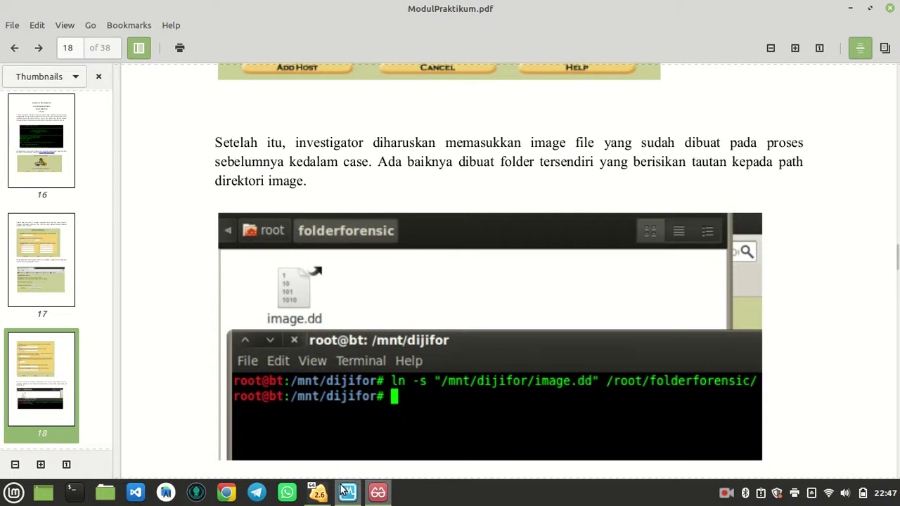
left_click(317, 492)
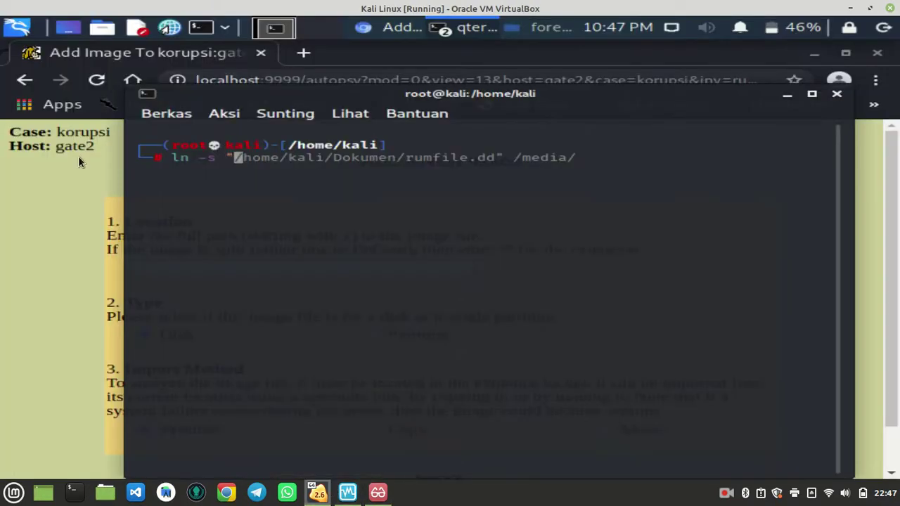
key("alt+Tab")
key("alt+Tab")
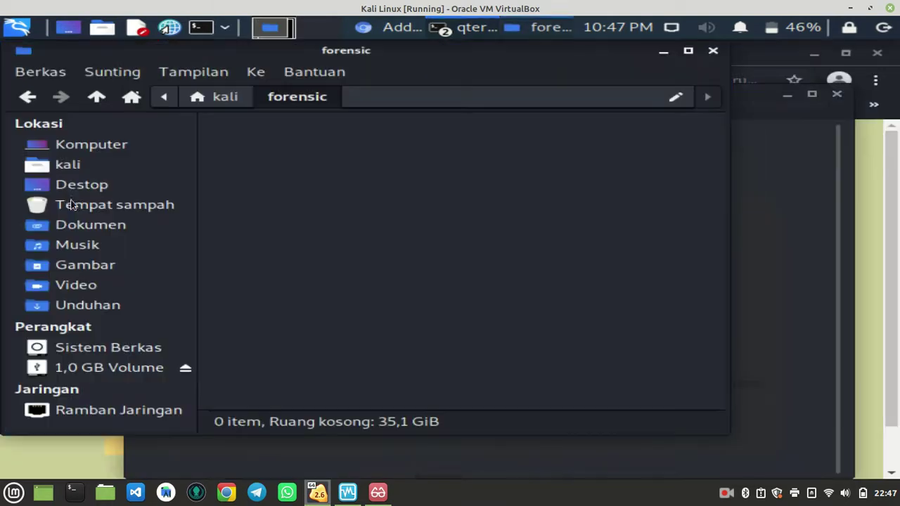
left_click(120, 234)
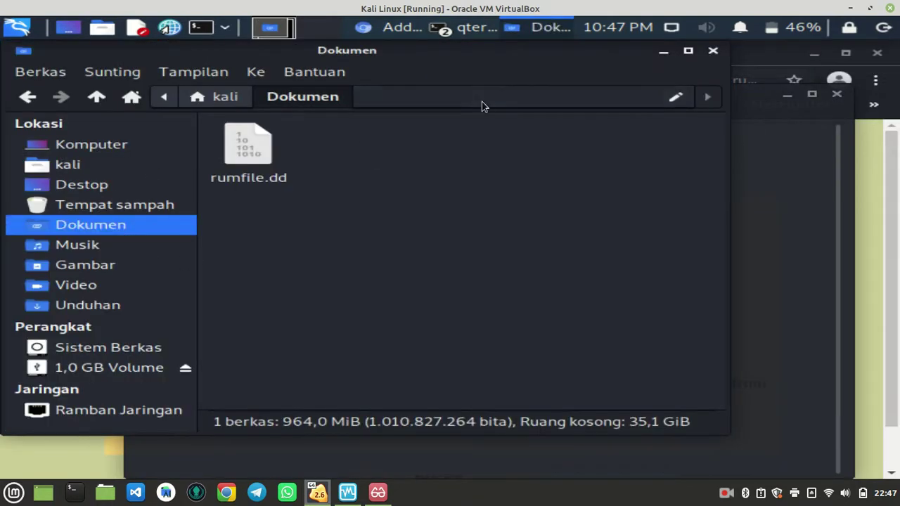
left_click(440, 98)
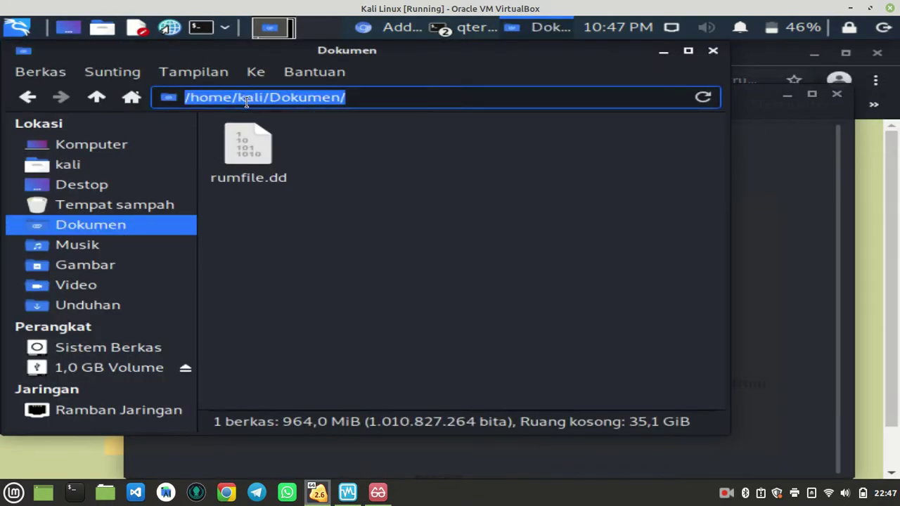
left_click(664, 52)
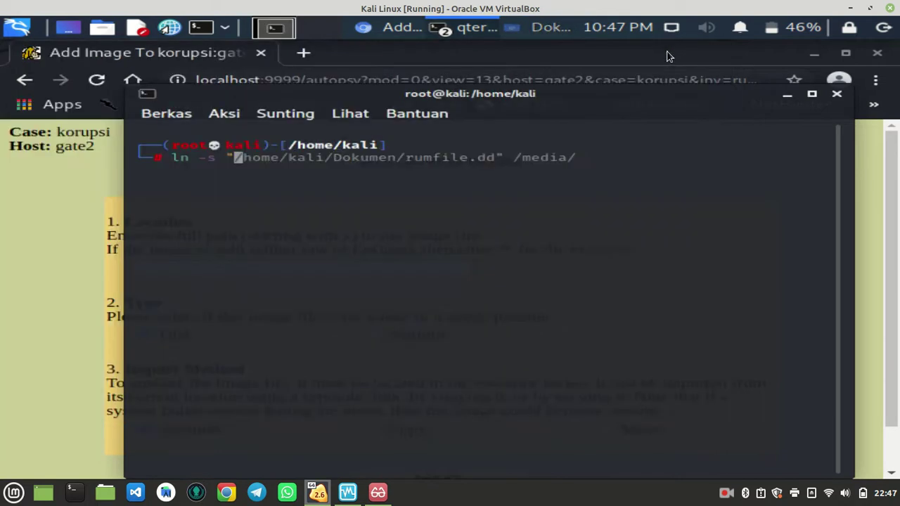
Extend the ln -s command with the quoted source path "/home/kali/Dokumen/rumfile.dd" and the opening slash of the destination path.
key("End")
key("Left")
key("Left")
key("Left")
key("Left")
key("Left")
key("Left")
key("Left")
key("Left")
key("Left")
key("Left")
key("Left")
key("Left")
key("Left")
key("Left")
key("Left")
key("Left")
key("Left")
key("Left")
key("Left")
key("Left")
key("Left")
key("Left")
key("Left")
key("Left")
key("Left")
key("Left")
key("Left")
key("Left")
key("Left")
key("Left")
key("Left")
key("Left")
key("Left")
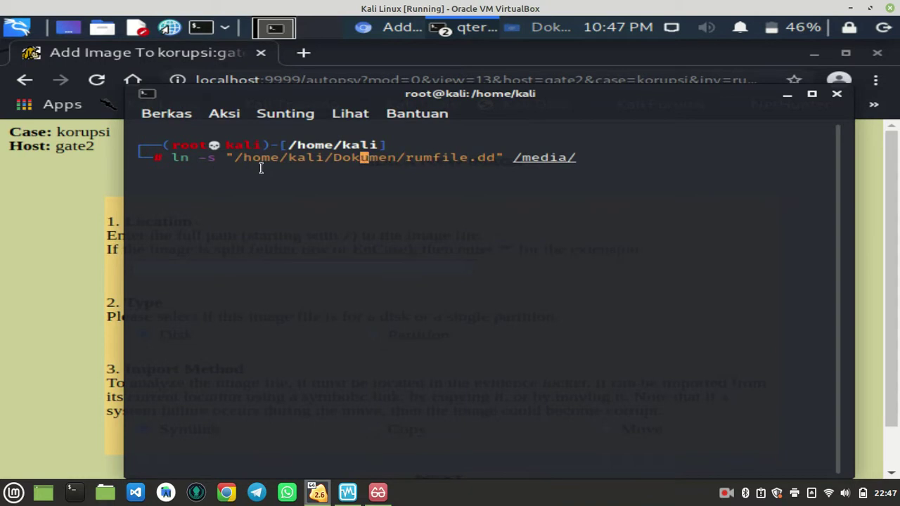
key("Right")
key("Right")
key("Right")
key("Right")
key("Right")
key("Right")
key("Right")
key("Right")
key("Right")
key("Right")
key("Right")
key("Right")
key("Right")
key("Right")
key("Right")
key("Right")
key("Right")
key("Right")
key("Right")
key("Right")
key("Right")
key("Right")
key("Right")
key("Right")
key("Right")
key("Right")
key("Right")
key("Right")
key("Right")
key("Right")
key("Left")
key("Left")
key("Left")
key("Right")
key("Right")
key("Right")
key("Right")
key("Right")
key("Right")
key("Right")
key("Right")
key("Right")
key("Right")
key("Right")
key("Right")
key("Left")
key("Left")
key("Left")
key("Left")
key("Left")
key("Left")
key("Left")
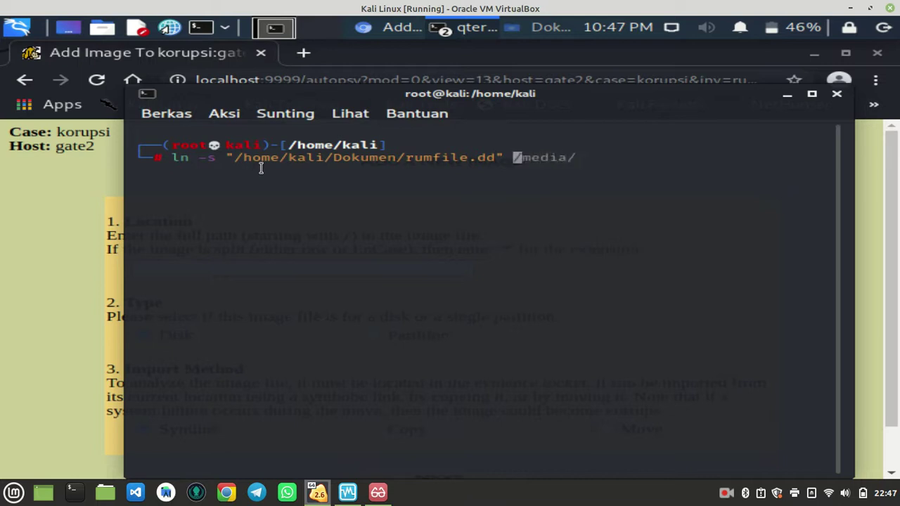
key("Right")
key("Right")
Check the full path of the forensic folder in the kali home folder and return to the root terminal.
key("alt+Tab")
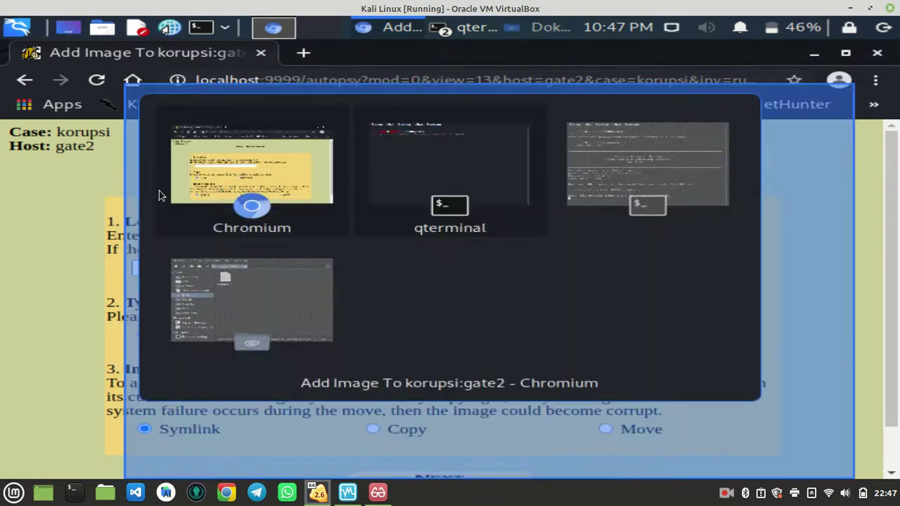
key("alt+Tab")
key("alt+Tab")
key("alt+Tab")
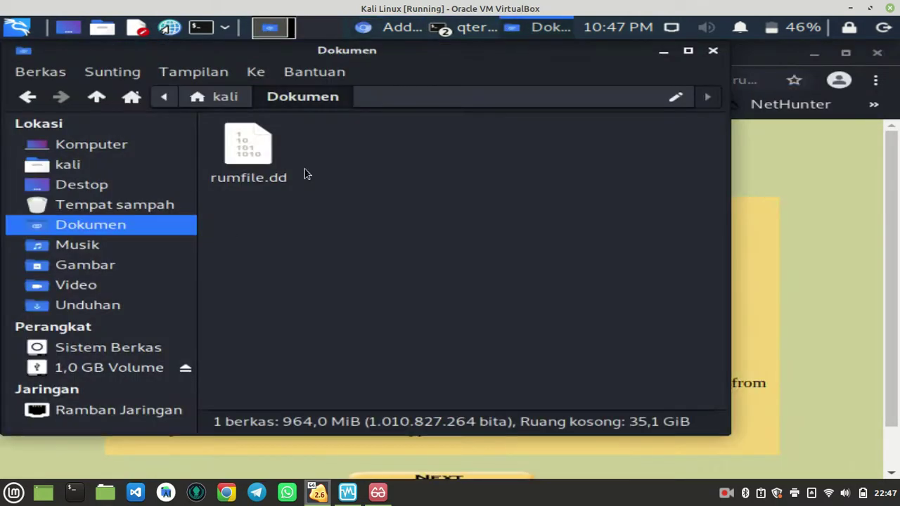
left_click(85, 166)
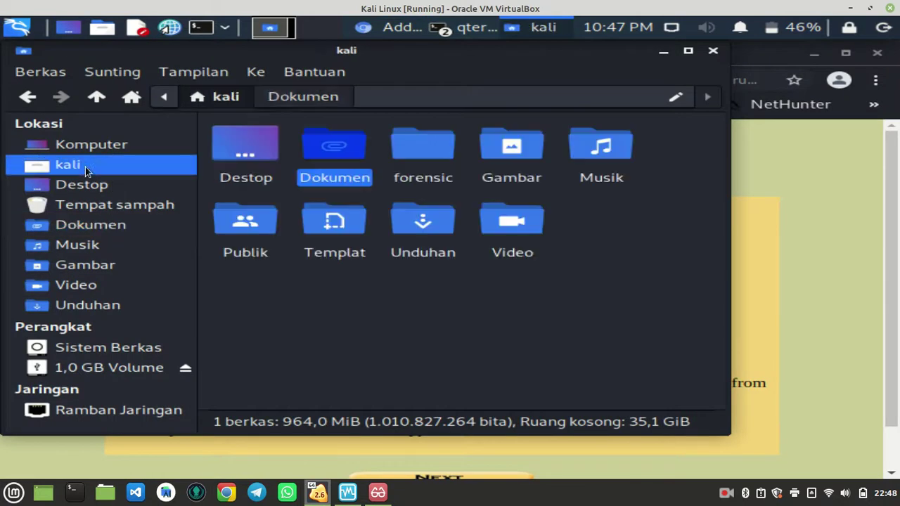
left_click(435, 306)
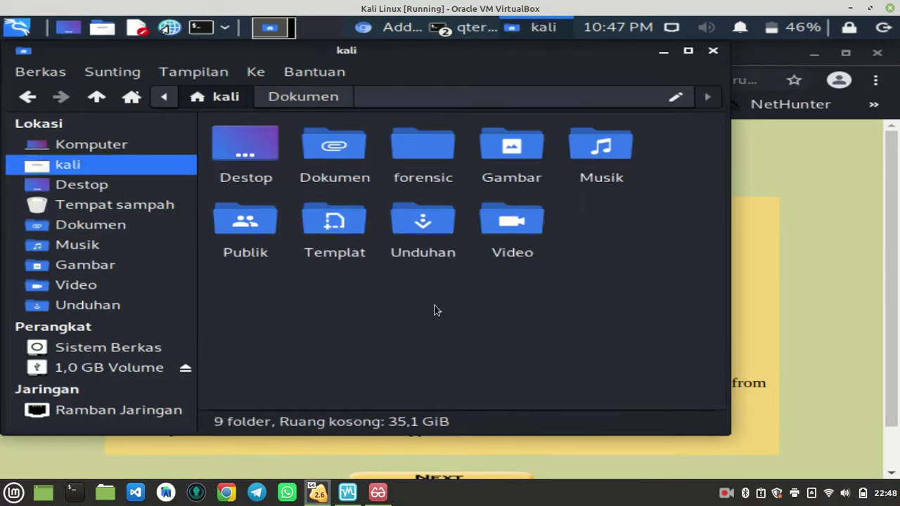
double_click(424, 156)
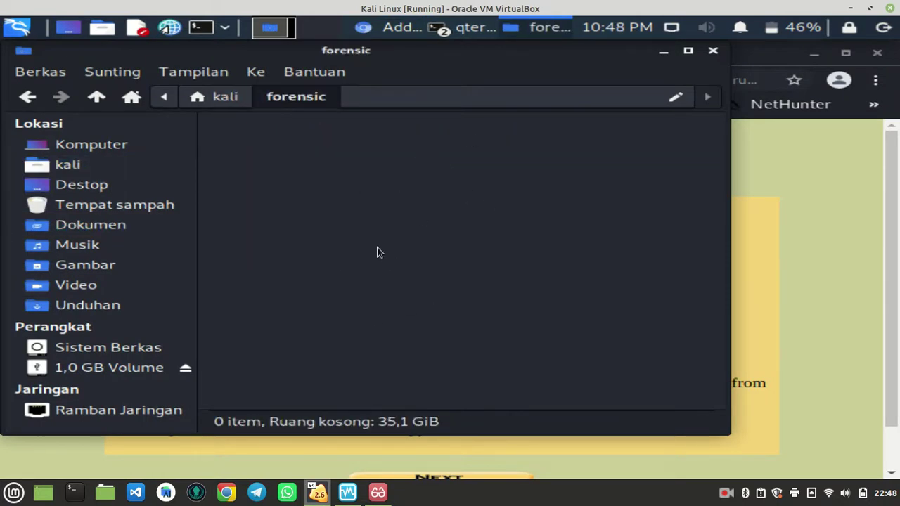
left_click(509, 96)
left_click(509, 96)
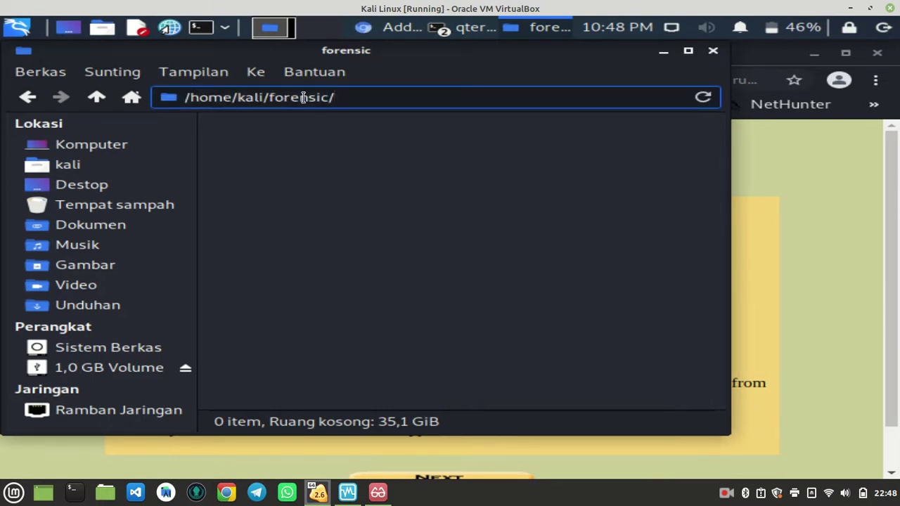
left_click(663, 52)
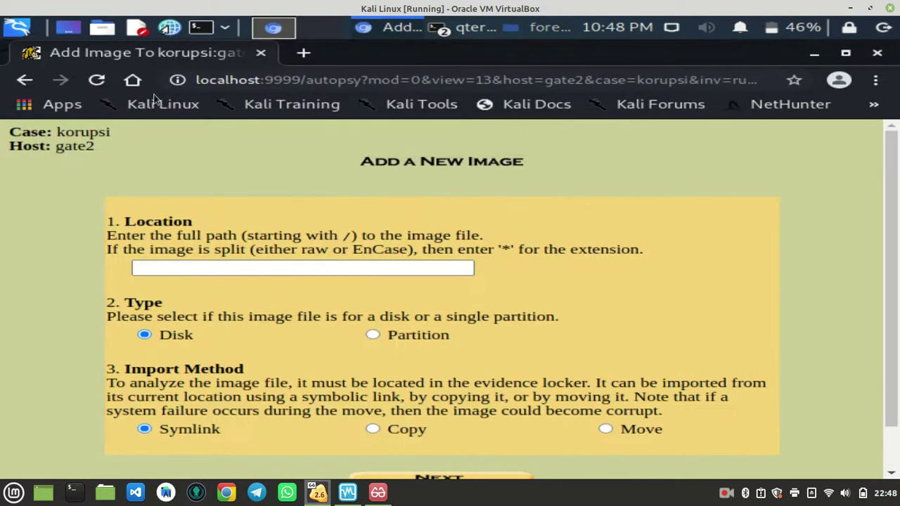
key("alt+Tab")
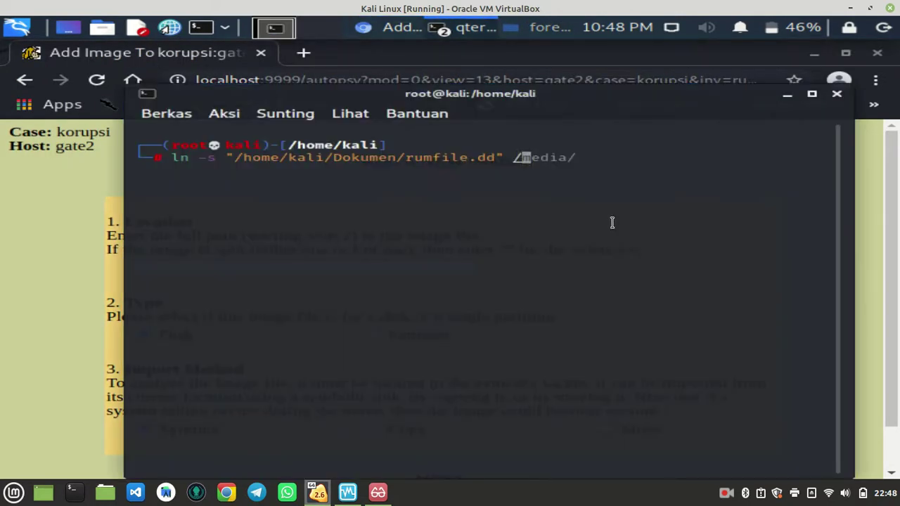
Complete the link command with the destination /home/kali/forensic and run it.
type("home")
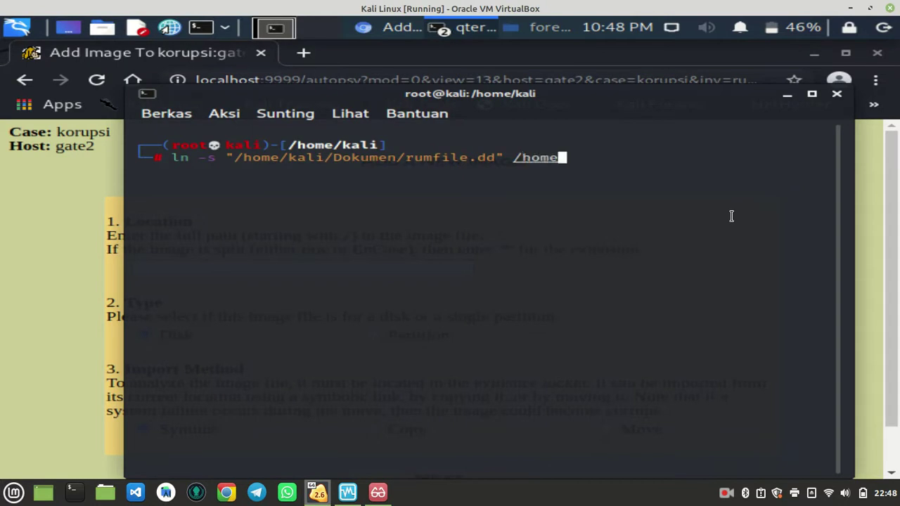
type("/kali/forensic")
key("Return")
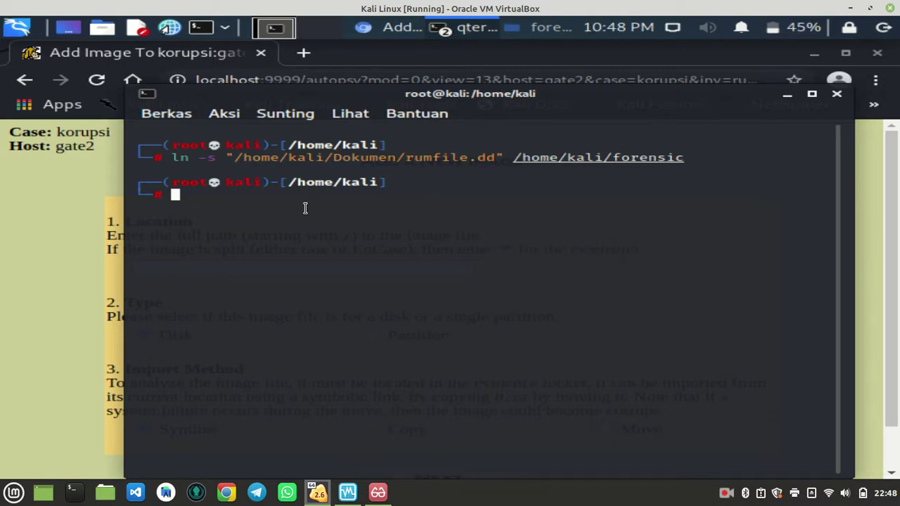
key("Up")
key("Left")
key("Left")
key("Left")
key("Left")
key("Left")
key("Left")
key("Left")
key("Left")
key("Left")
key("Left")
key("Left")
key("Left")
key("Left")
key("Left")
key("Left")
key("Left")
key("Left")
key("Left")
key("Left")
key("Left")
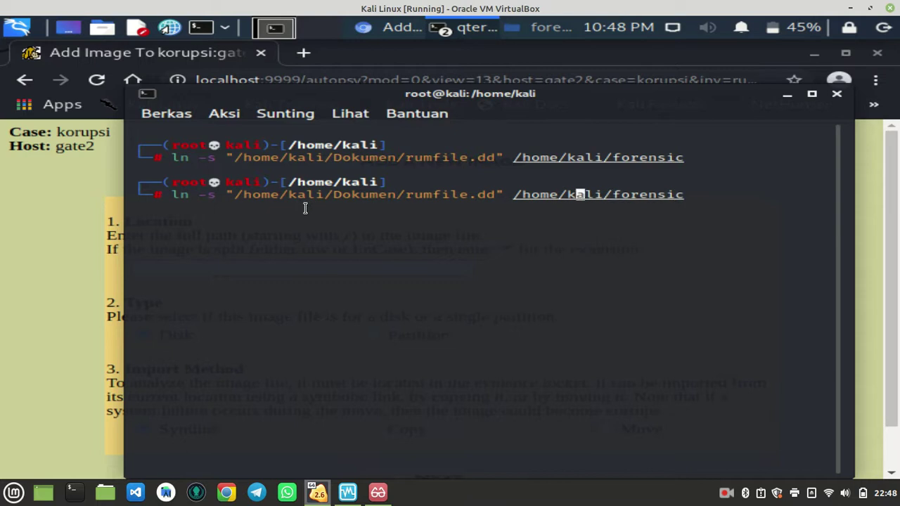
key("ctrl+Left")
key("ctrl+Left")
key("ctrl+Left")
key("ctrl+Left")
key("ctrl+Left")
key("ctrl+Left")
key("ctrl+Left")
key("ctrl+Left")
type("sudo")
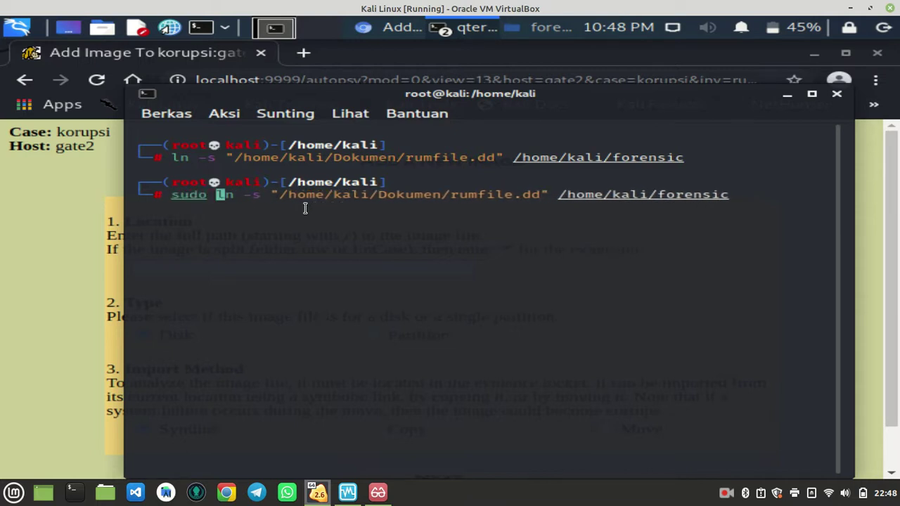
key("BackSpace")
key("BackSpace")
key("BackSpace")
key("BackSpace")
key("BackSpace")
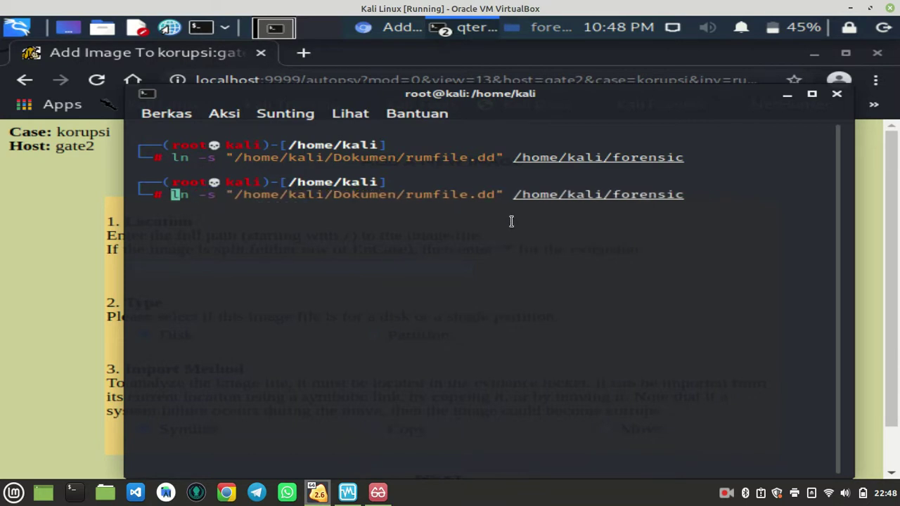
key("ctrl+k")
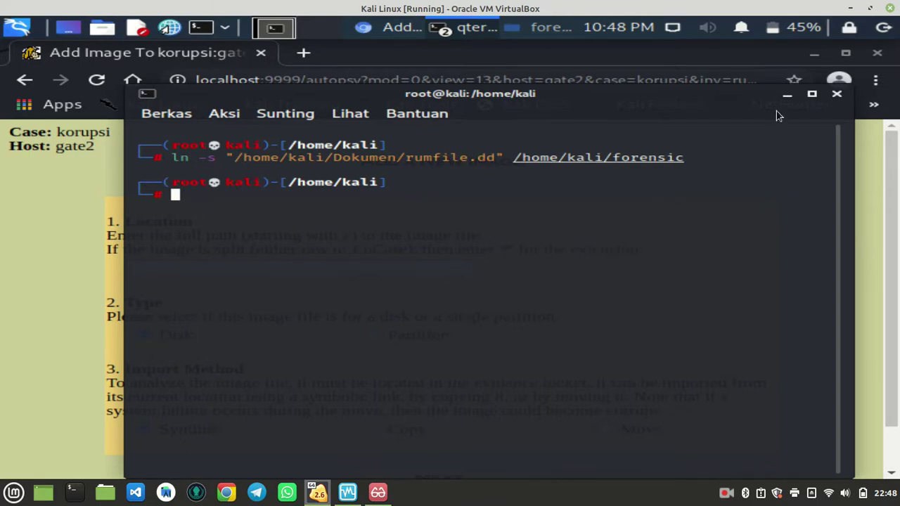
Minimize the terminal and inspect the linked rumfile.dd in the forensic folder of the kali home folder.
left_click(788, 96)
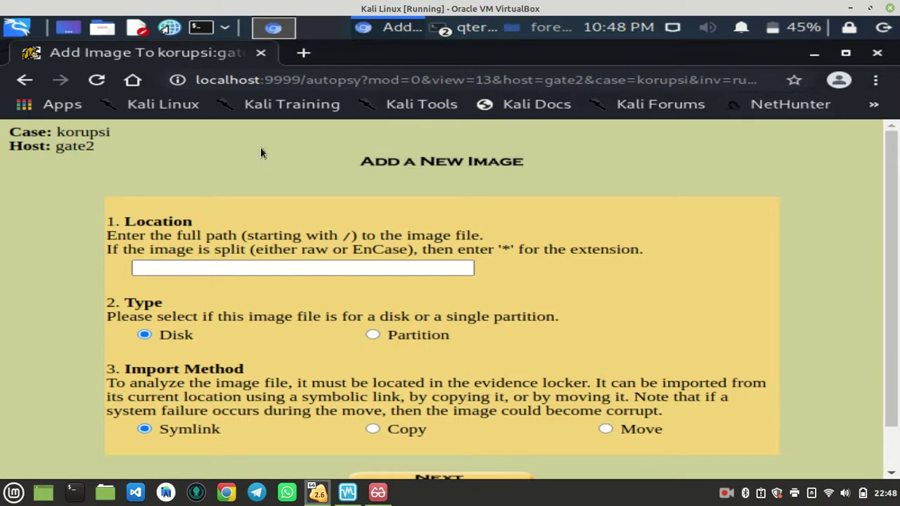
key("alt+Tab")
key("alt+Tab")
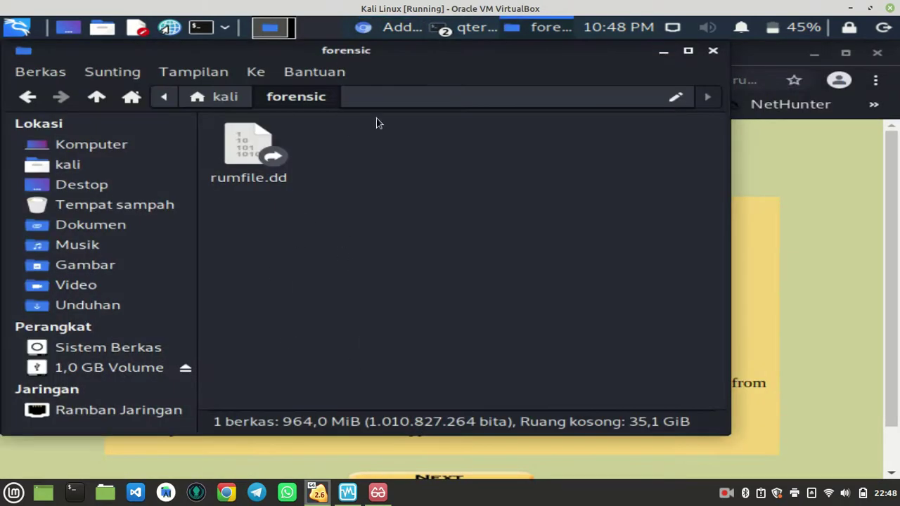
left_click(383, 102)
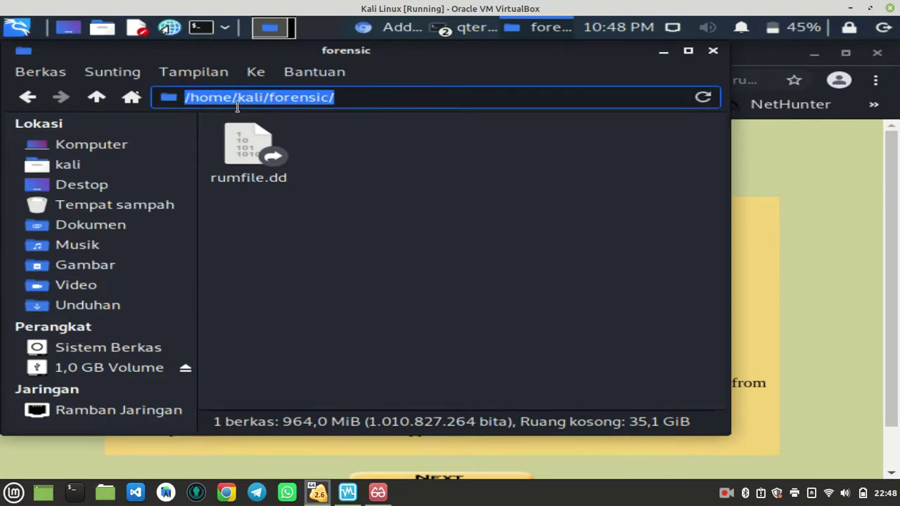
left_click(82, 169)
left_click(472, 284)
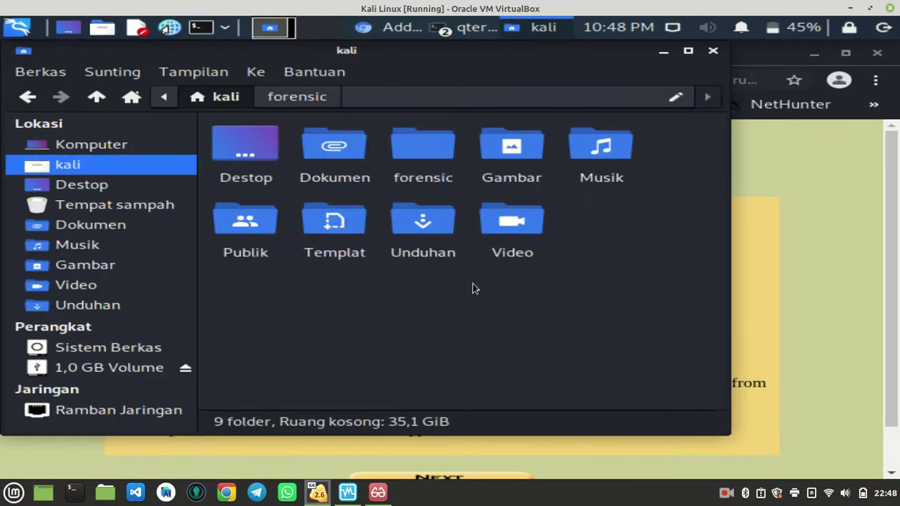
double_click(410, 149)
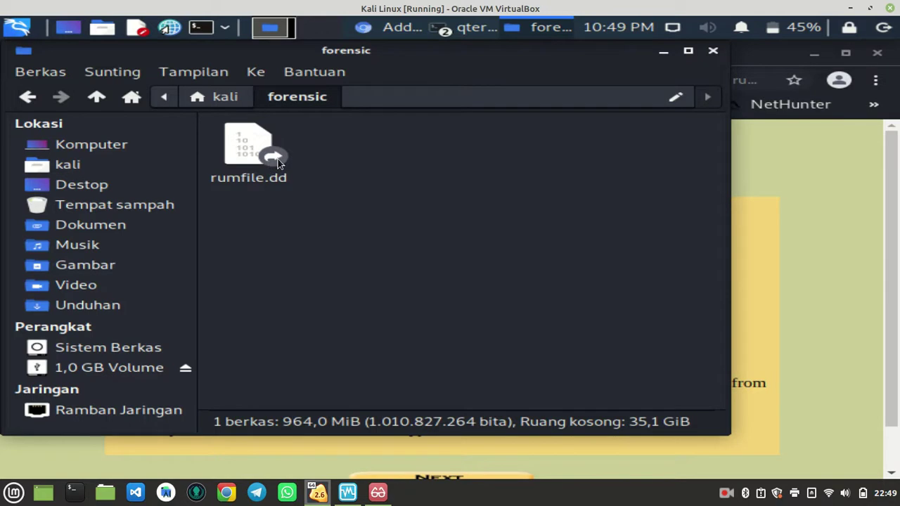
left_click(662, 56)
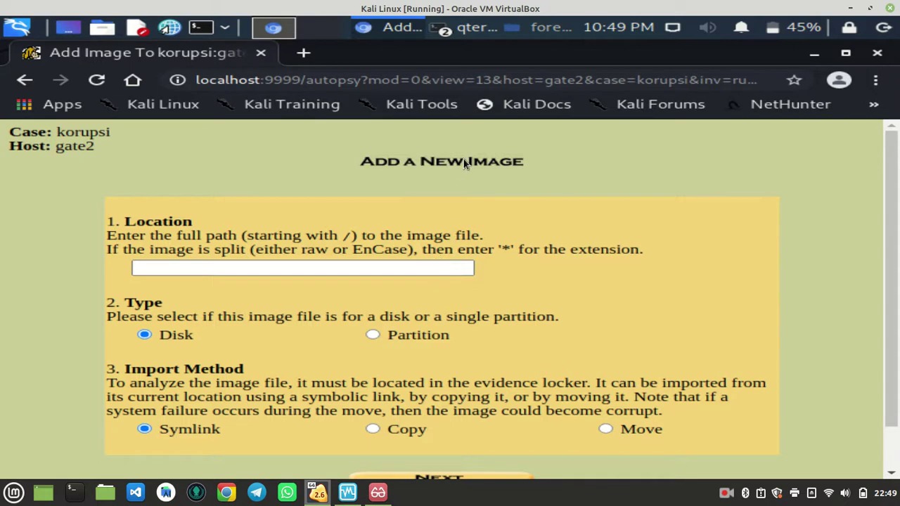
Review the Add a New Image example on page 19 of ModulPraktikum.pdf and return to the Kali virtual machine.
left_click(379, 492)
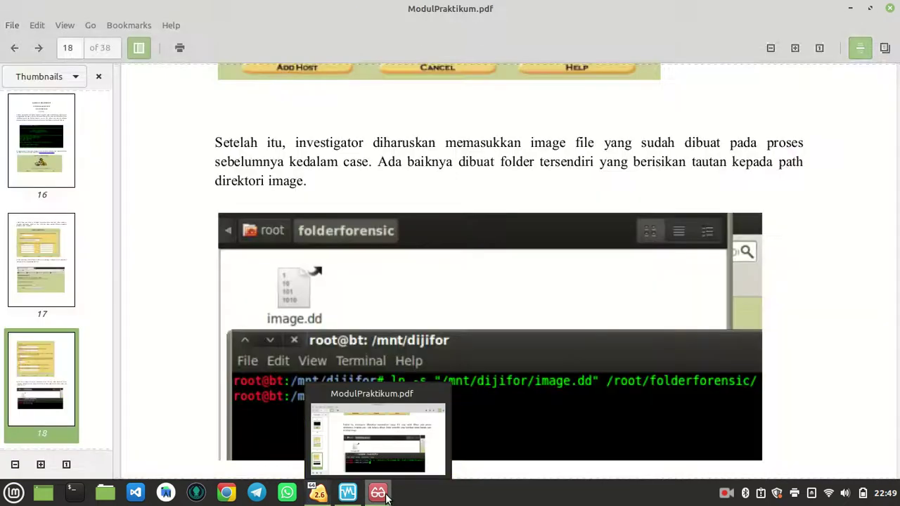
scroll(437, 294, "down", 3)
scroll(438, 288, "down", 10)
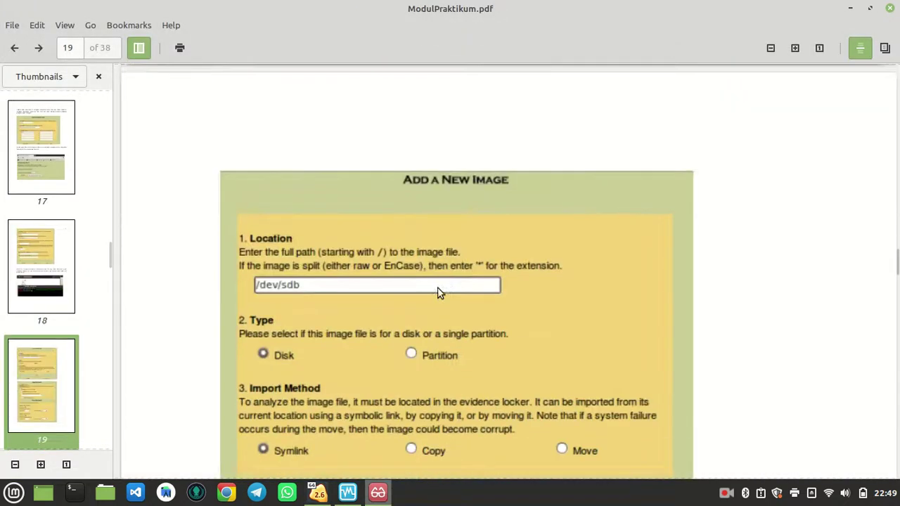
scroll(437, 286, "up", 1)
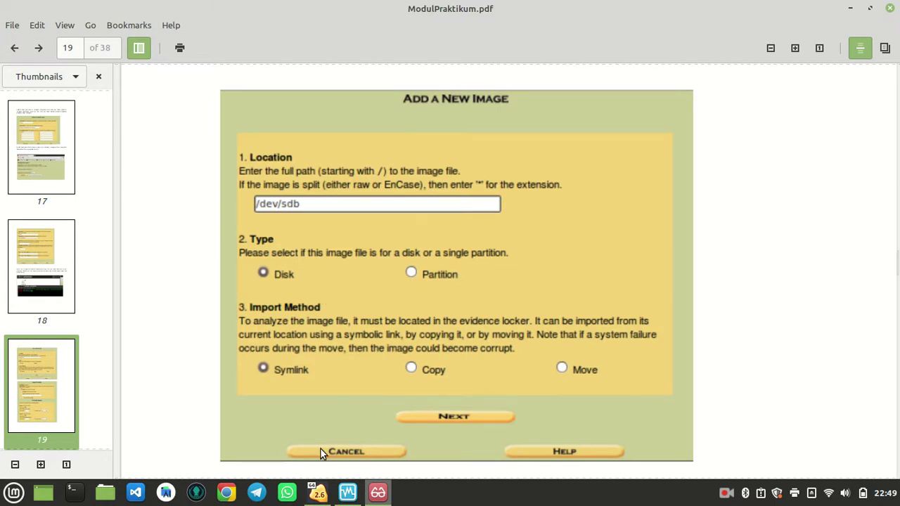
left_click(319, 496)
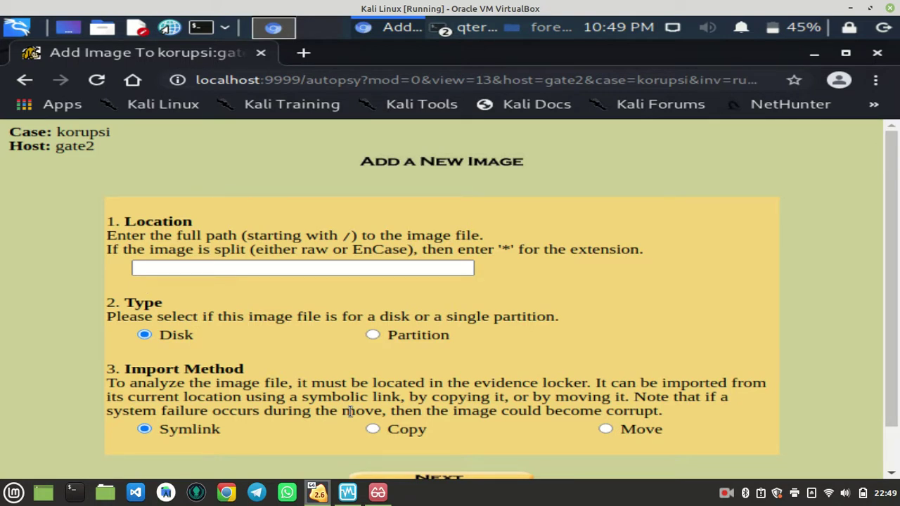
Recheck the forensic folder's full path and the image link's file name in the file manager.
key("alt+Tab")
key("alt+Tab")
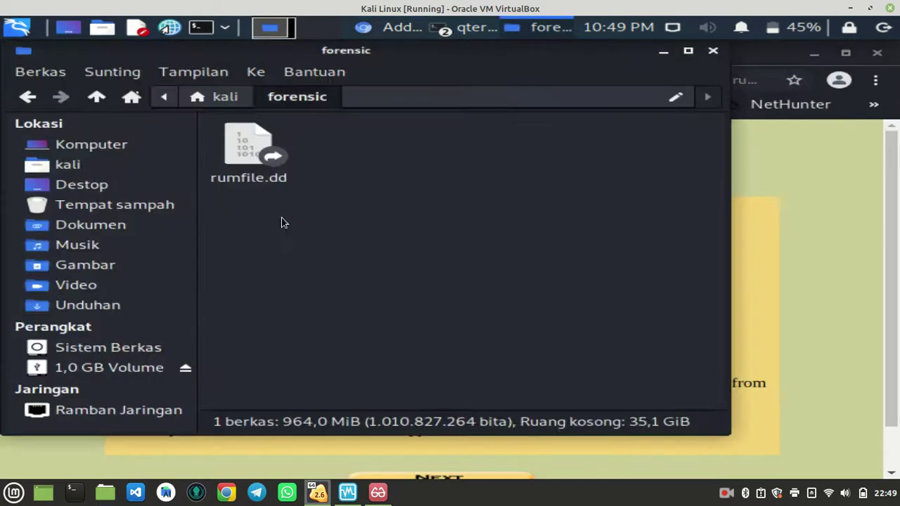
key("ctrl+l")
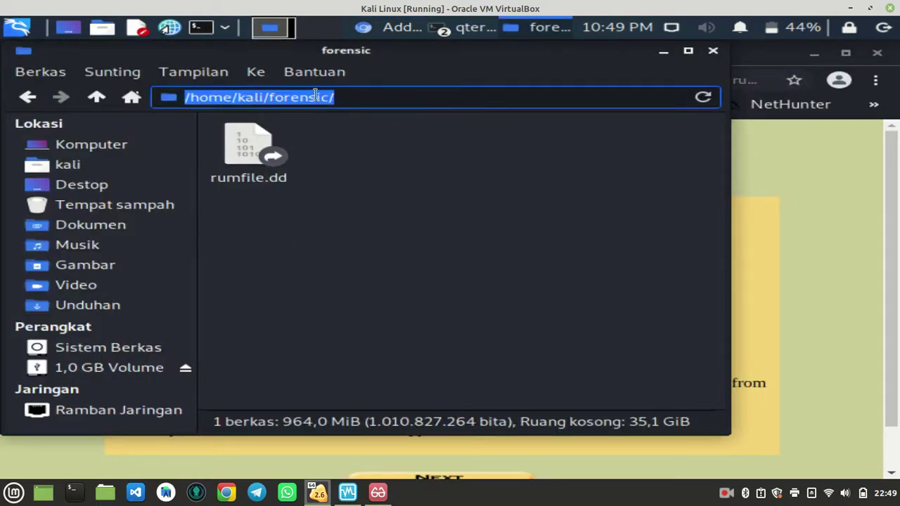
left_click(355, 161)
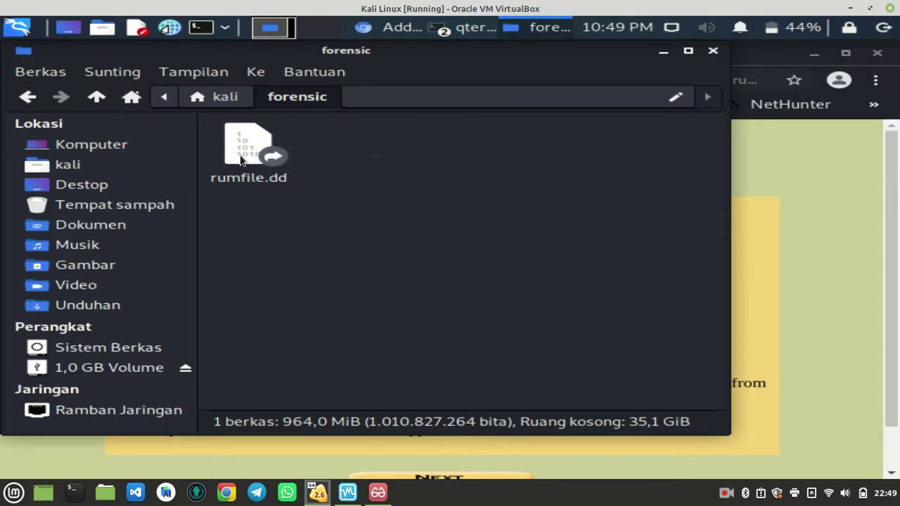
Enter /home/kali/forensic/rumfile.dd as the image location in Autopsy's Add a New Image form.
left_click(801, 189)
left_click(180, 268)
type("/home")
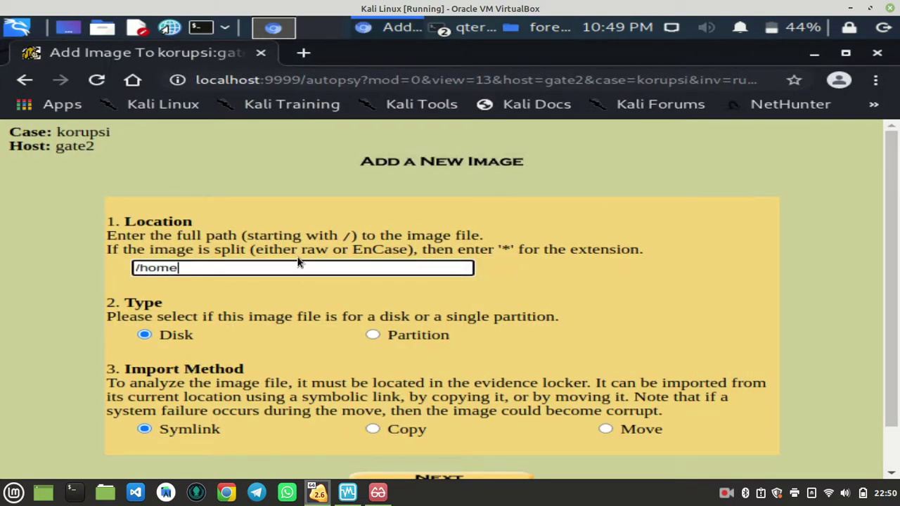
type("/kali/forensic/rumfile.dd")
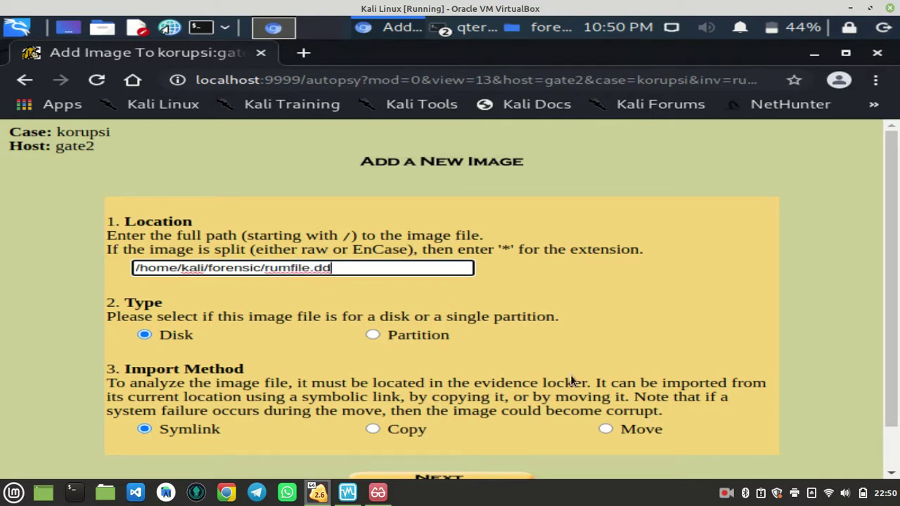
key("Left")
key("Left")
key("Left")
key("Left")
key("Left")
key("Left")
key("Left")
key("Left")
key("Left")
key("Right")
key("Right")
key("Right")
key("Right")
key("Right")
key("Right")
key("Right")
key("Right")
key("Right")
Set the image type to Partition, keep Symlink as the import method, and continue to the image file details.
left_click(373, 334)
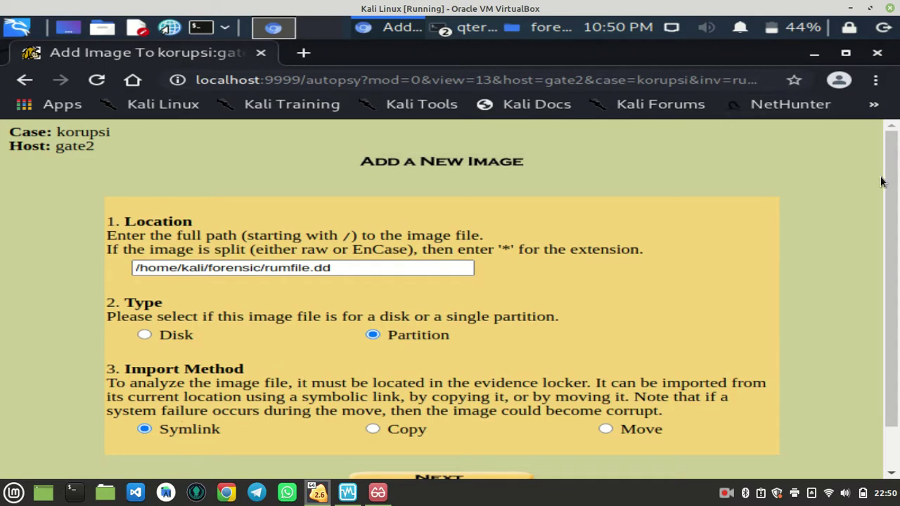
scroll(537, 349, "down", 2)
left_click(486, 429)
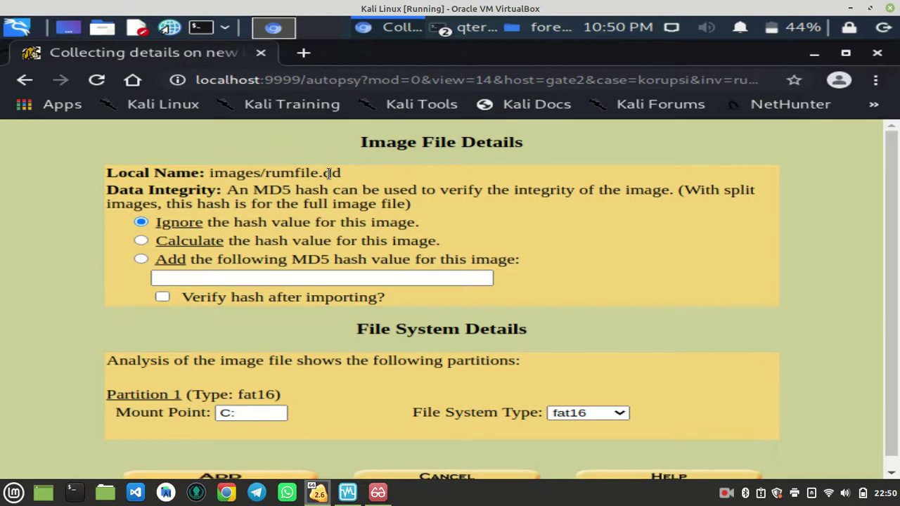
Check the Image File Details example on page 19 of ModulPraktikum.pdf and return to the Kali virtual machine.
left_click(377, 492)
scroll(481, 337, "down", 10)
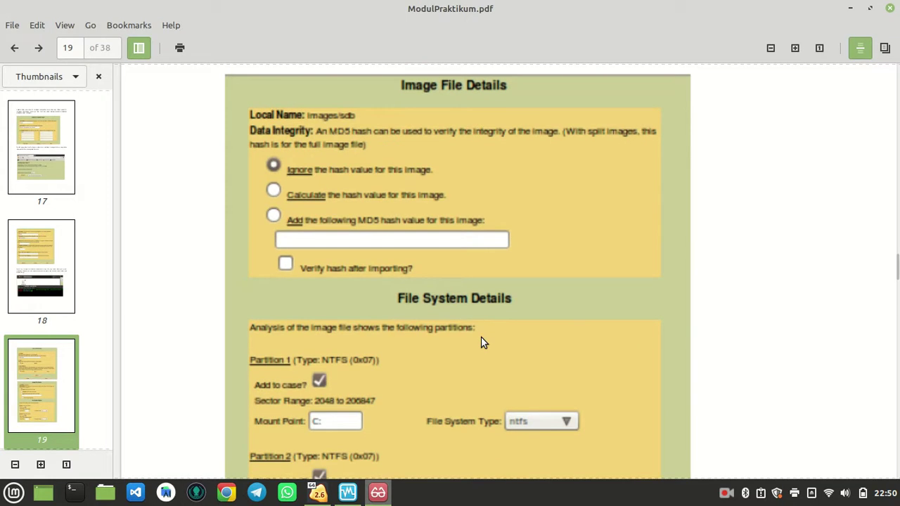
scroll(481, 337, "down", 3)
scroll(367, 129, "up", 2)
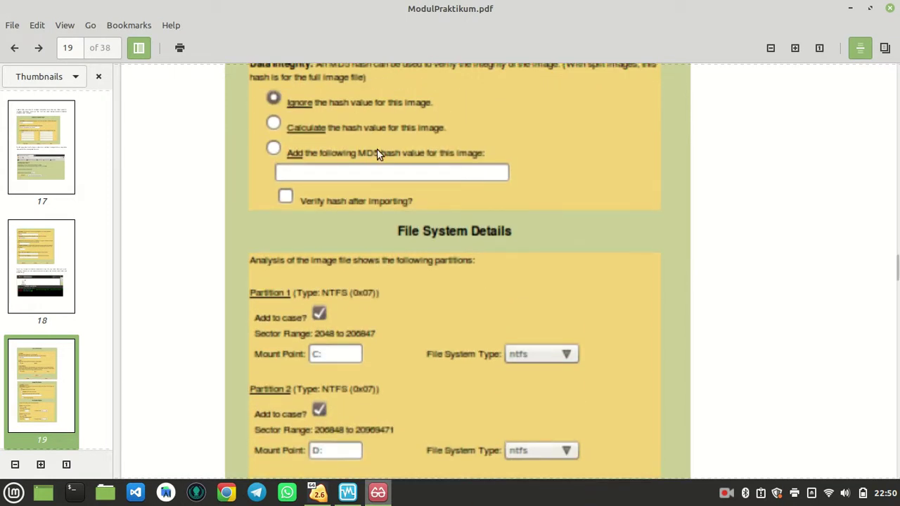
left_click(318, 492)
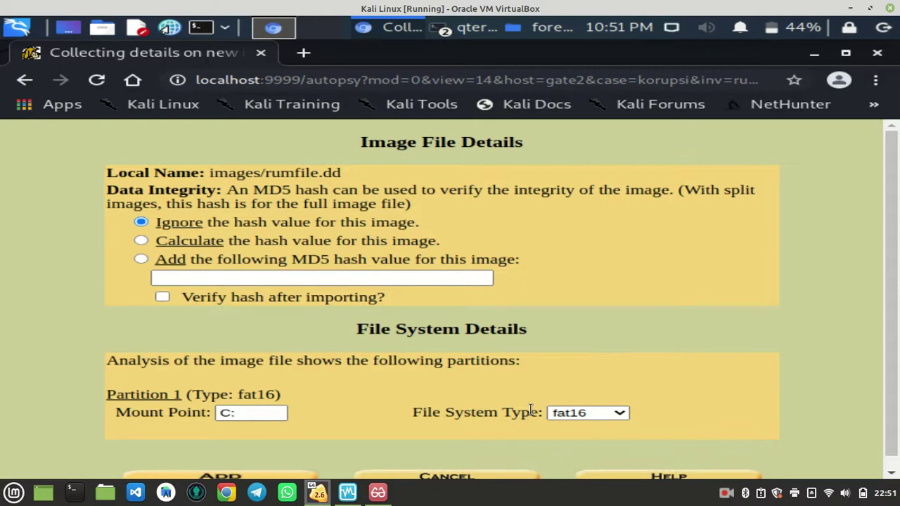
Add rumfile.dd to the host with the hash value ignored, mount point C: and file system type fat16.
scroll(891, 348, "down", 1)
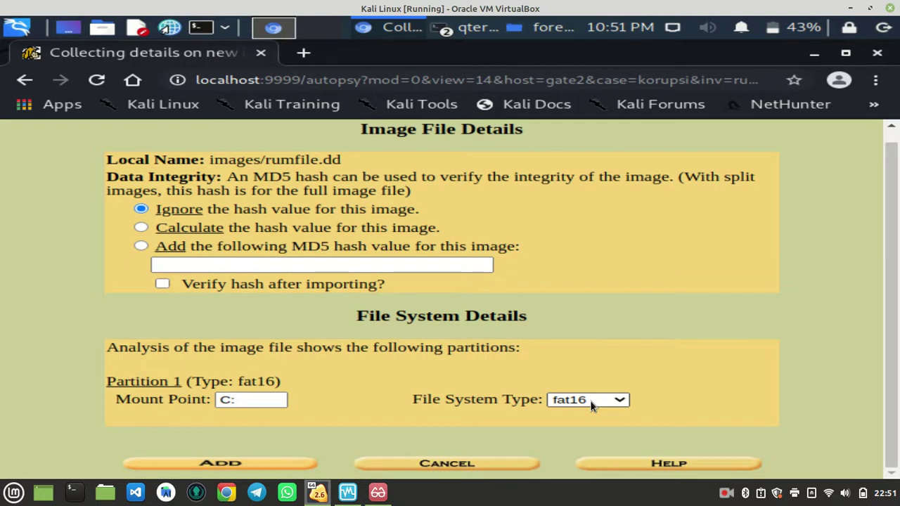
left_click(622, 400)
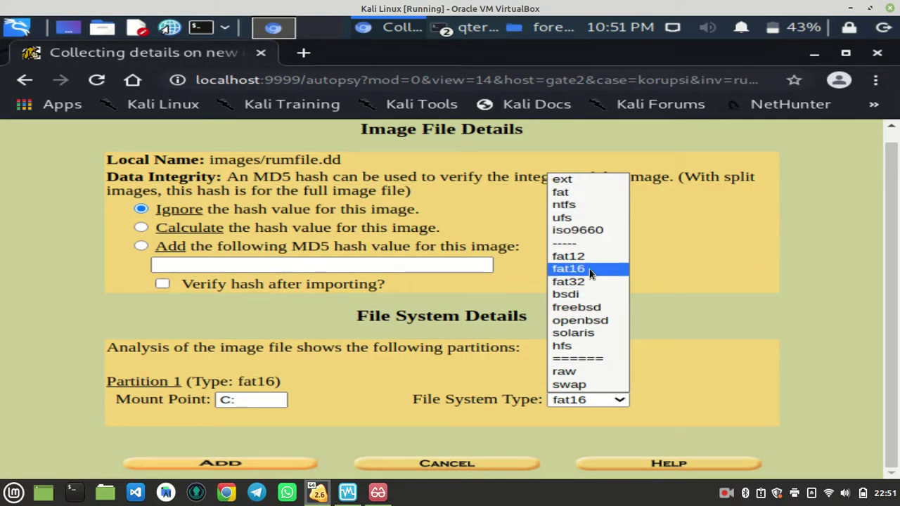
left_click(655, 323)
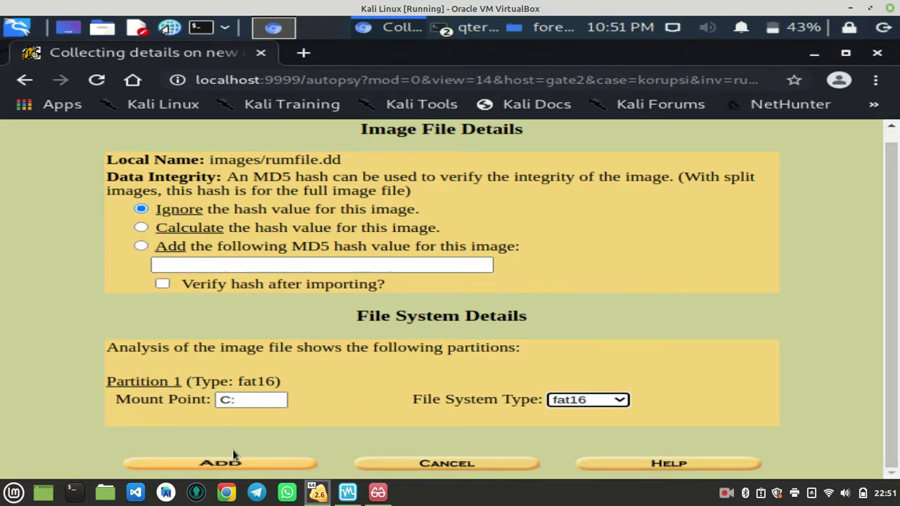
left_click(259, 465)
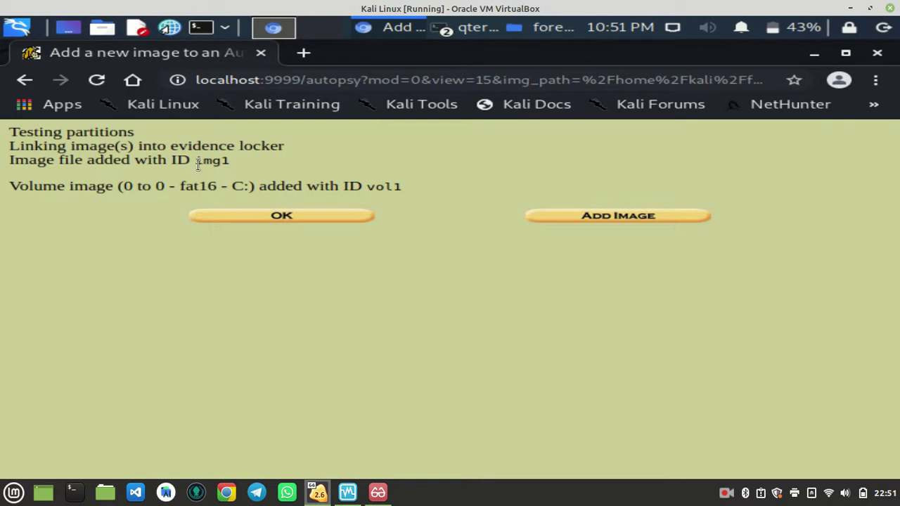
left_click(259, 215)
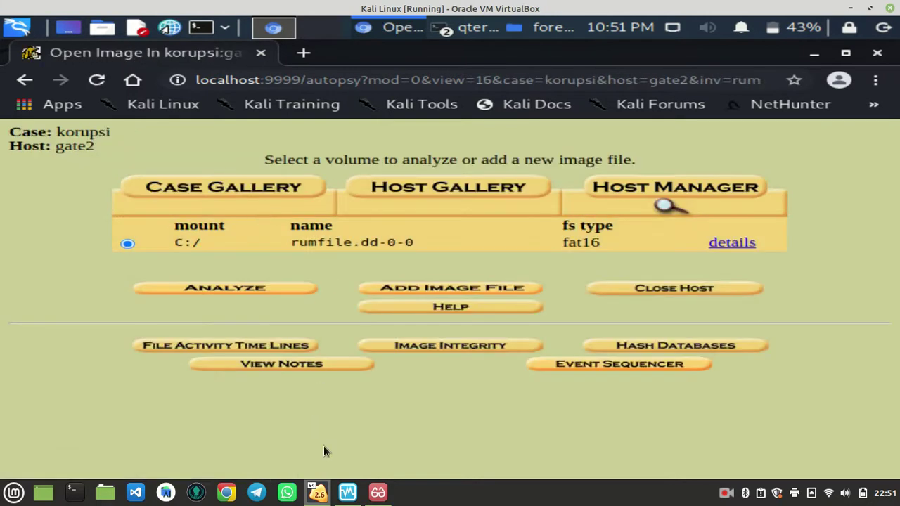
Review the Host Manager and File Analysis examples on page 20 of ModulPraktikum.pdf.
left_click(377, 492)
scroll(513, 365, "down", 3)
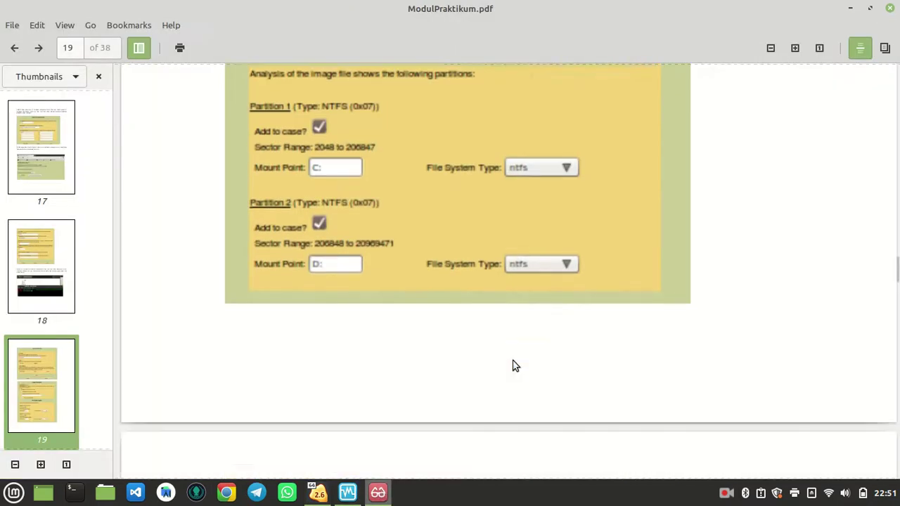
scroll(513, 366, "down", 8)
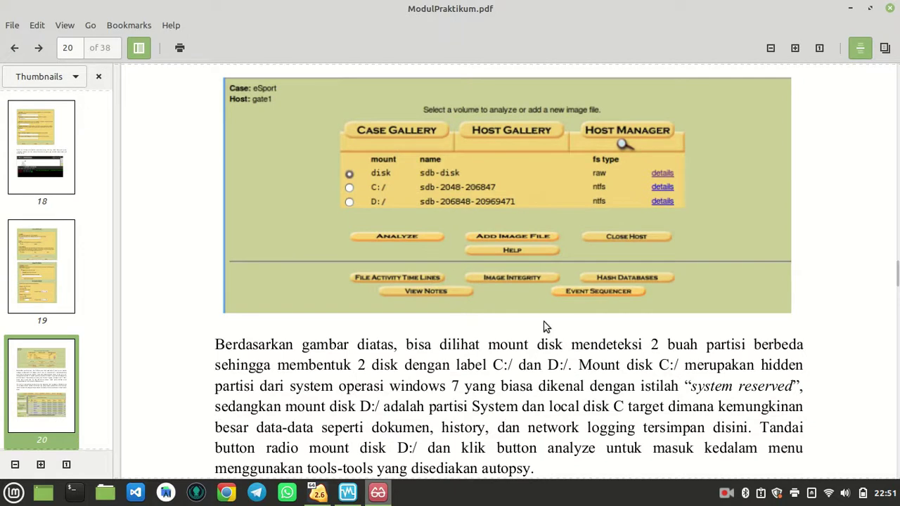
scroll(538, 313, "down", 10)
scroll(492, 281, "up", 1)
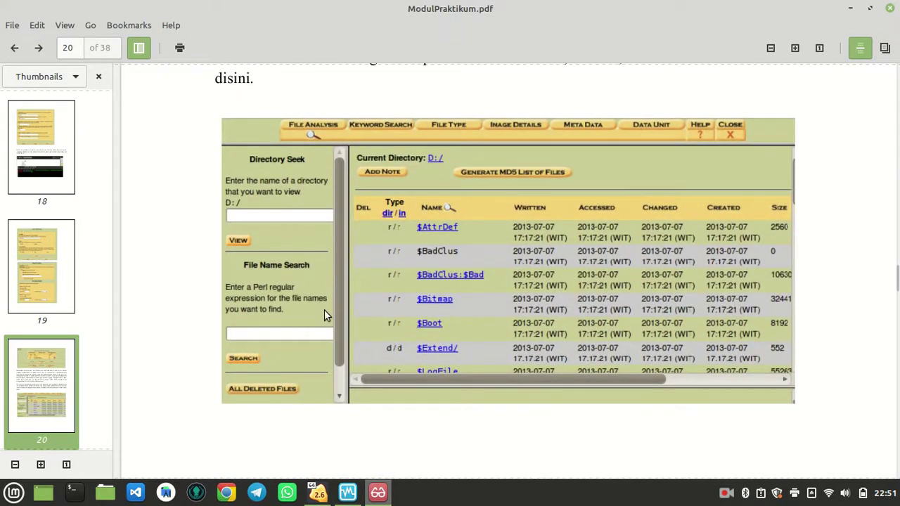
Return to the Kali virtual machine and analyze the rumfile.dd C:/ volume in File Analysis mode.
left_click(319, 494)
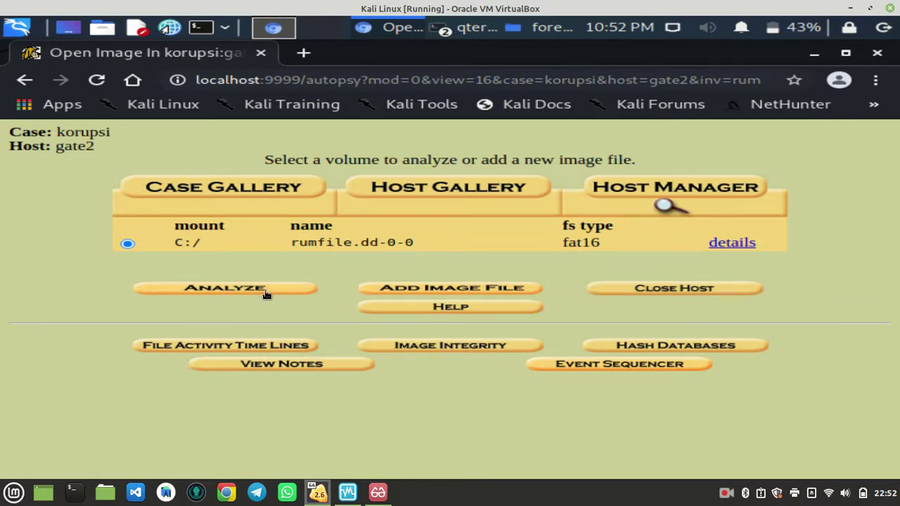
left_click(283, 290)
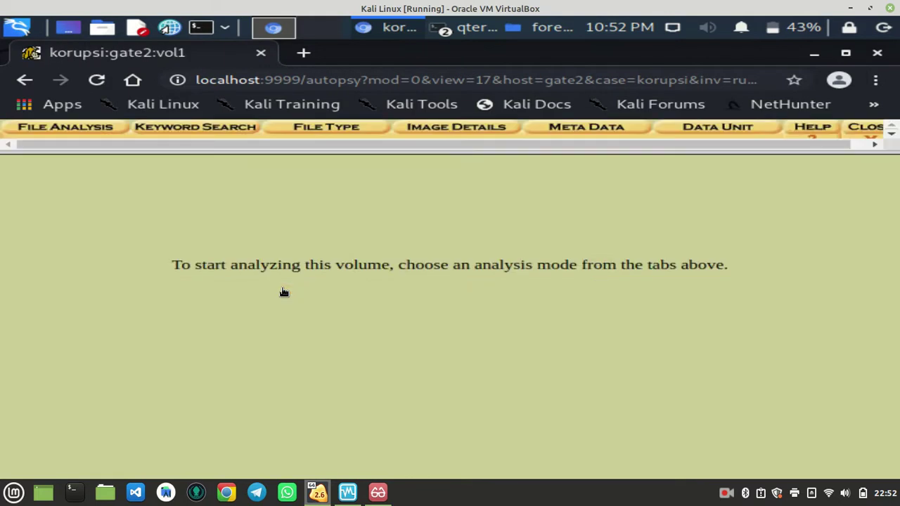
left_click(80, 129)
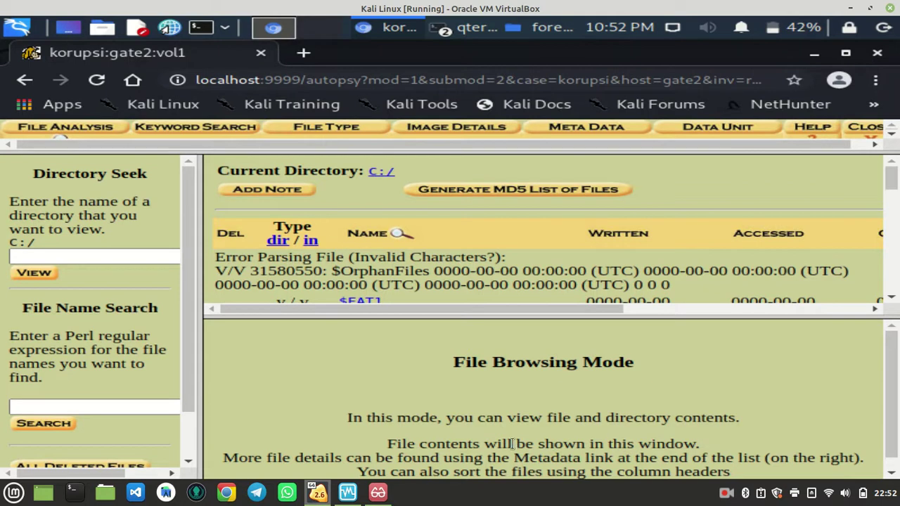
Read the module's directory seek, file name search and file content examples on pages 21 and 22, and return to the Kali virtual machine.
key("alt+Tab")
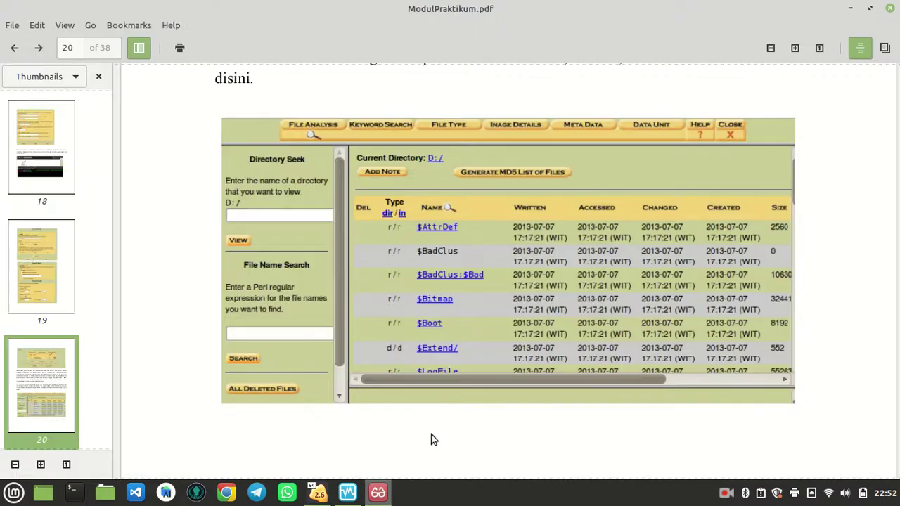
scroll(490, 365, "down", 10)
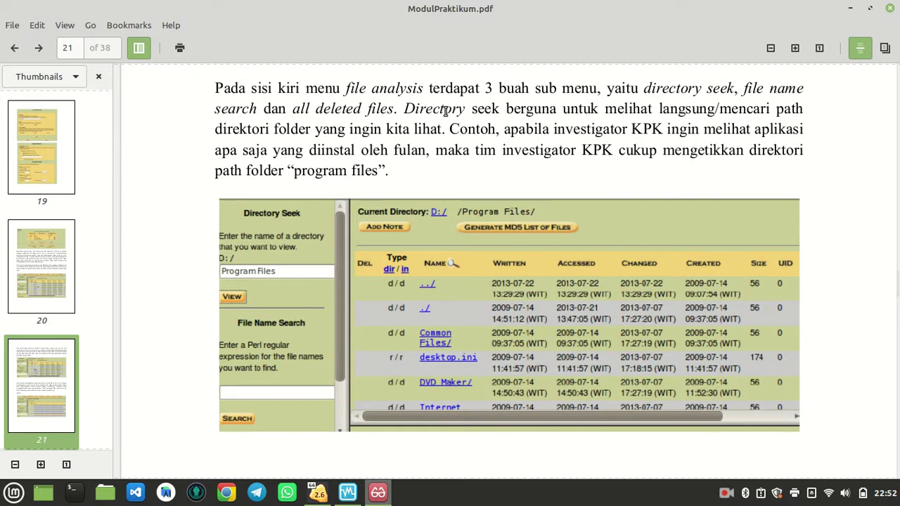
scroll(445, 111, "down", 3)
scroll(426, 253, "down", 3)
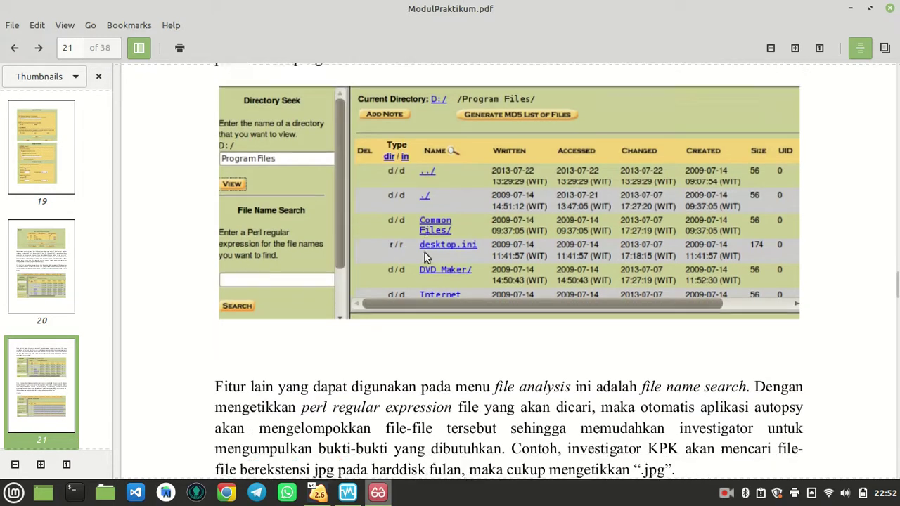
scroll(426, 253, "up", 6)
scroll(371, 318, "down", 6)
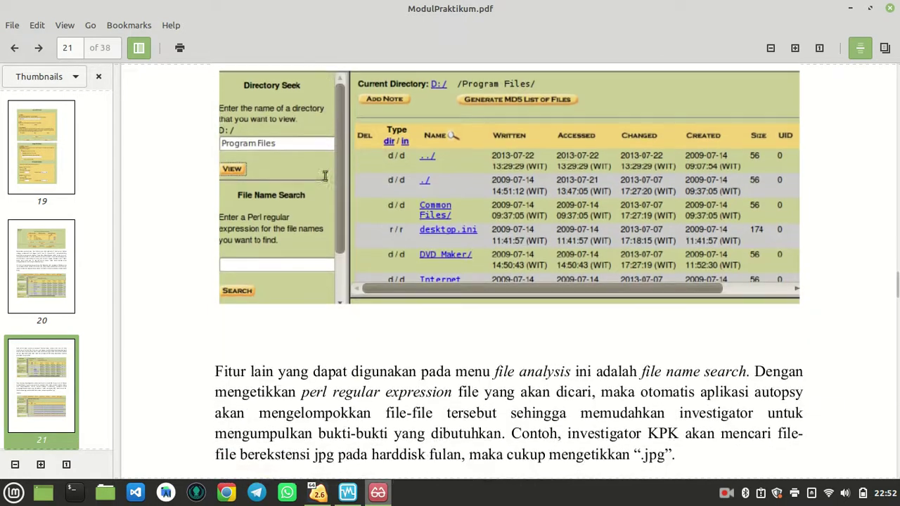
scroll(371, 317, "down", 7)
scroll(371, 317, "down", 20)
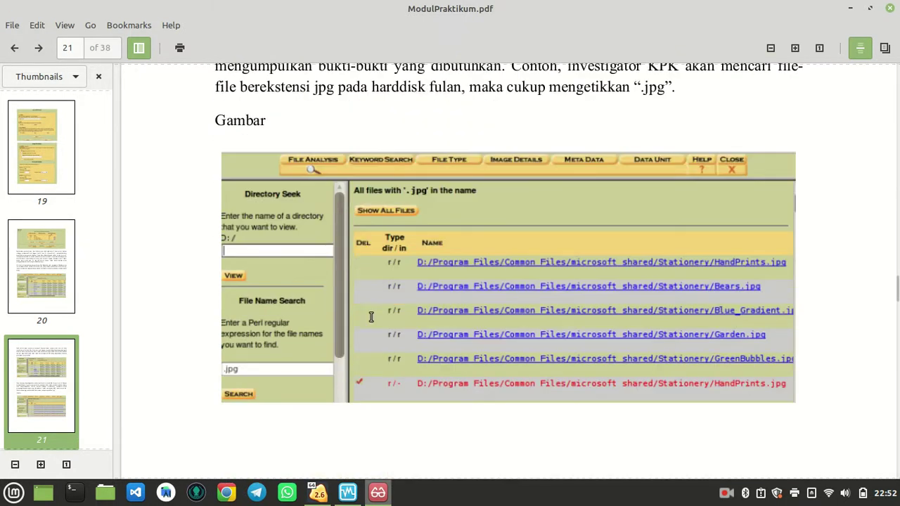
scroll(366, 288, "down", 17)
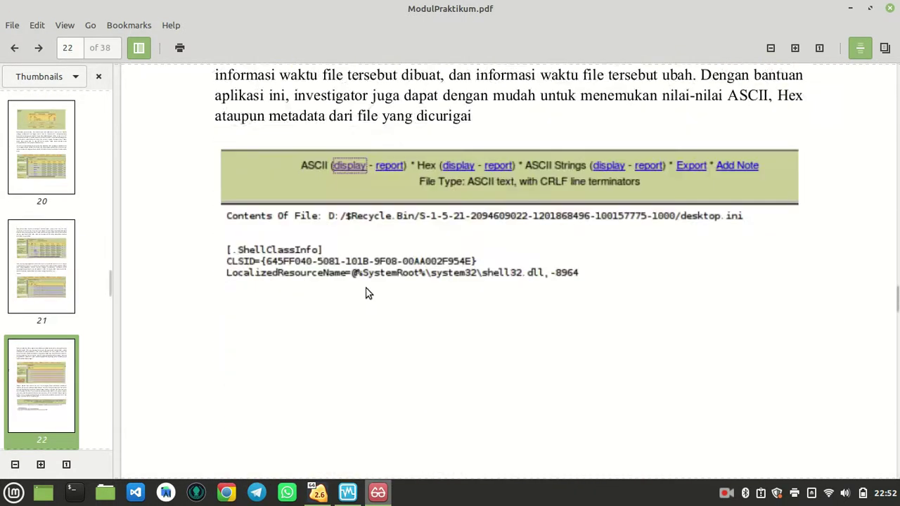
left_click(328, 496)
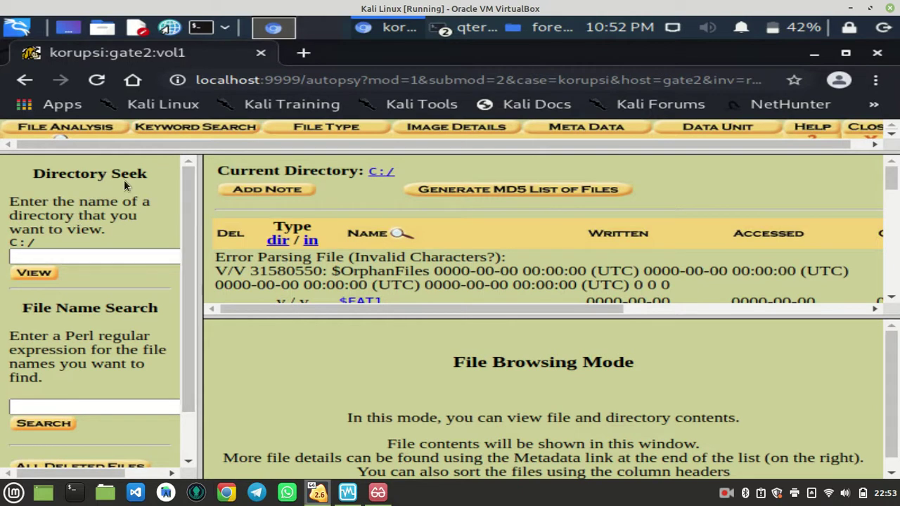
Try to view the directory "gambar" on C:/ with Directory Seek, and clear the directory name.
left_click(121, 251)
left_click(117, 254)
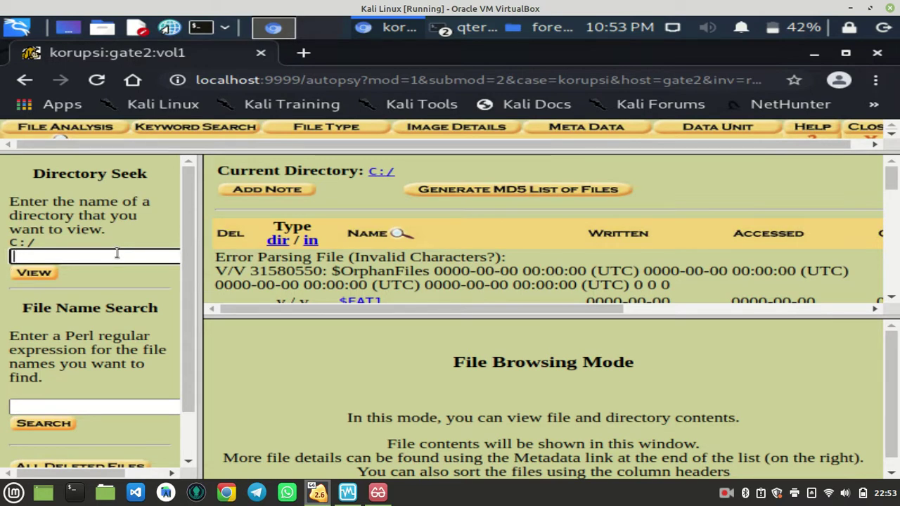
type("gambar")
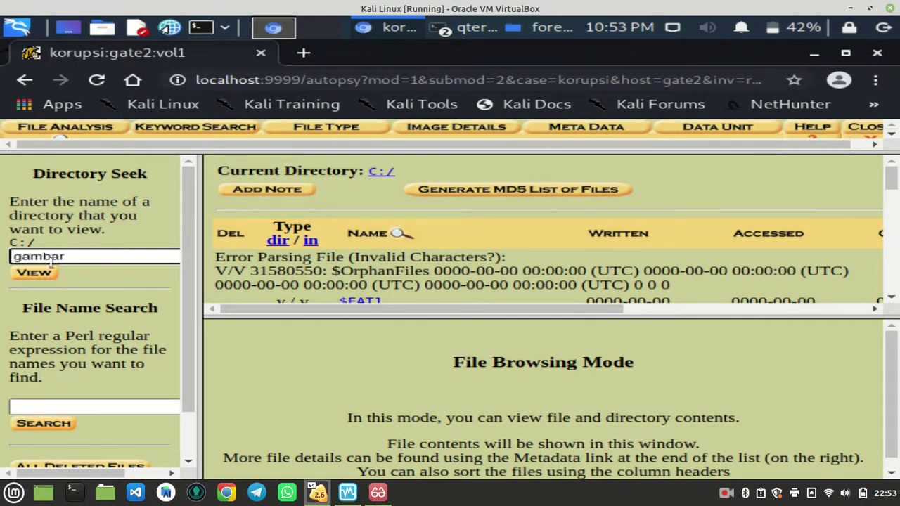
left_click(37, 277)
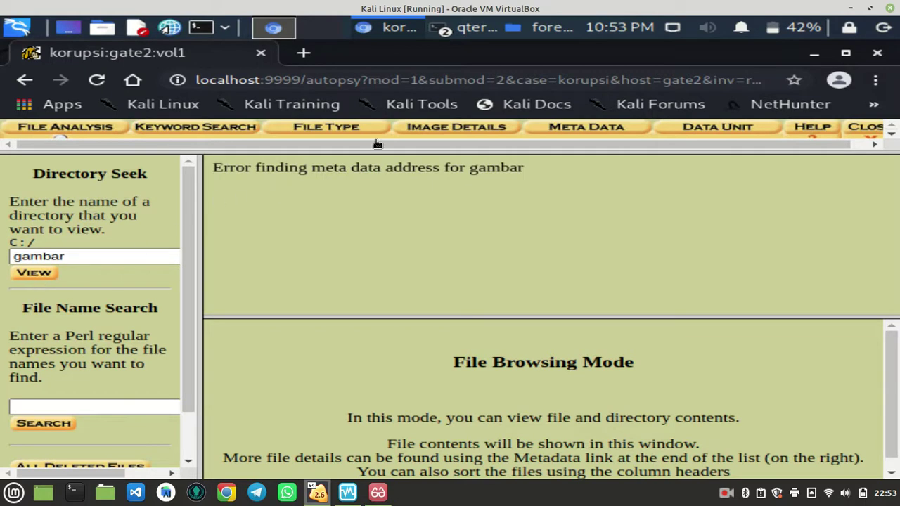
left_click(71, 257)
left_click_drag(66, 257, 5, 266)
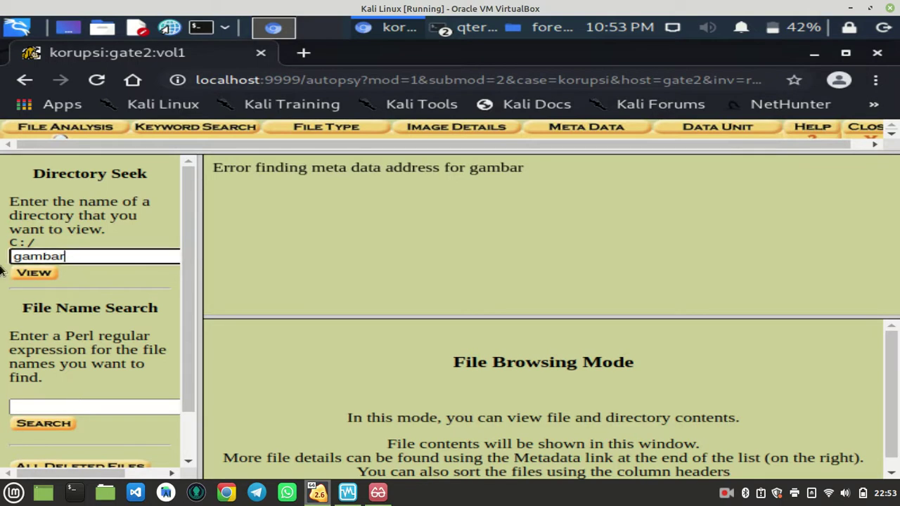
key("BackSpace")
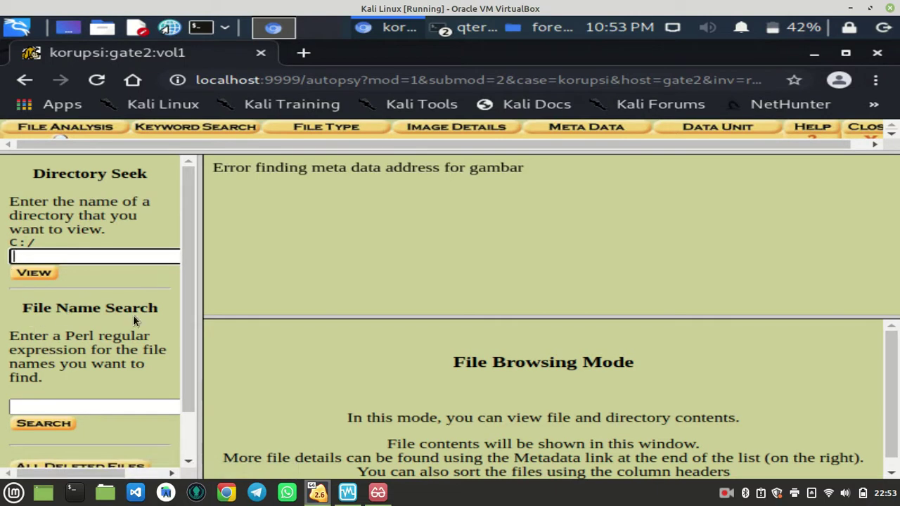
Search the volume's file names for "walet" and examine the listed files' names and timestamps.
left_click(120, 405)
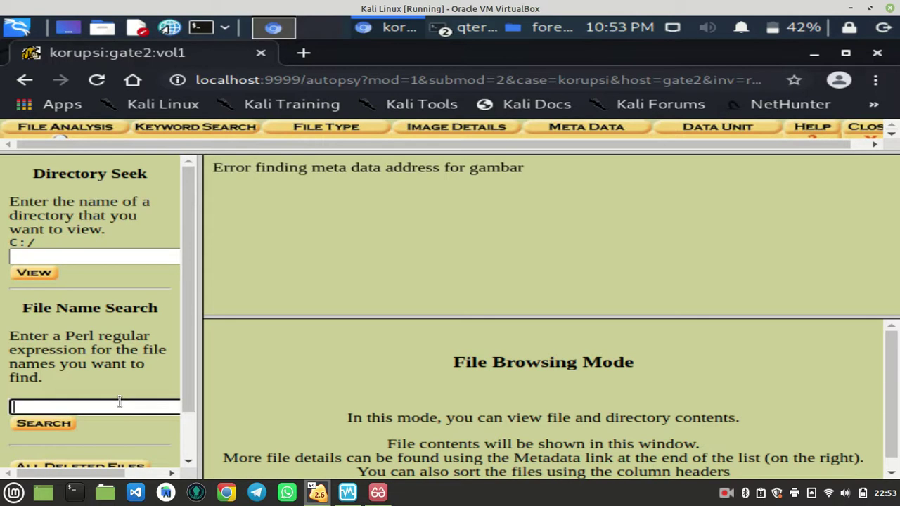
type("walet")
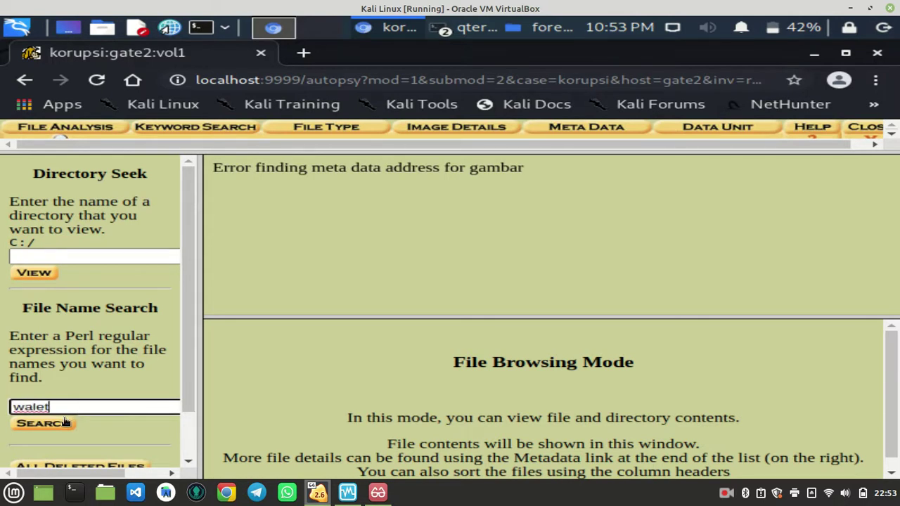
left_click(68, 421)
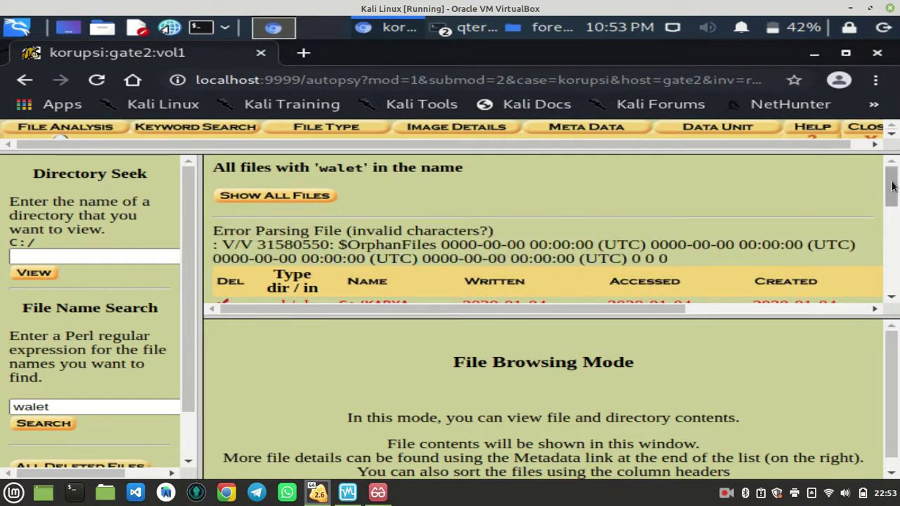
scroll(892, 200, "down", 2)
scroll(893, 200, "down", 2)
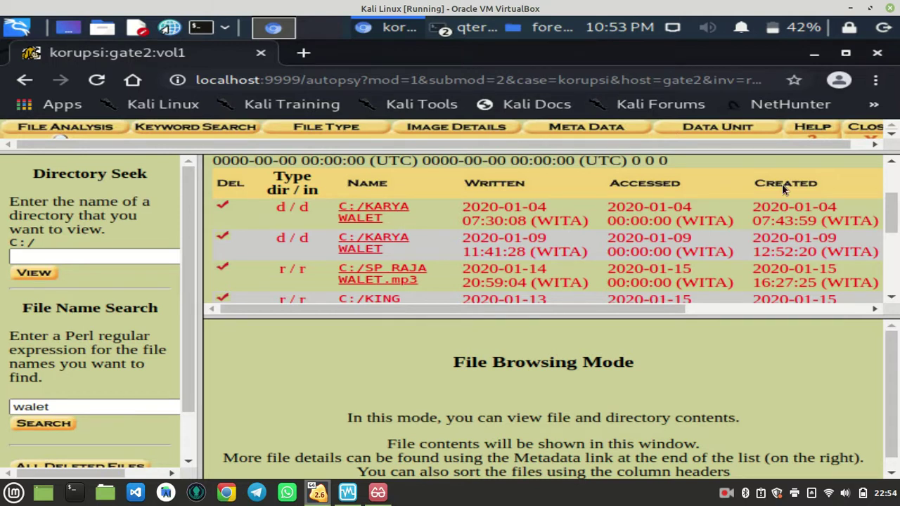
left_click_drag(891, 212, 892, 120)
Clear the file name search expression, list all deleted files on the volume and examine their names, timestamps and sizes.
left_click_drag(143, 408, 1, 406)
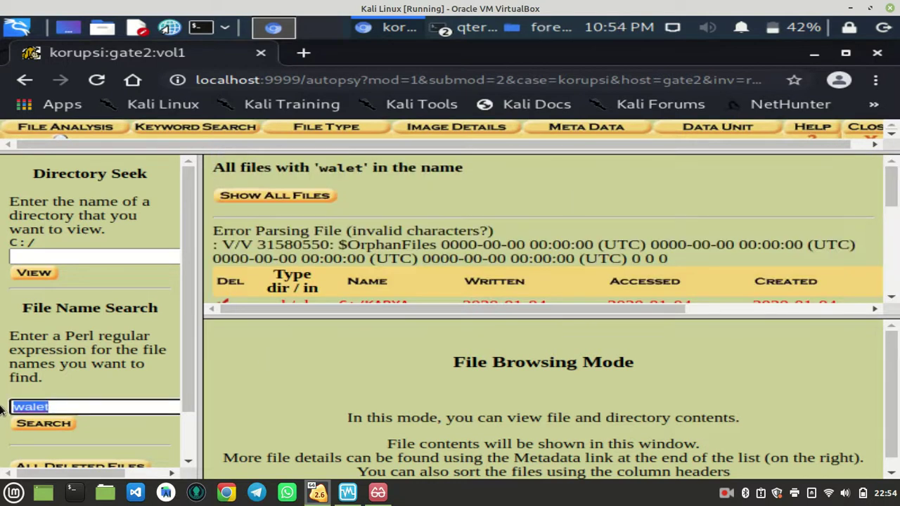
key("BackSpace")
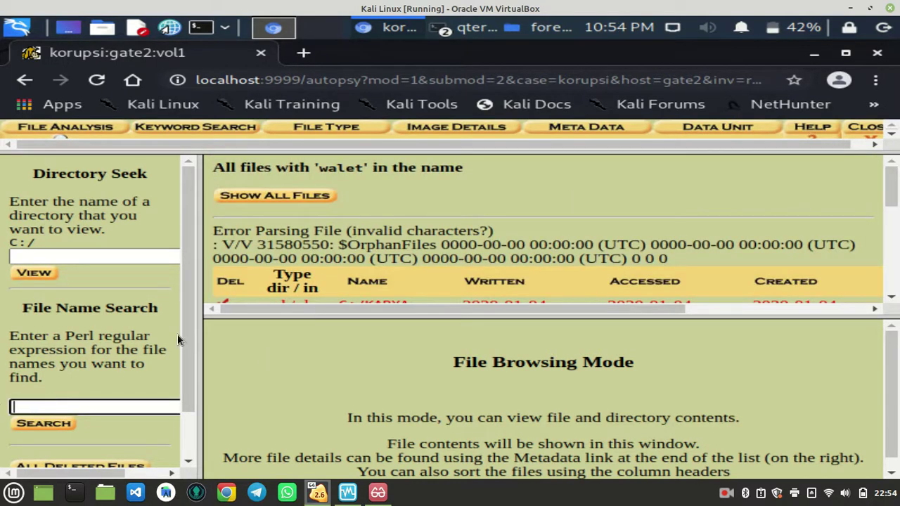
left_click_drag(191, 322, 186, 417)
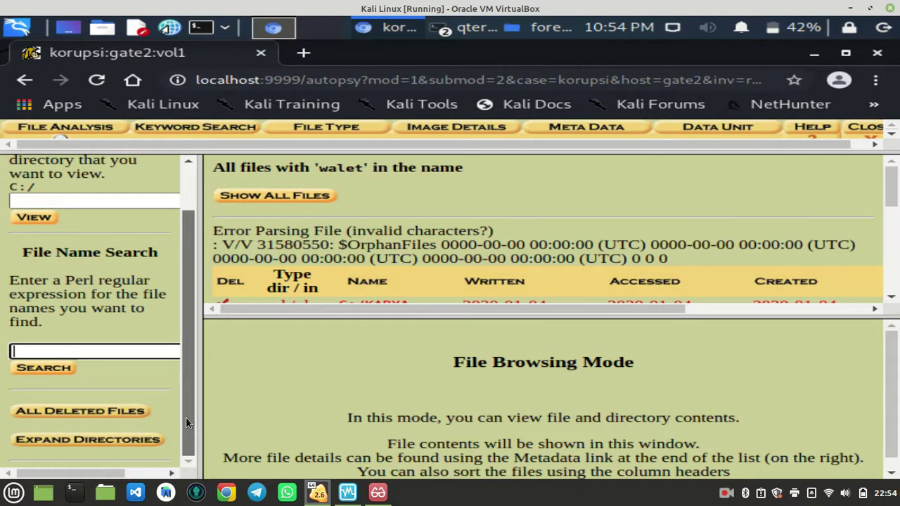
left_click(116, 409)
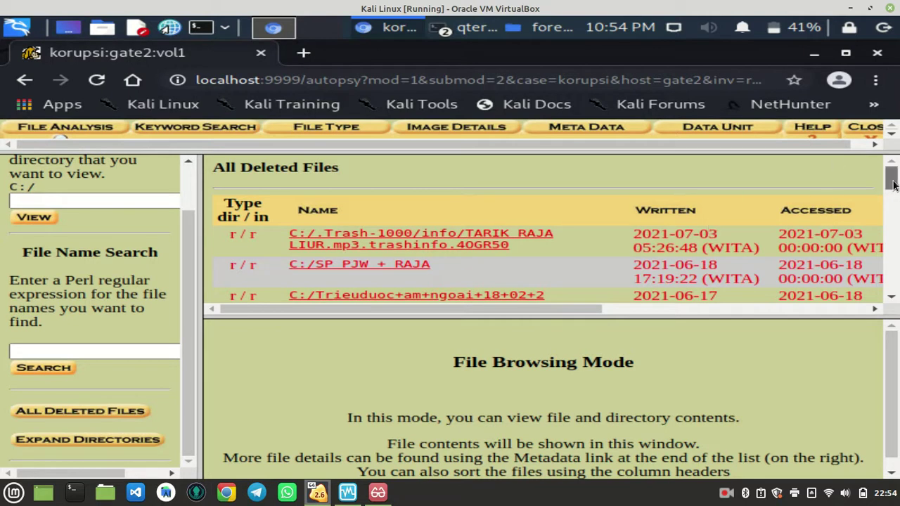
left_click_drag(893, 185, 890, 305)
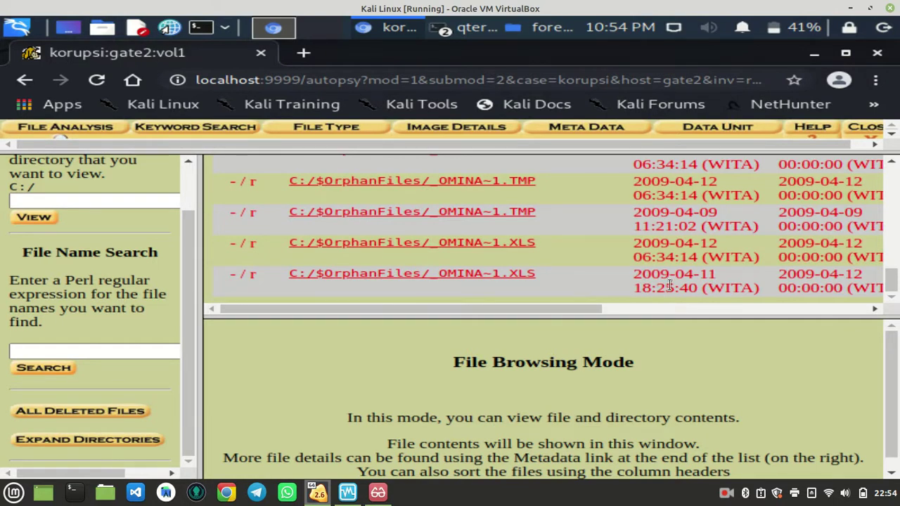
left_click_drag(547, 315, 712, 304)
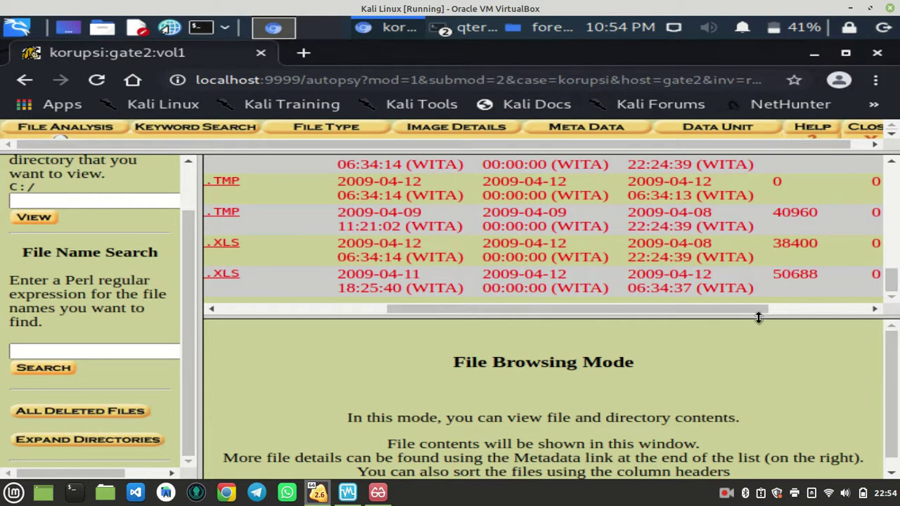
left_click_drag(753, 308, 593, 316)
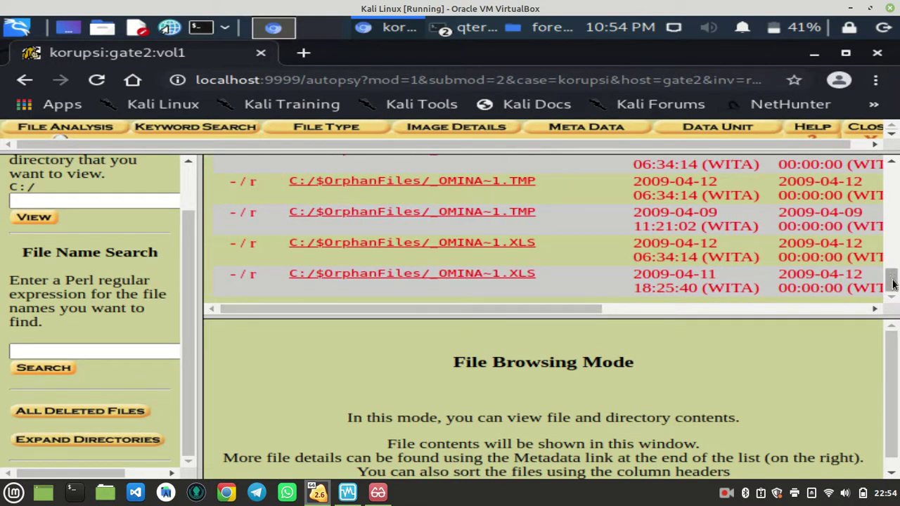
left_click_drag(893, 280, 891, 281)
Search the volume's file names for ".jpg" and look through the results to the end of the list.
left_click(111, 352)
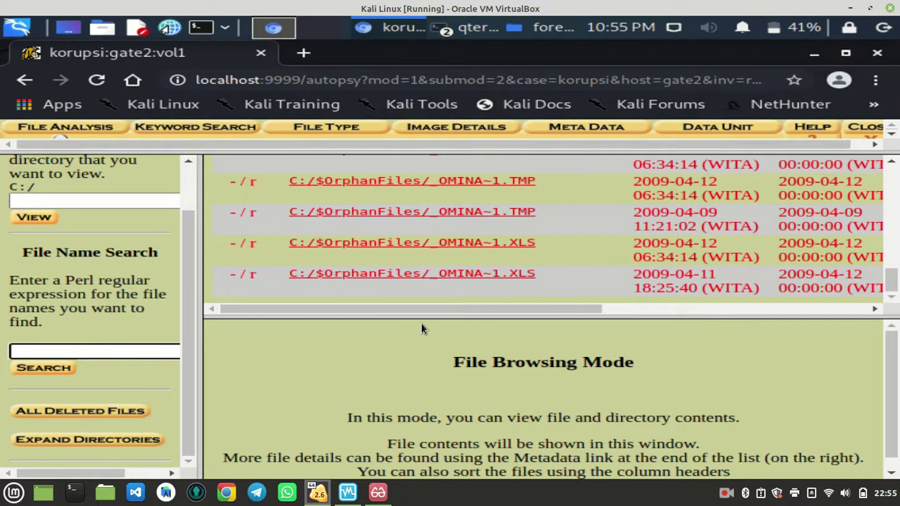
type(".jpg")
left_click(47, 369)
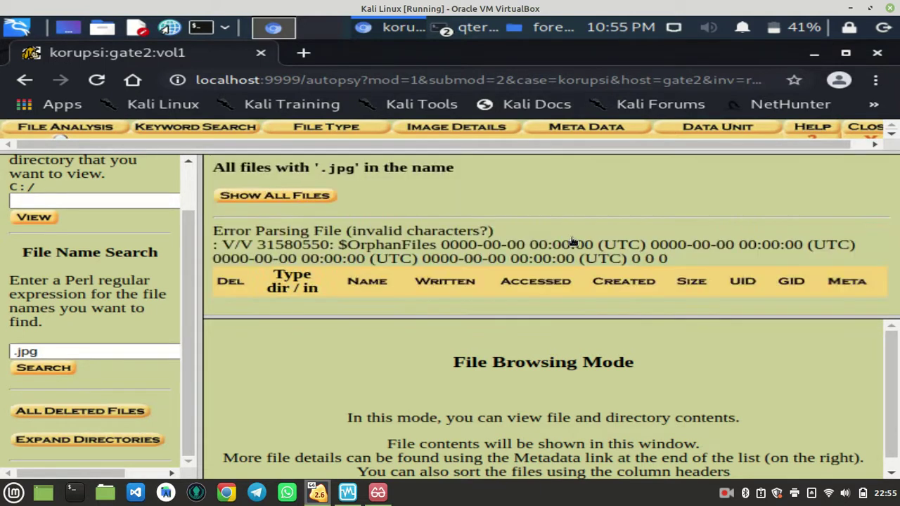
left_click_drag(893, 182, 897, 318)
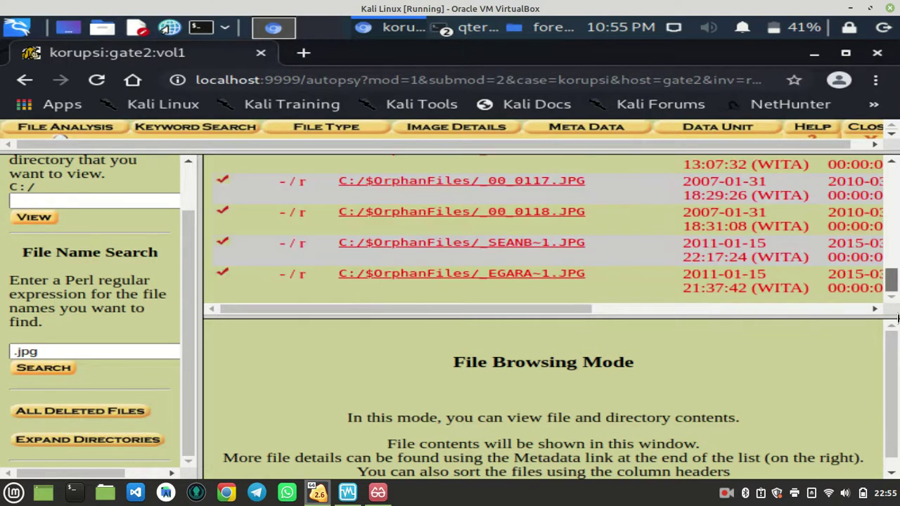
Open the deleted image C:/$OrphanFiles/_EGARA~1.JPG from the results and examine its thumbnail.
left_click(449, 276)
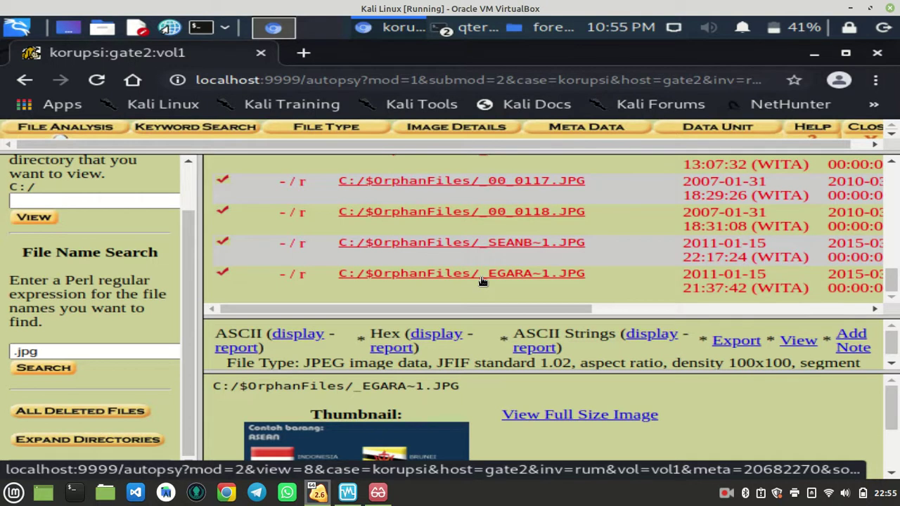
left_click_drag(891, 415, 899, 461)
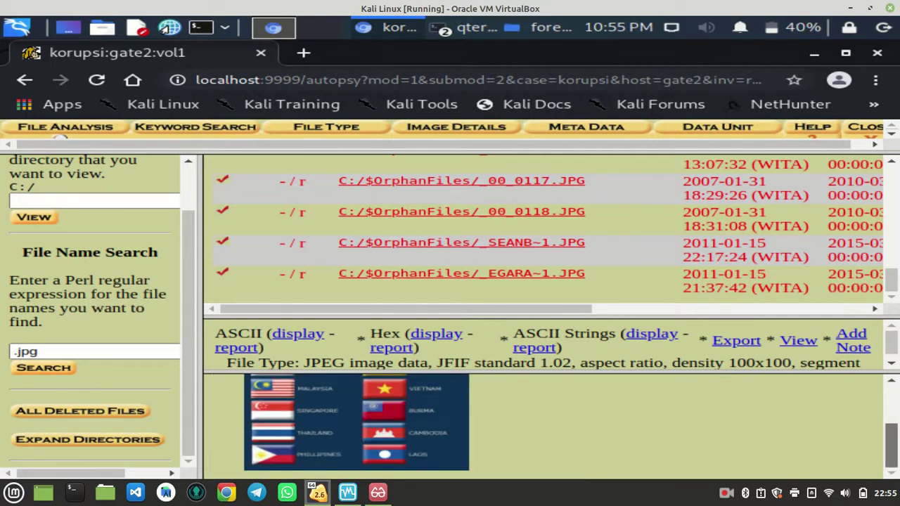
left_click_drag(896, 494, 895, 441)
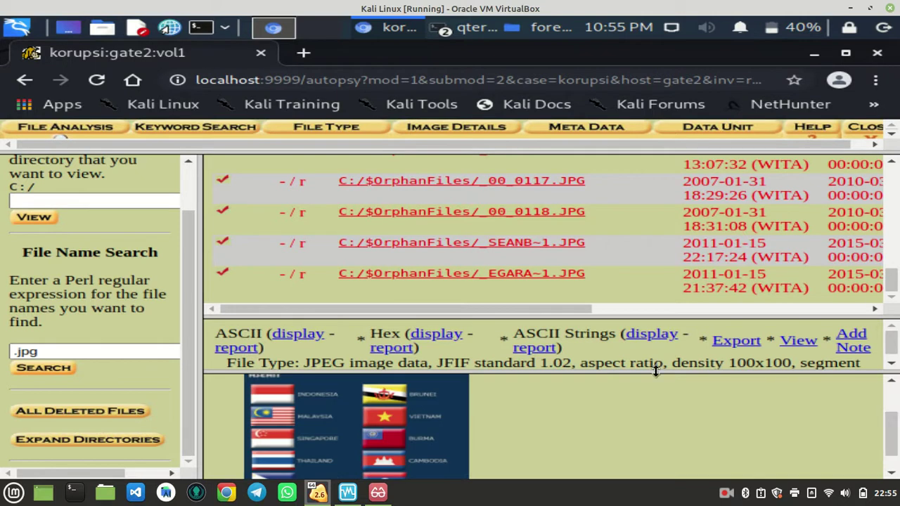
Read ModulPraktikum.pdf from the deleted files section on page 22 to the Praktikum 3 tasks on page 25, and return to the Kali virtual machine.
left_click(377, 492)
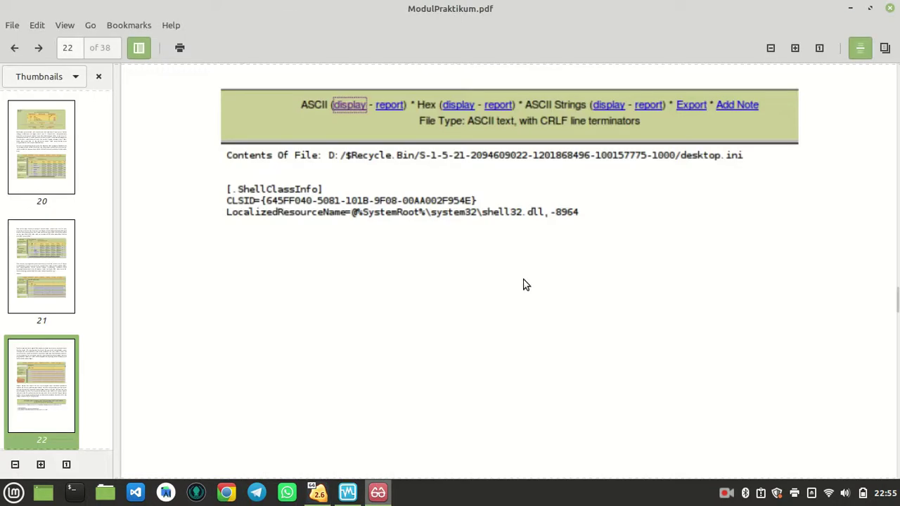
scroll(526, 284, "up", 3)
scroll(523, 285, "up", 5)
scroll(522, 278, "down", 3)
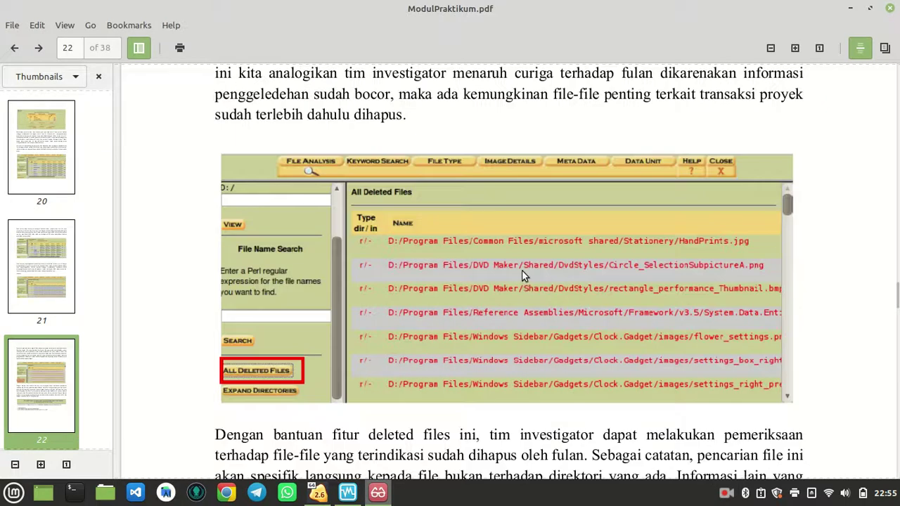
scroll(523, 275, "down", 3)
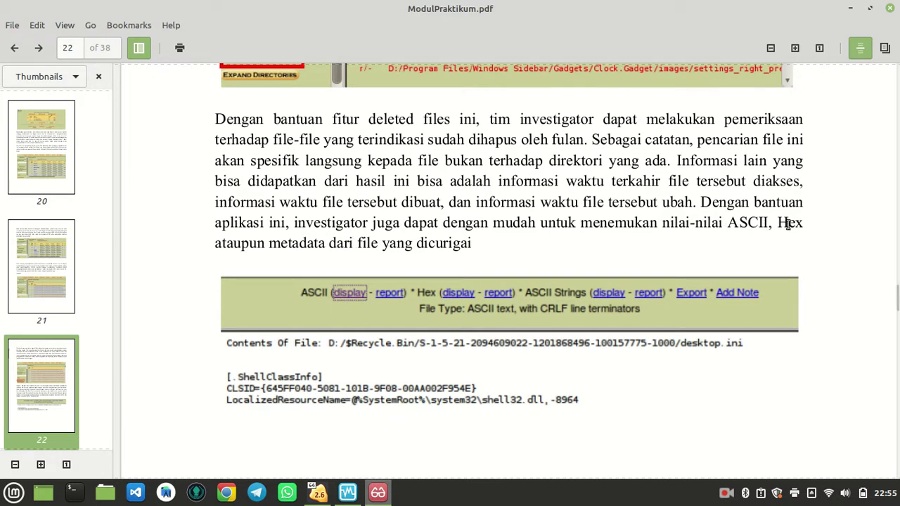
scroll(448, 243, "down", 5)
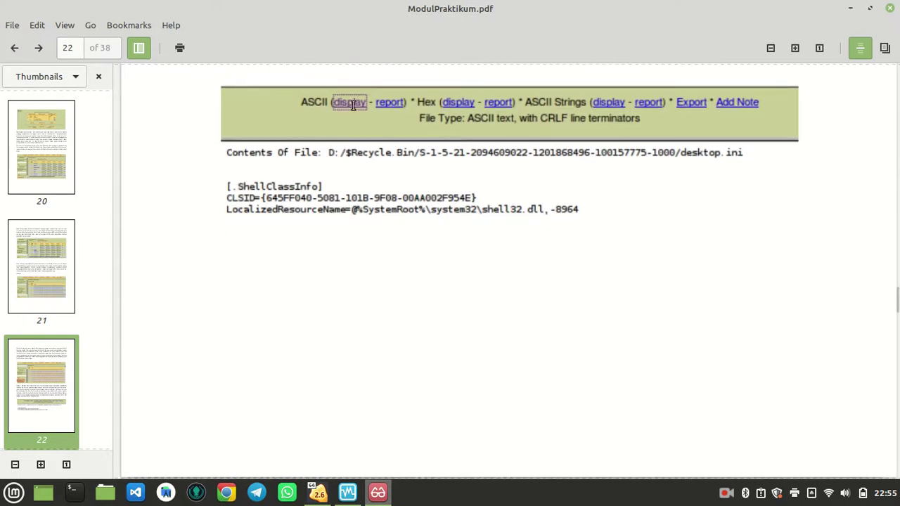
scroll(386, 119, "down", 5)
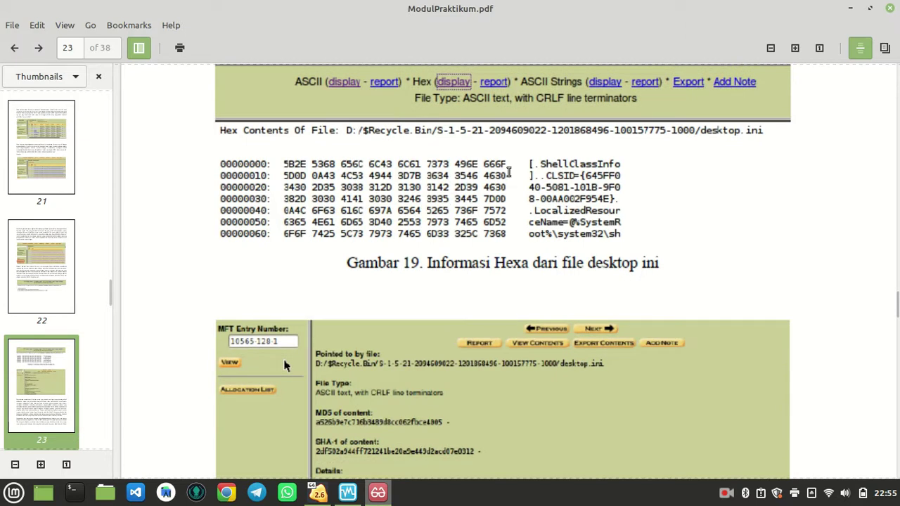
scroll(503, 228, "down", 7)
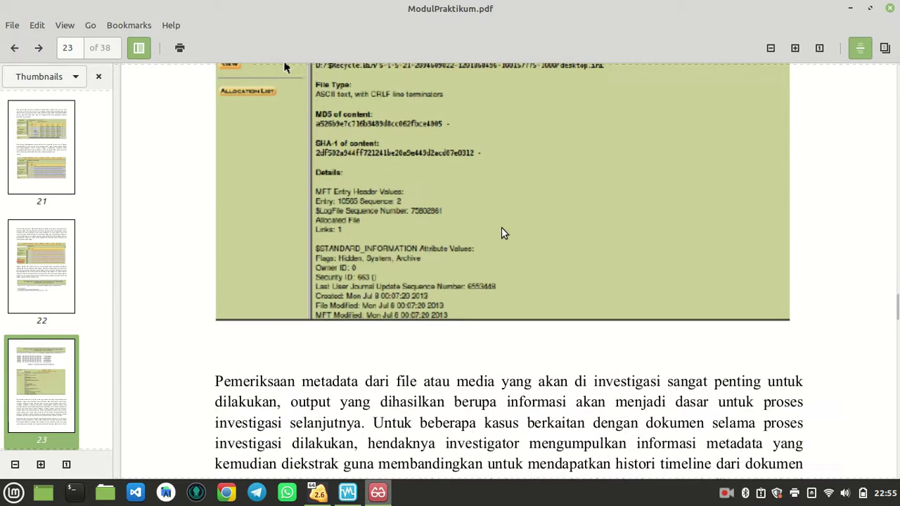
scroll(502, 229, "up", 3)
scroll(503, 228, "up", 3)
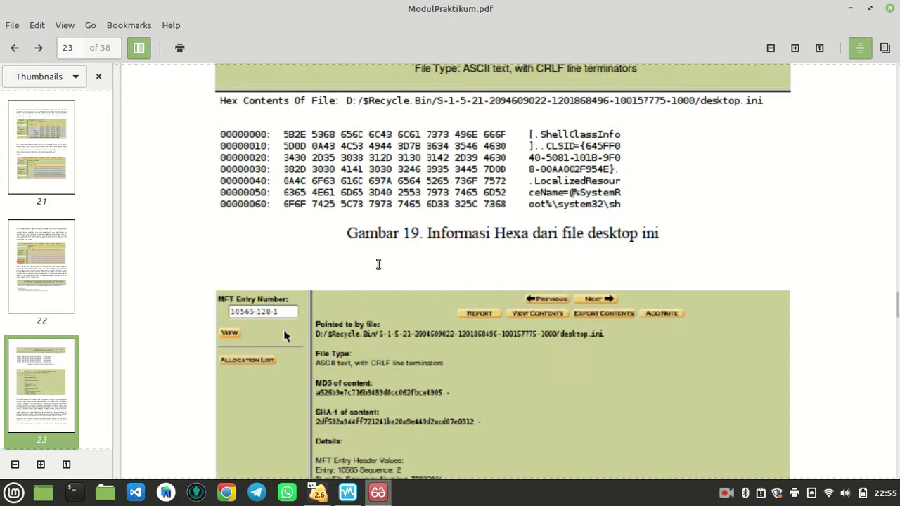
scroll(406, 203, "down", 12)
scroll(406, 207, "down", 14)
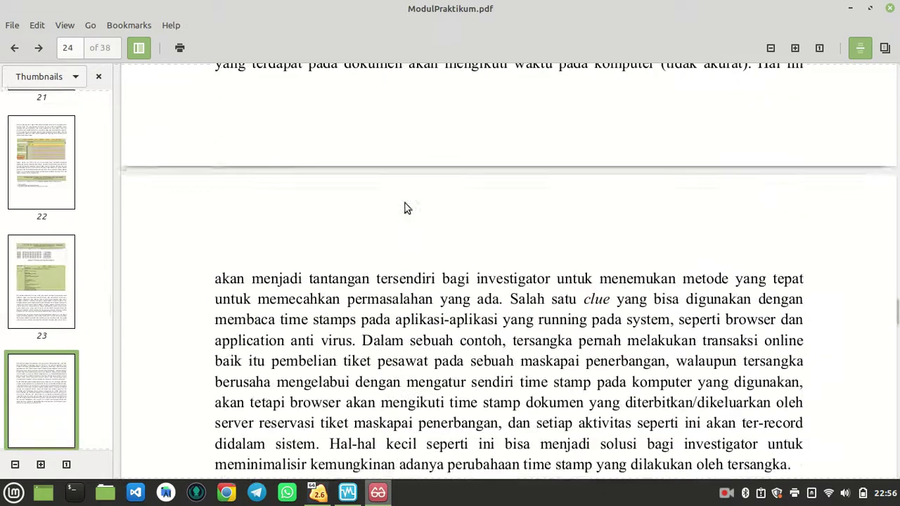
scroll(406, 208, "down", 15)
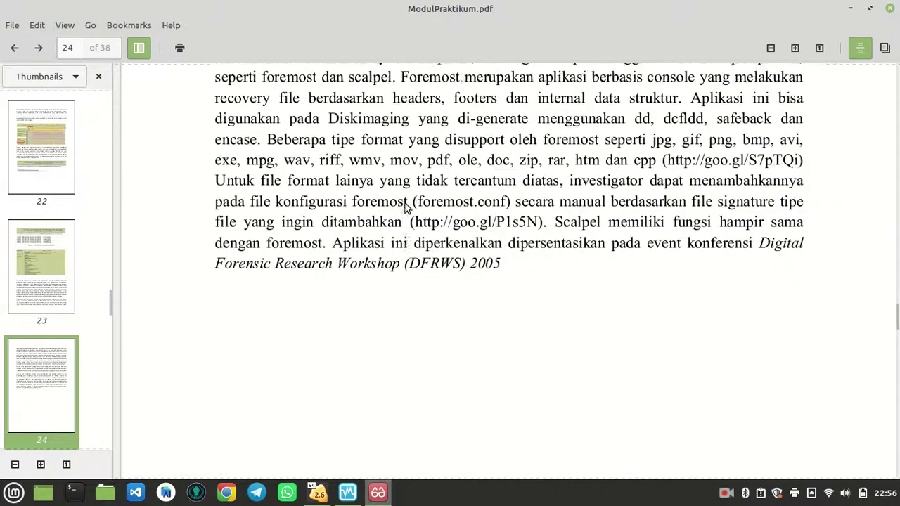
scroll(405, 205, "down", 1)
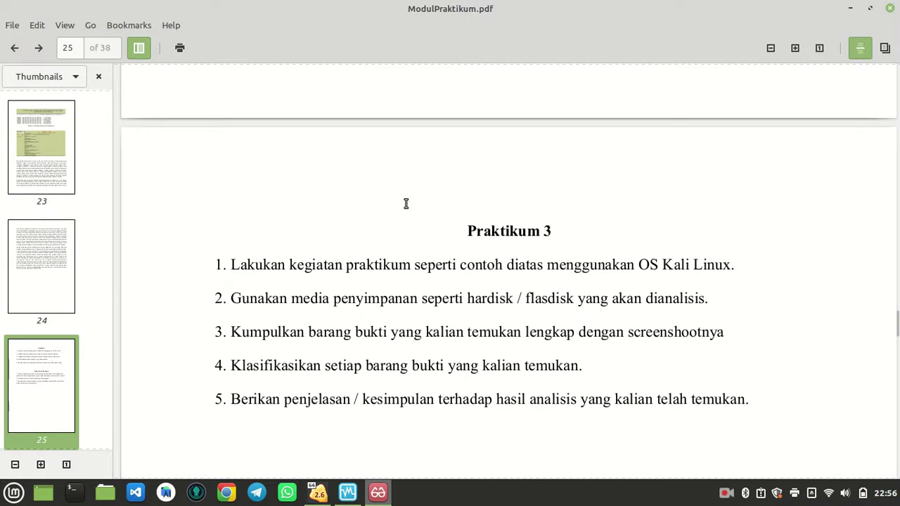
left_click(319, 494)
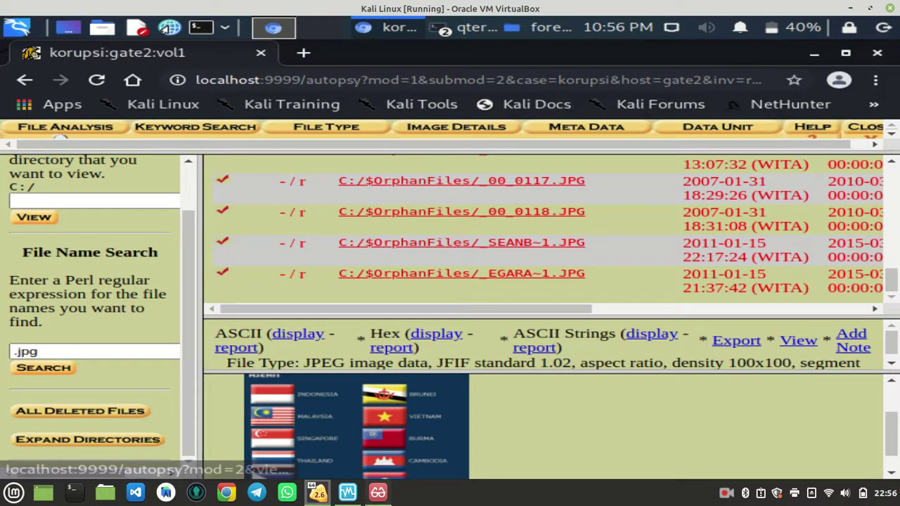
left_click(377, 492)
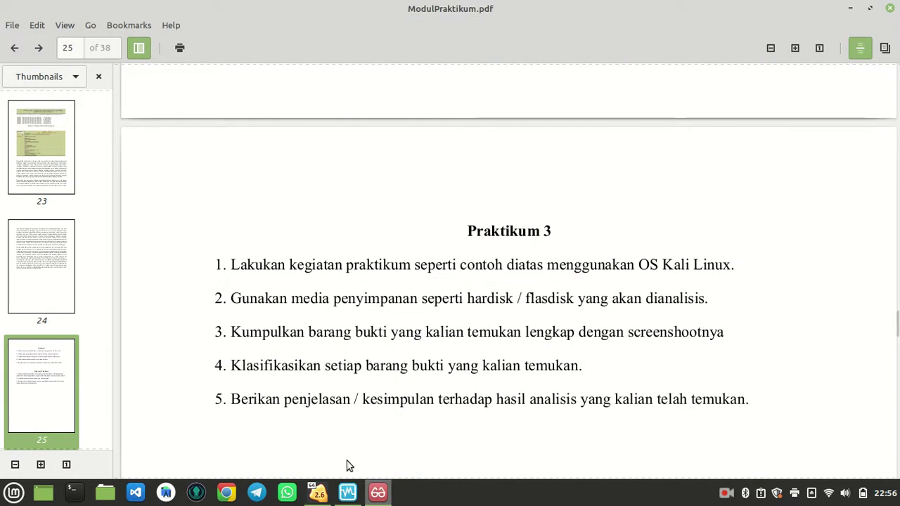
left_click(316, 494)
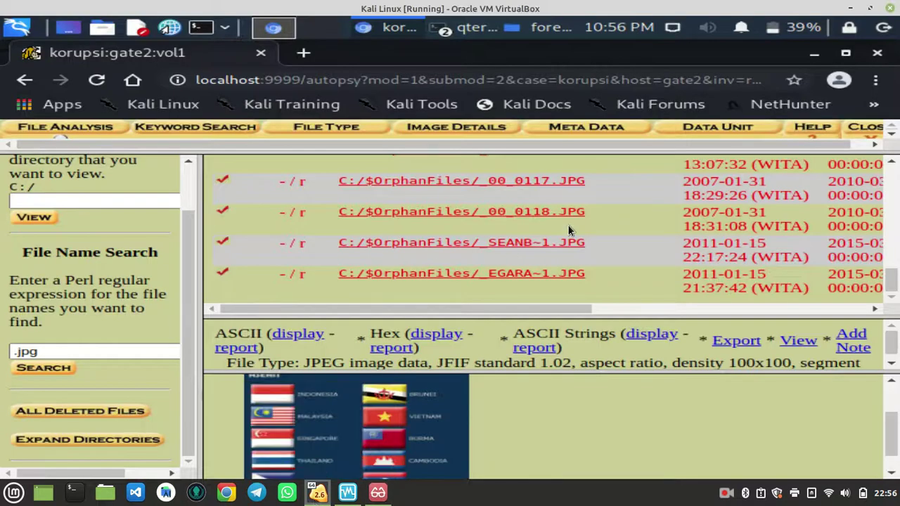
List all deleted files again through to the last entry, and recheck the Praktikum 3 tasks in ModulPraktikum.pdf.
left_click(96, 351)
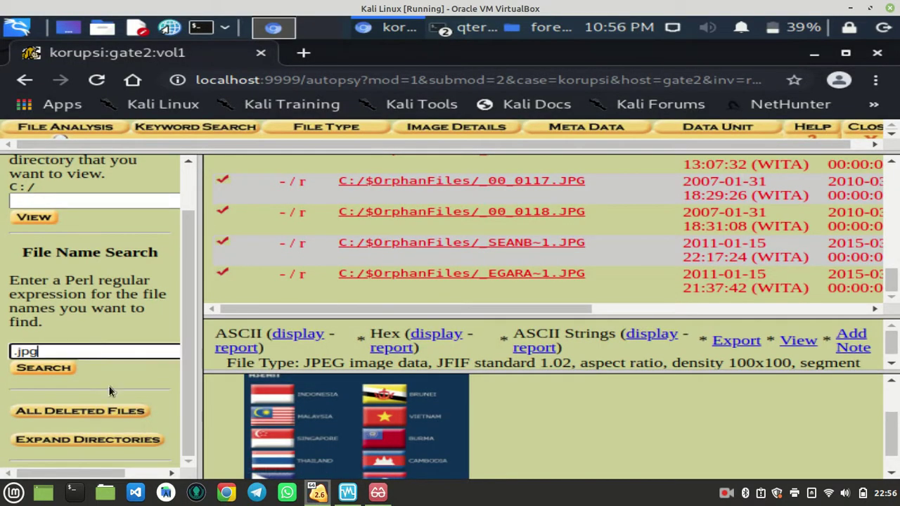
left_click(124, 412)
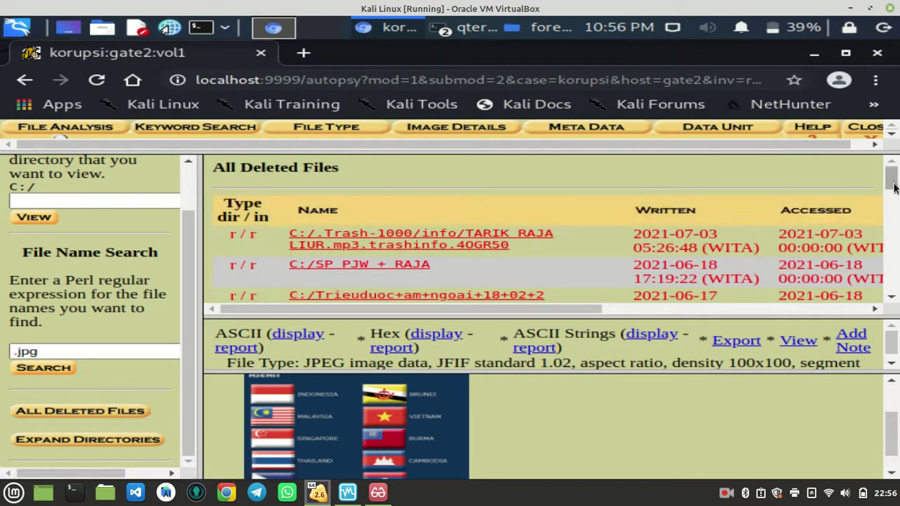
left_click_drag(894, 188, 891, 280)
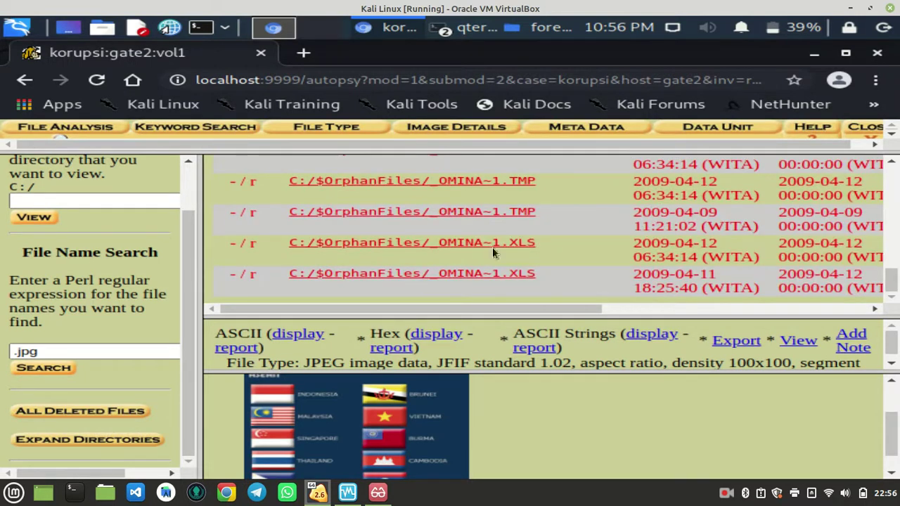
left_click(377, 492)
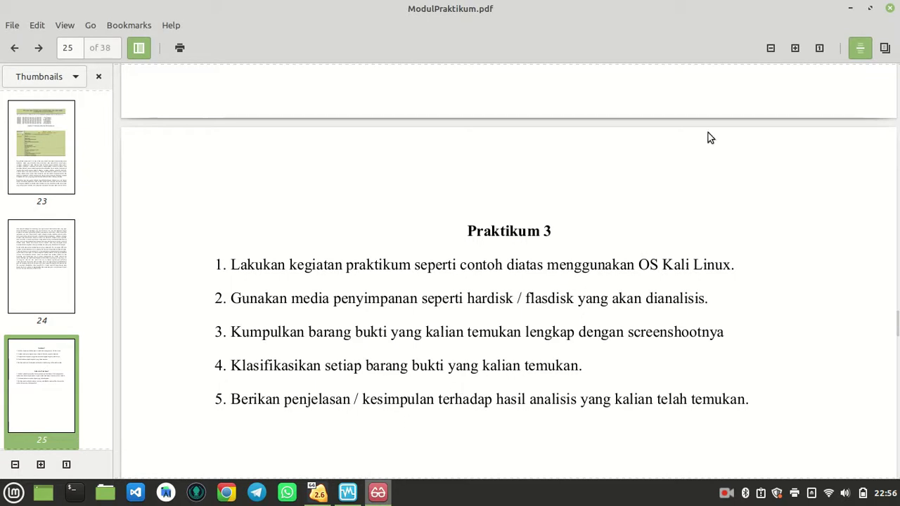
left_click(849, 8)
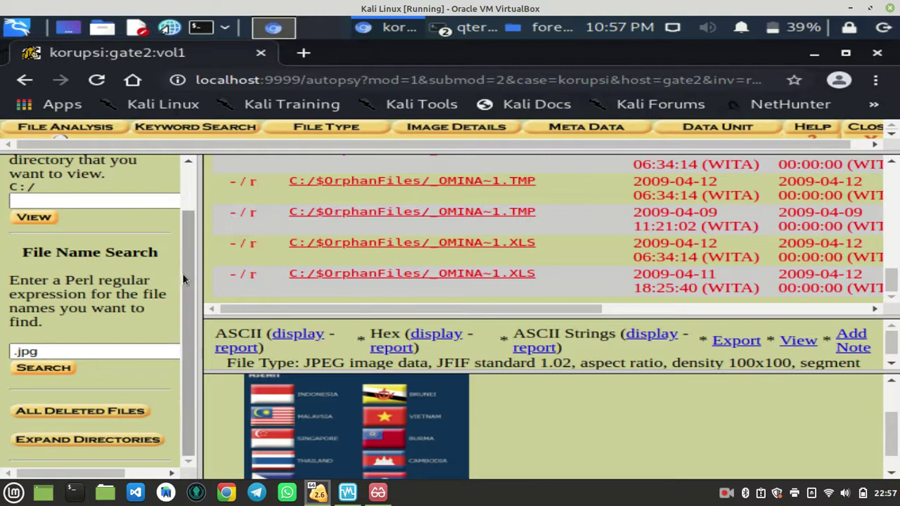
left_click_drag(188, 331, 205, 153)
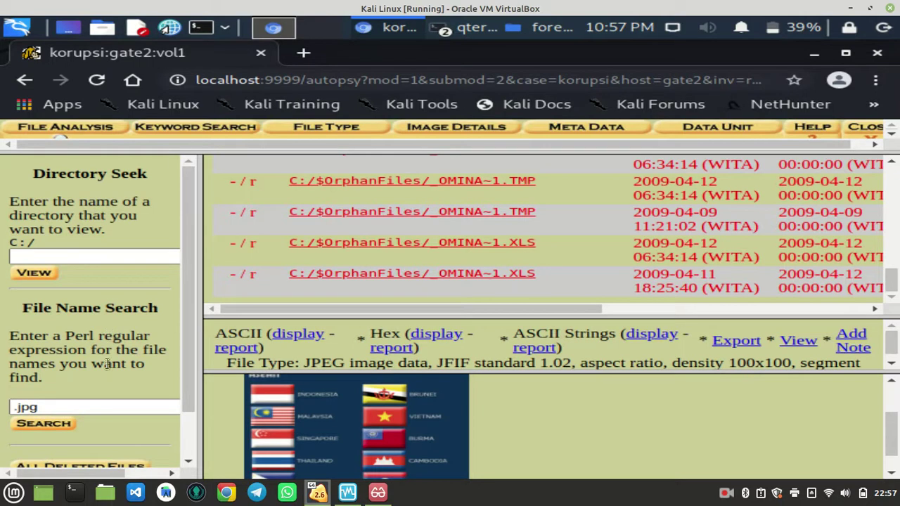
scroll(68, 400, "down", 1)
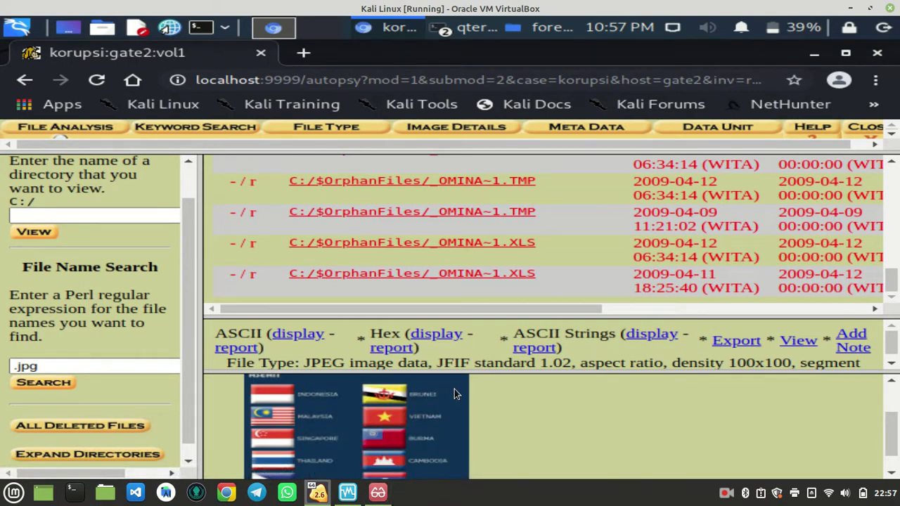
mouse_move(376, 493)
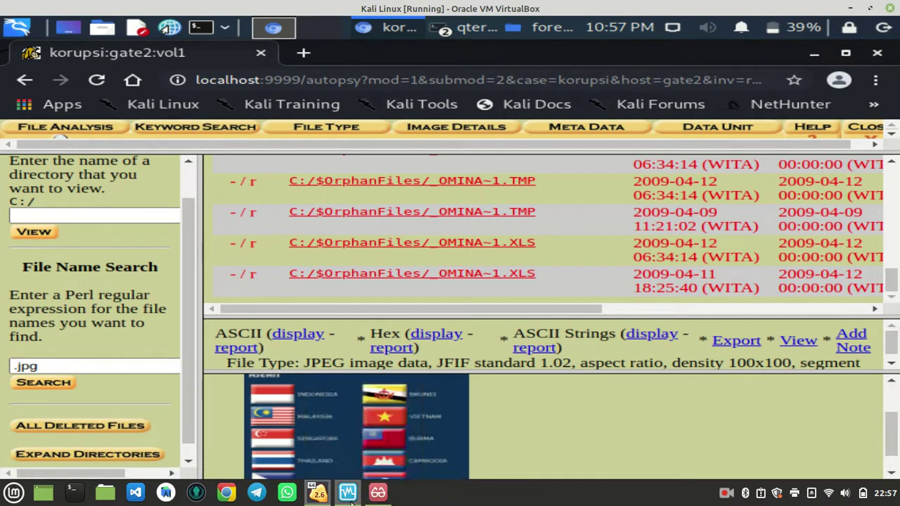
left_click(320, 495)
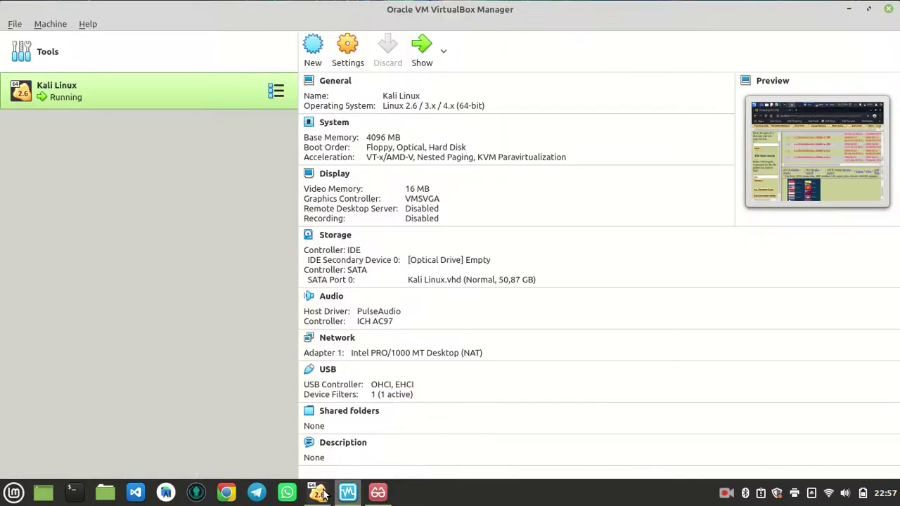
left_click(323, 494)
left_click(323, 494)
left_click(726, 493)
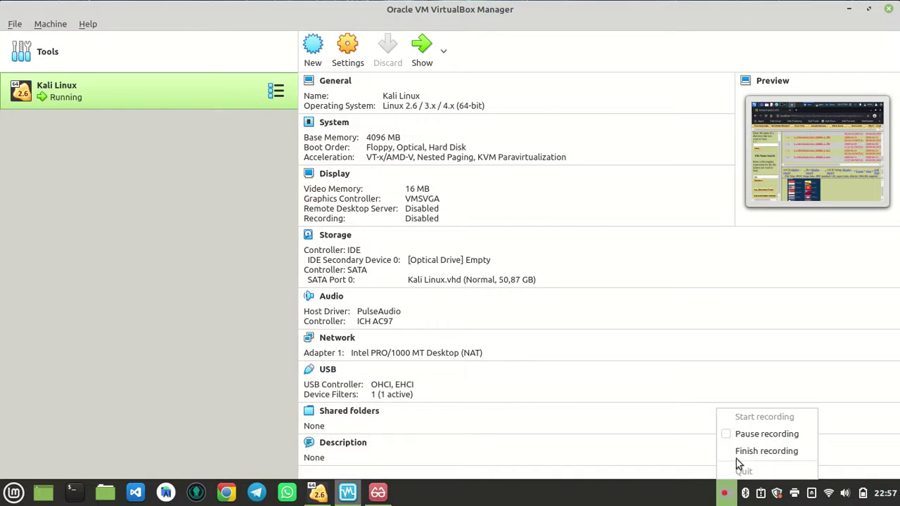